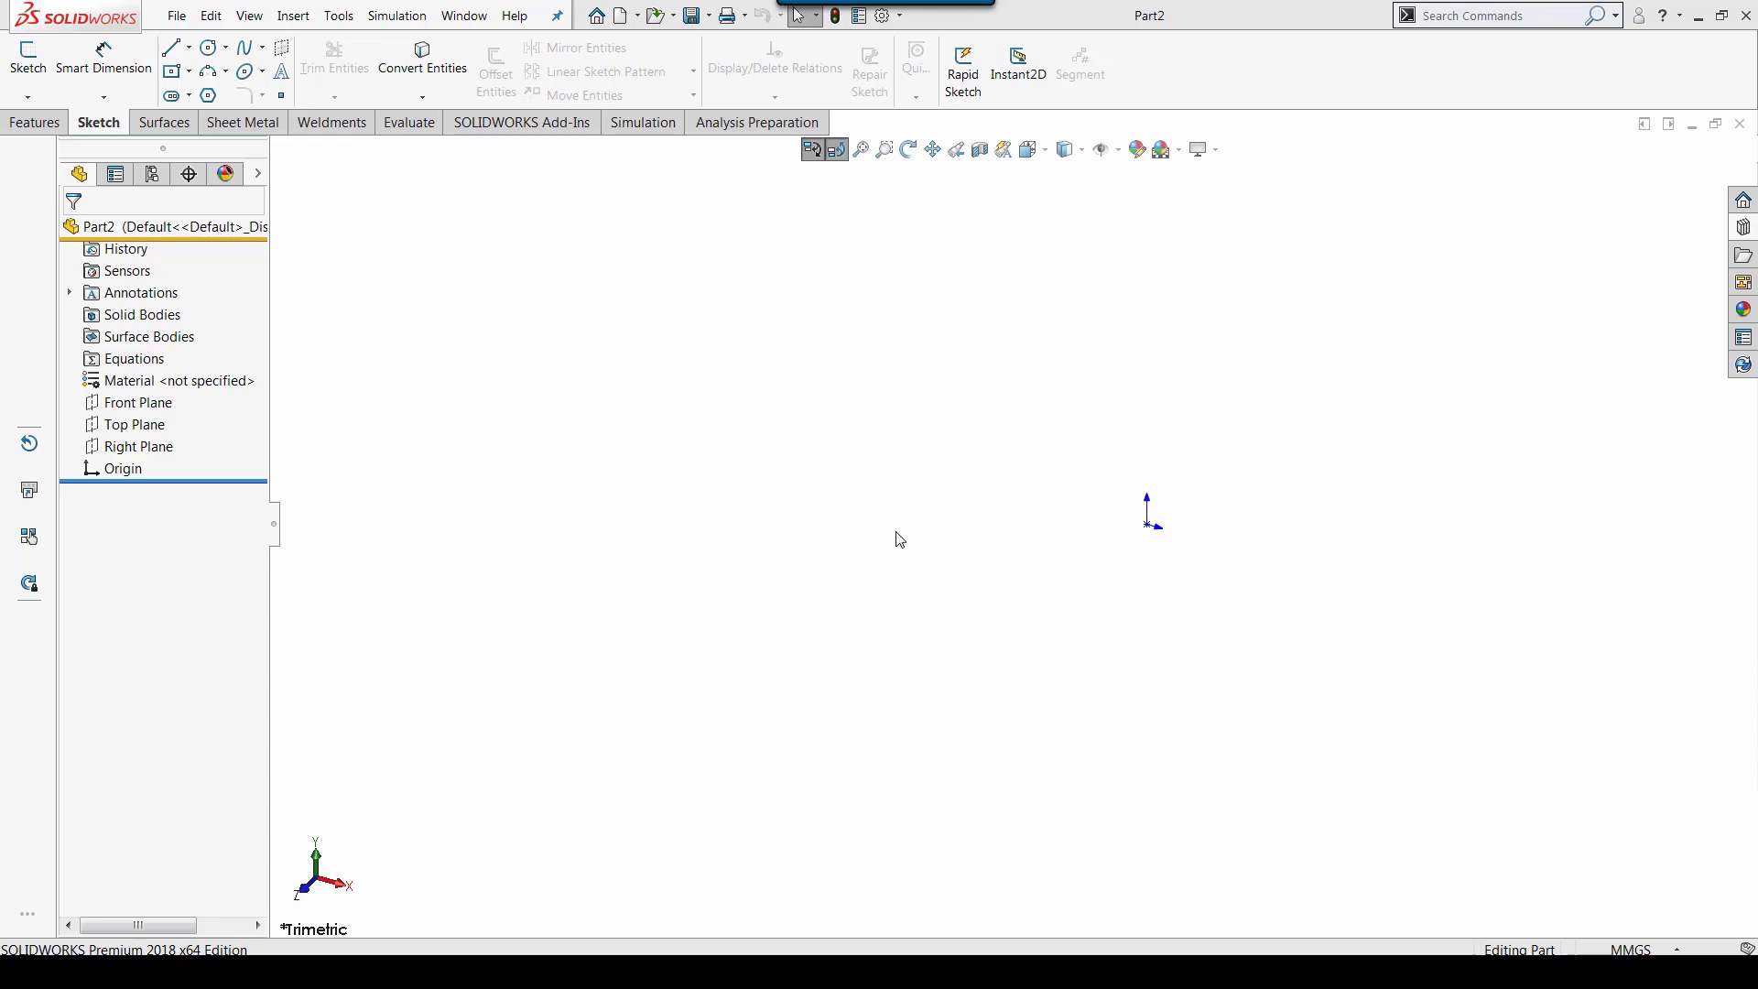
Step: Sketch a centre-point circle at the origin on the Front Plane
click(24, 70)
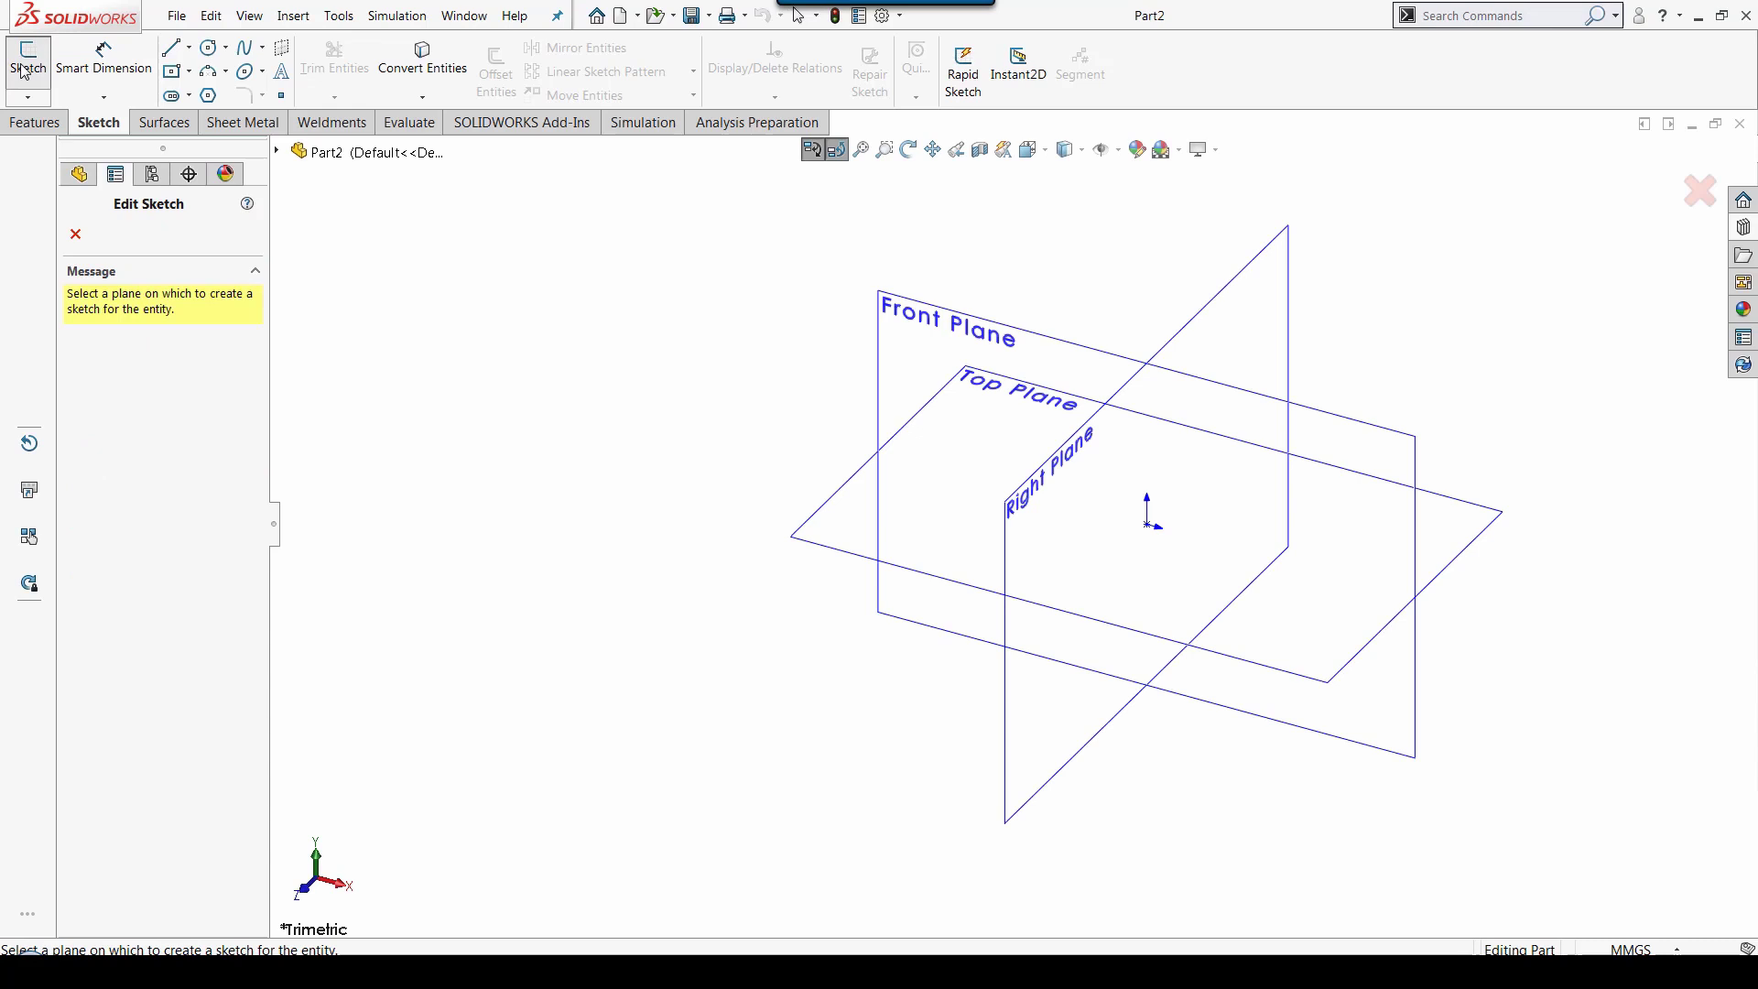
click(886, 355)
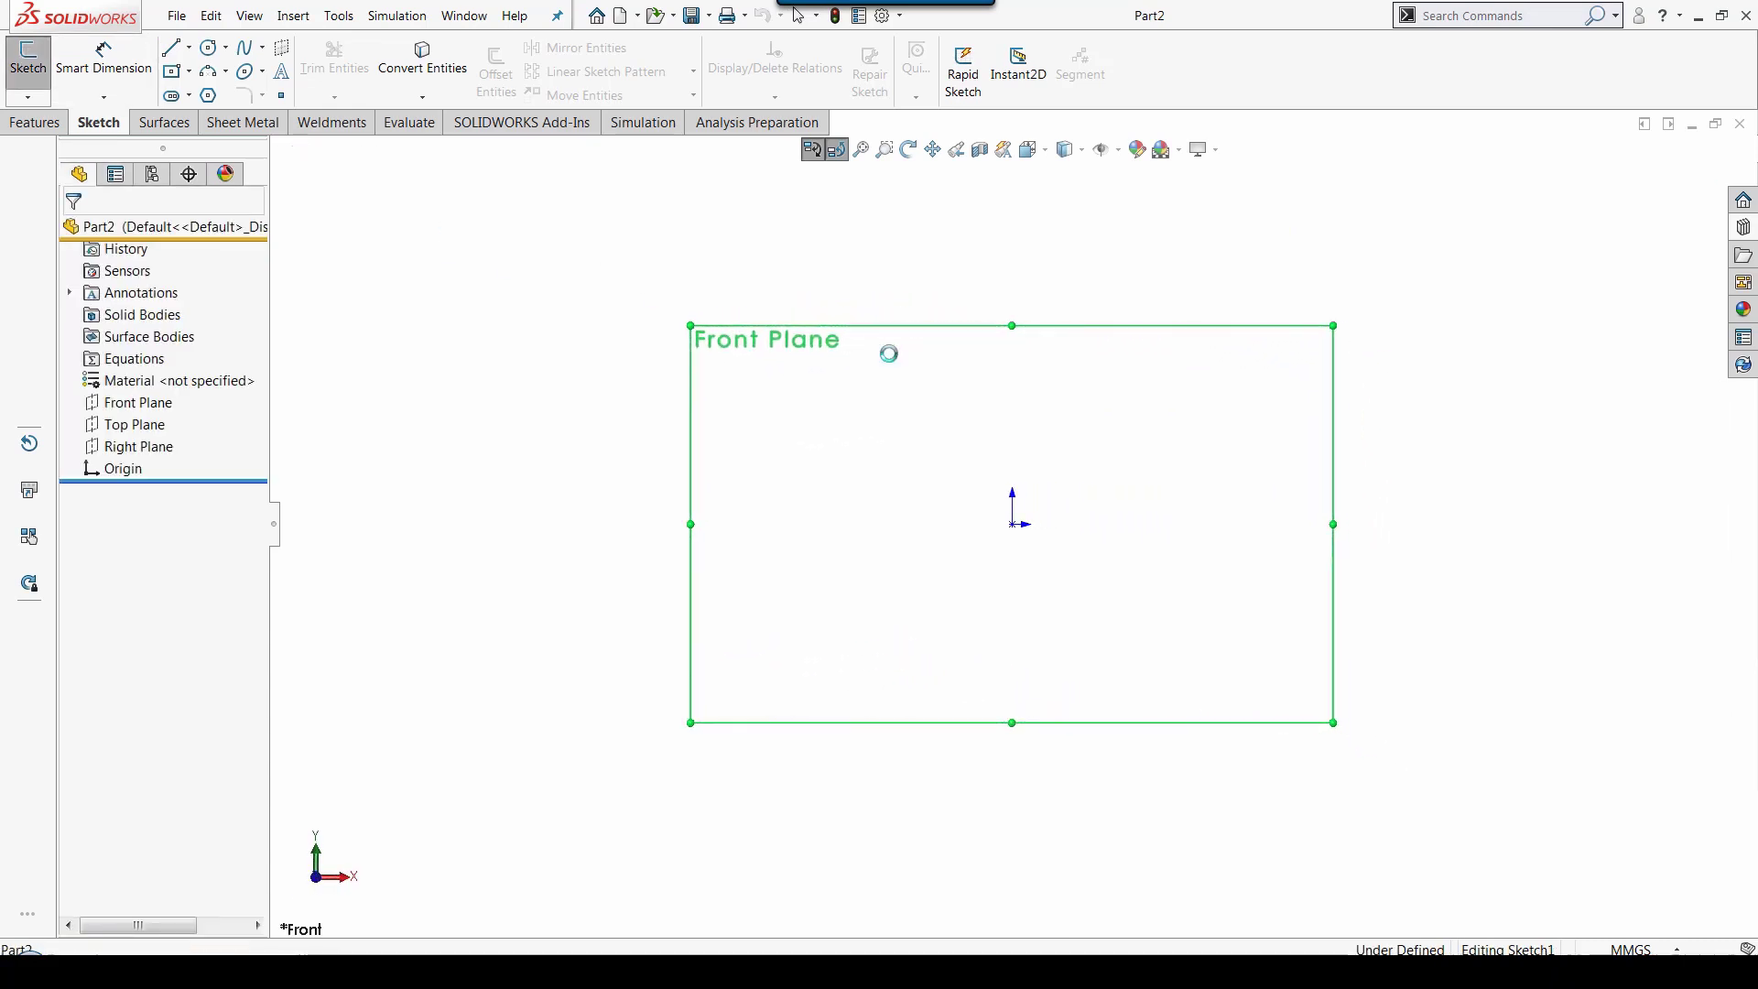
click(225, 47)
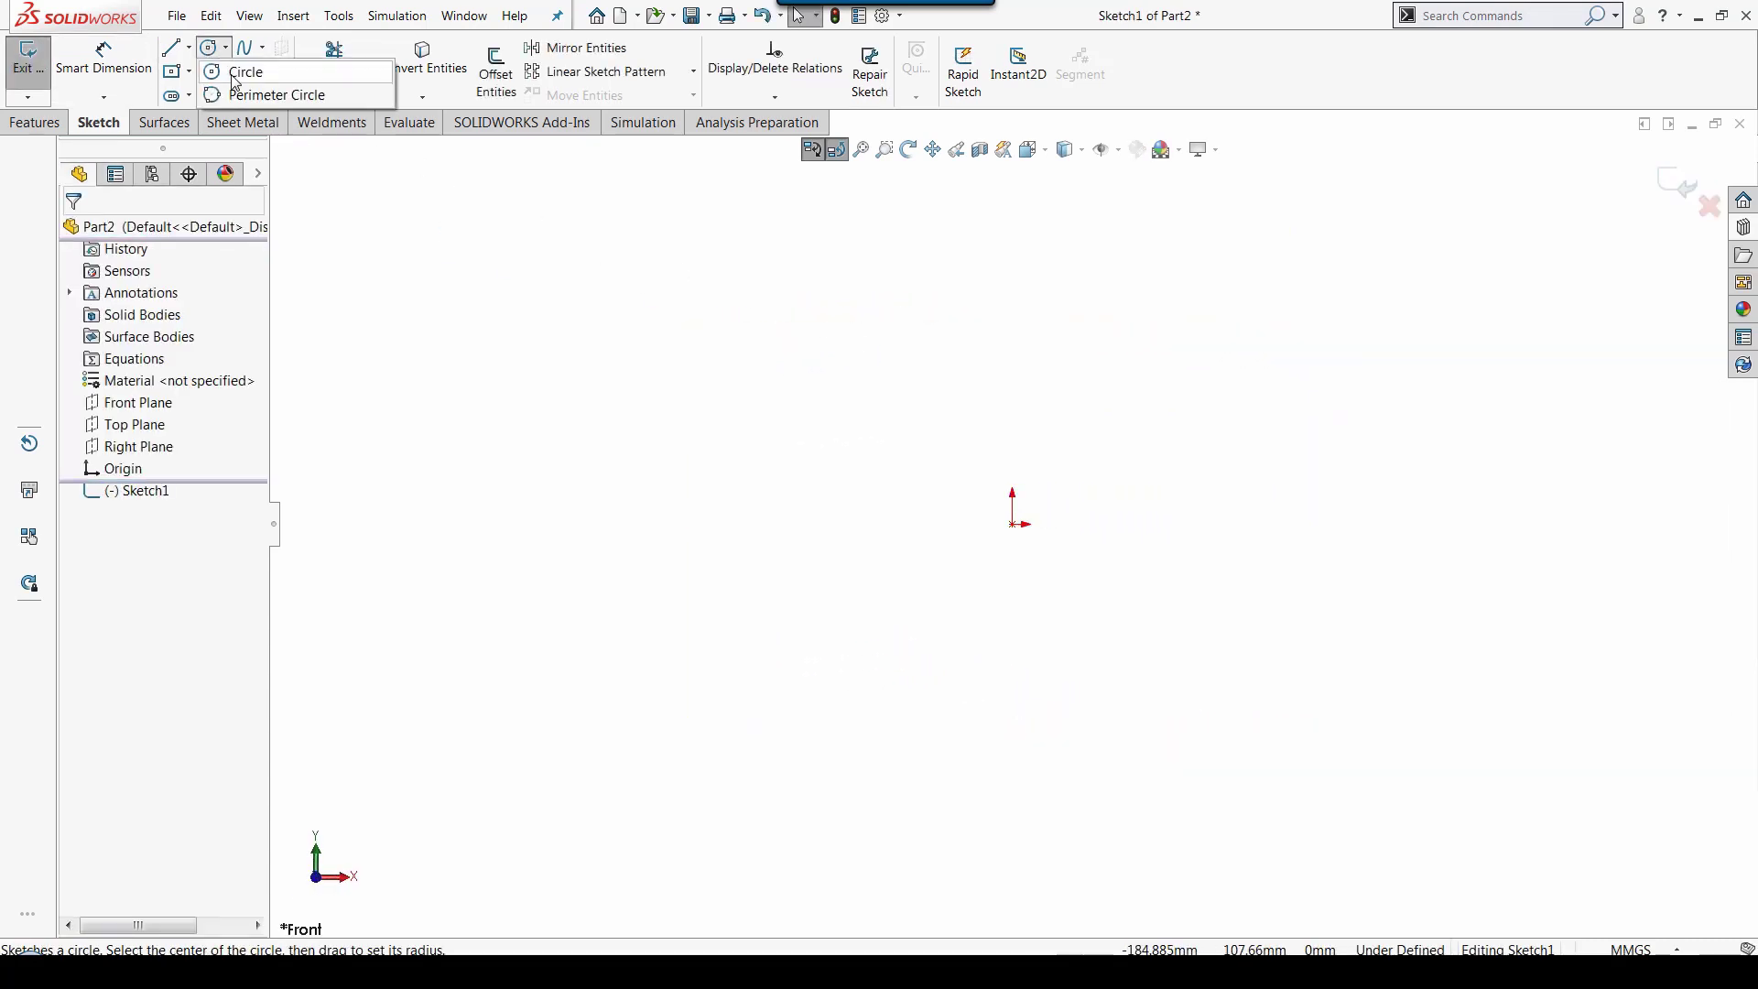
click(235, 75)
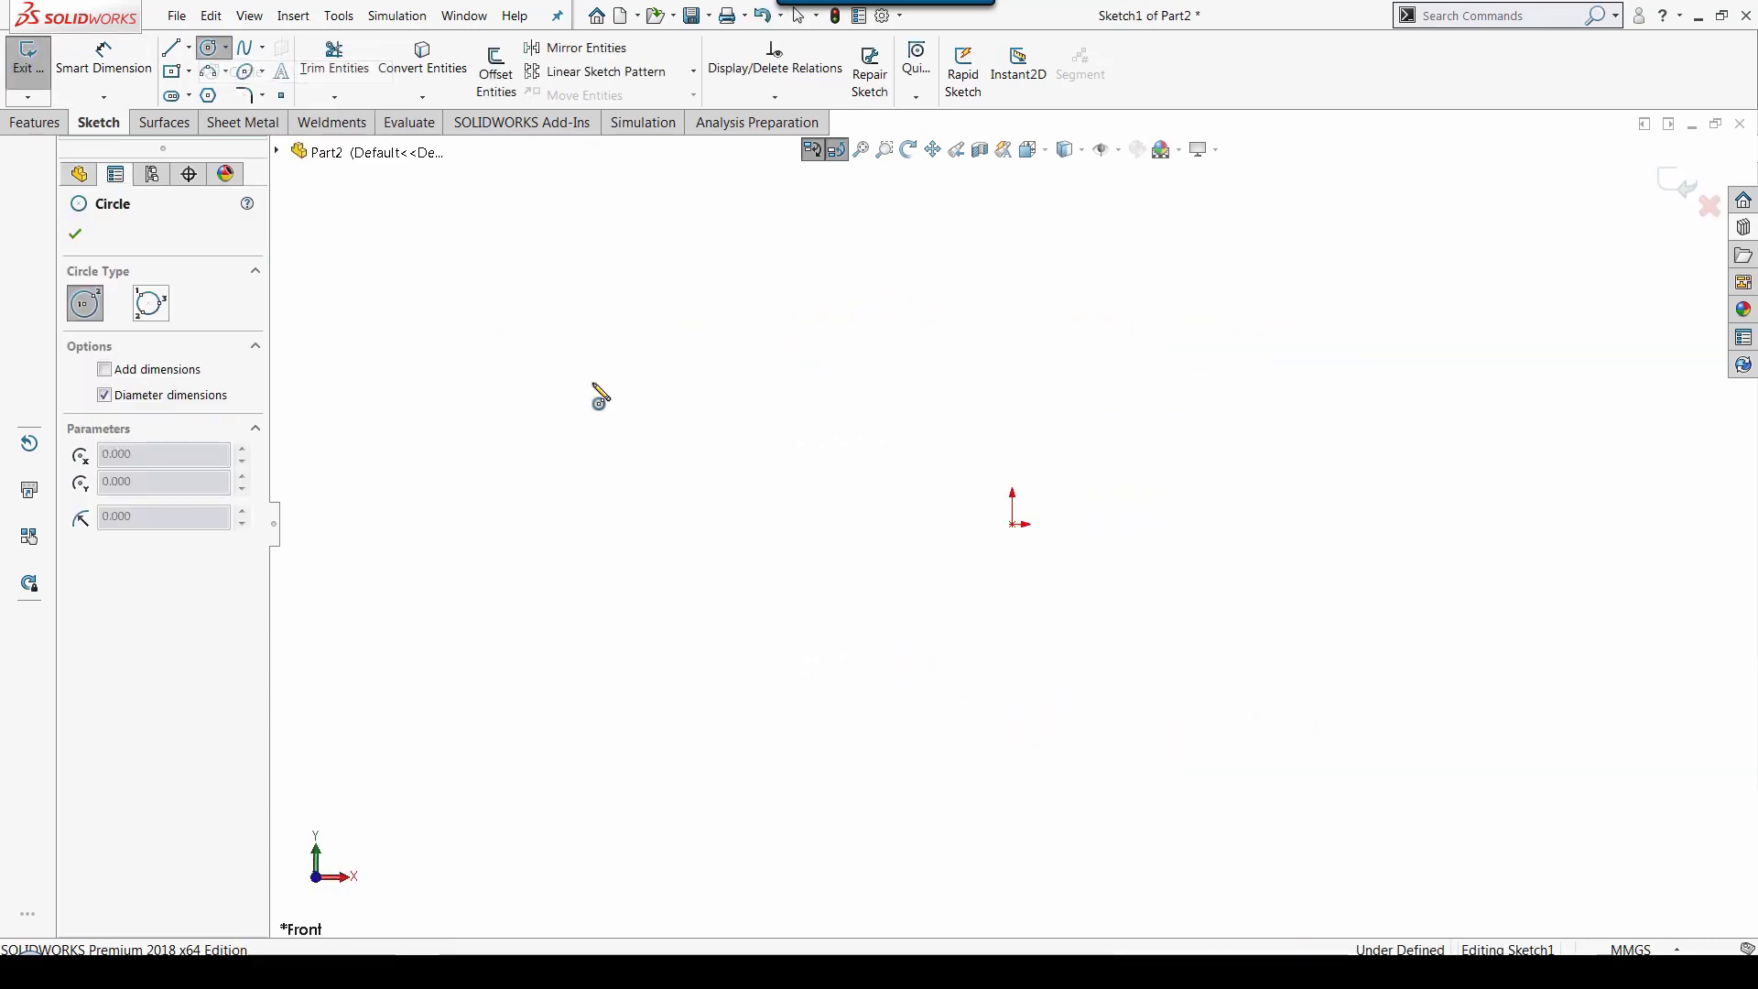
click(1013, 524)
click(737, 461)
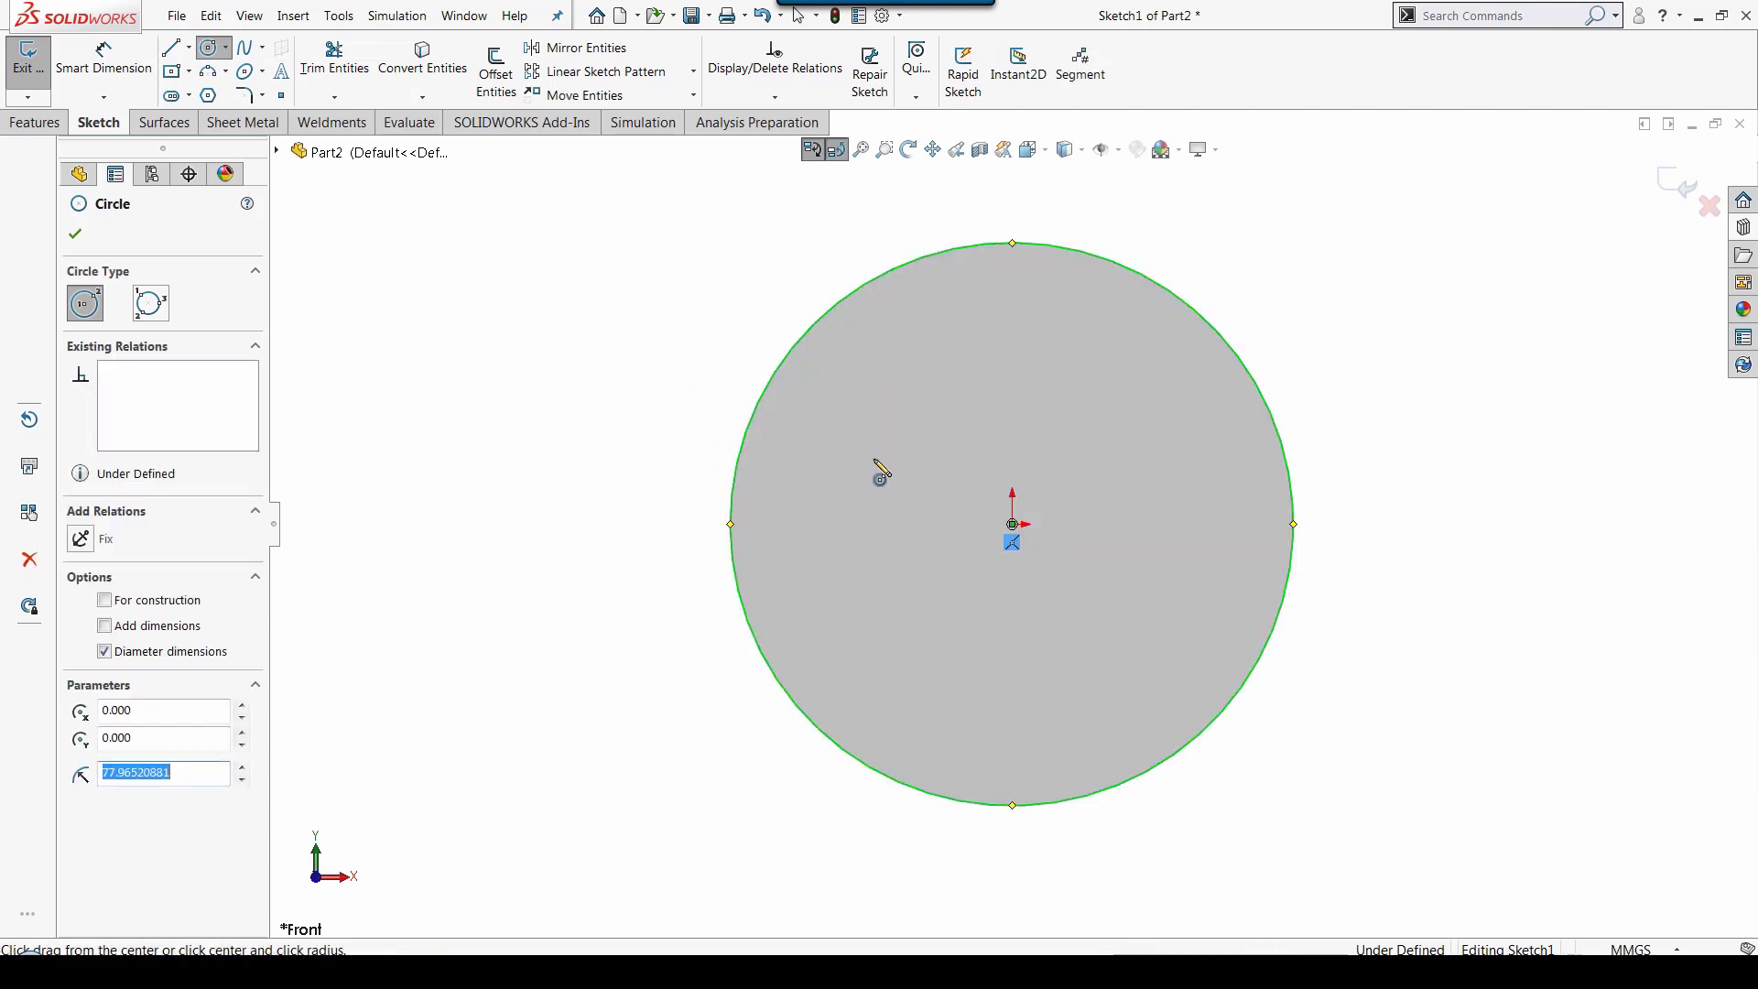
click(75, 234)
Step: Dimension the circle's diameter to 200 mm
click(103, 57)
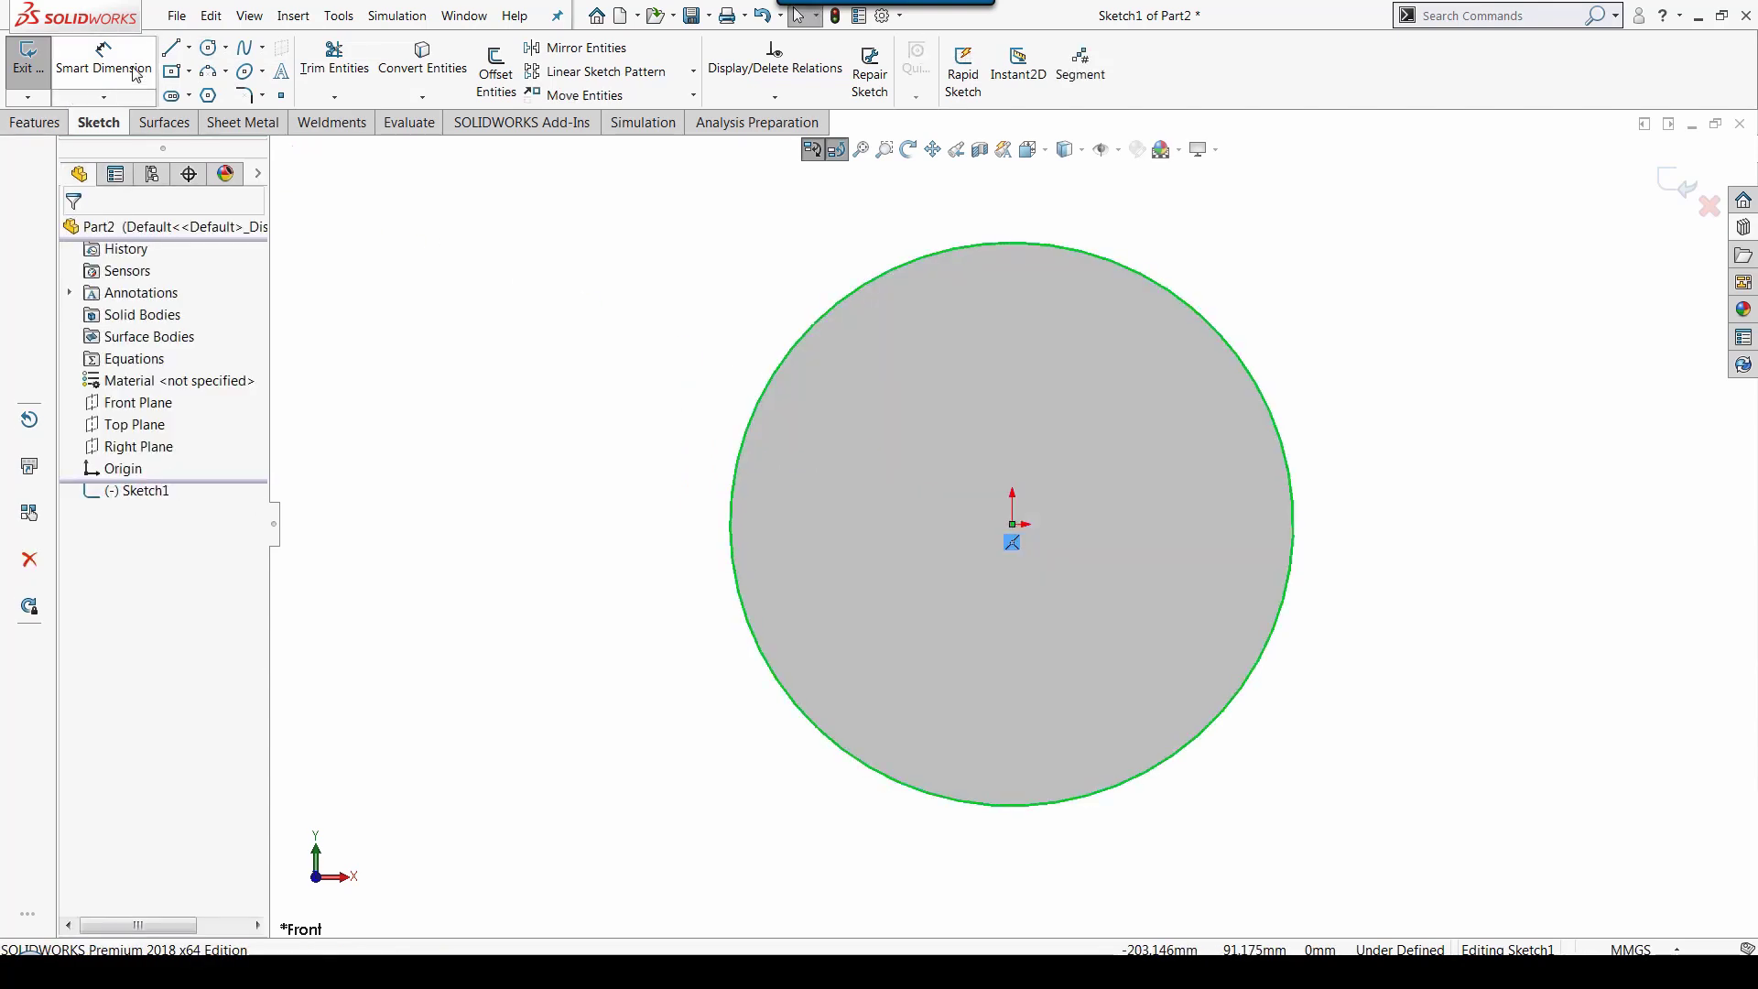
click(742, 434)
click(638, 482)
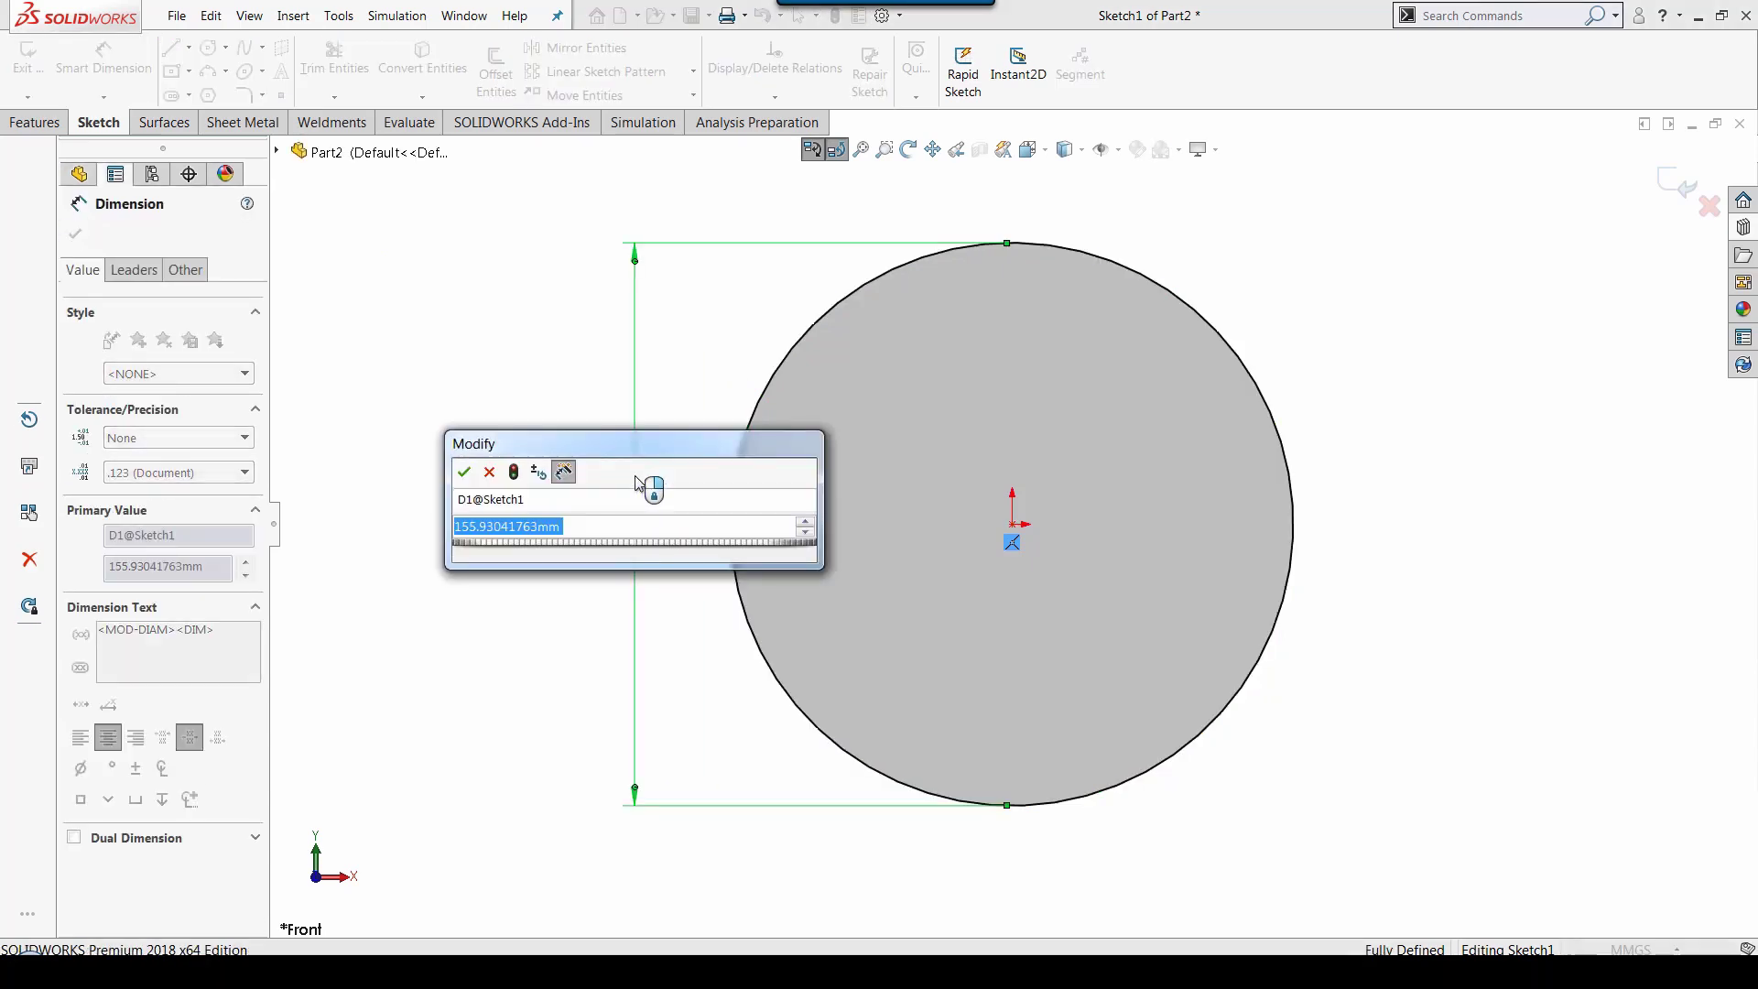
text(200)
key(Return)
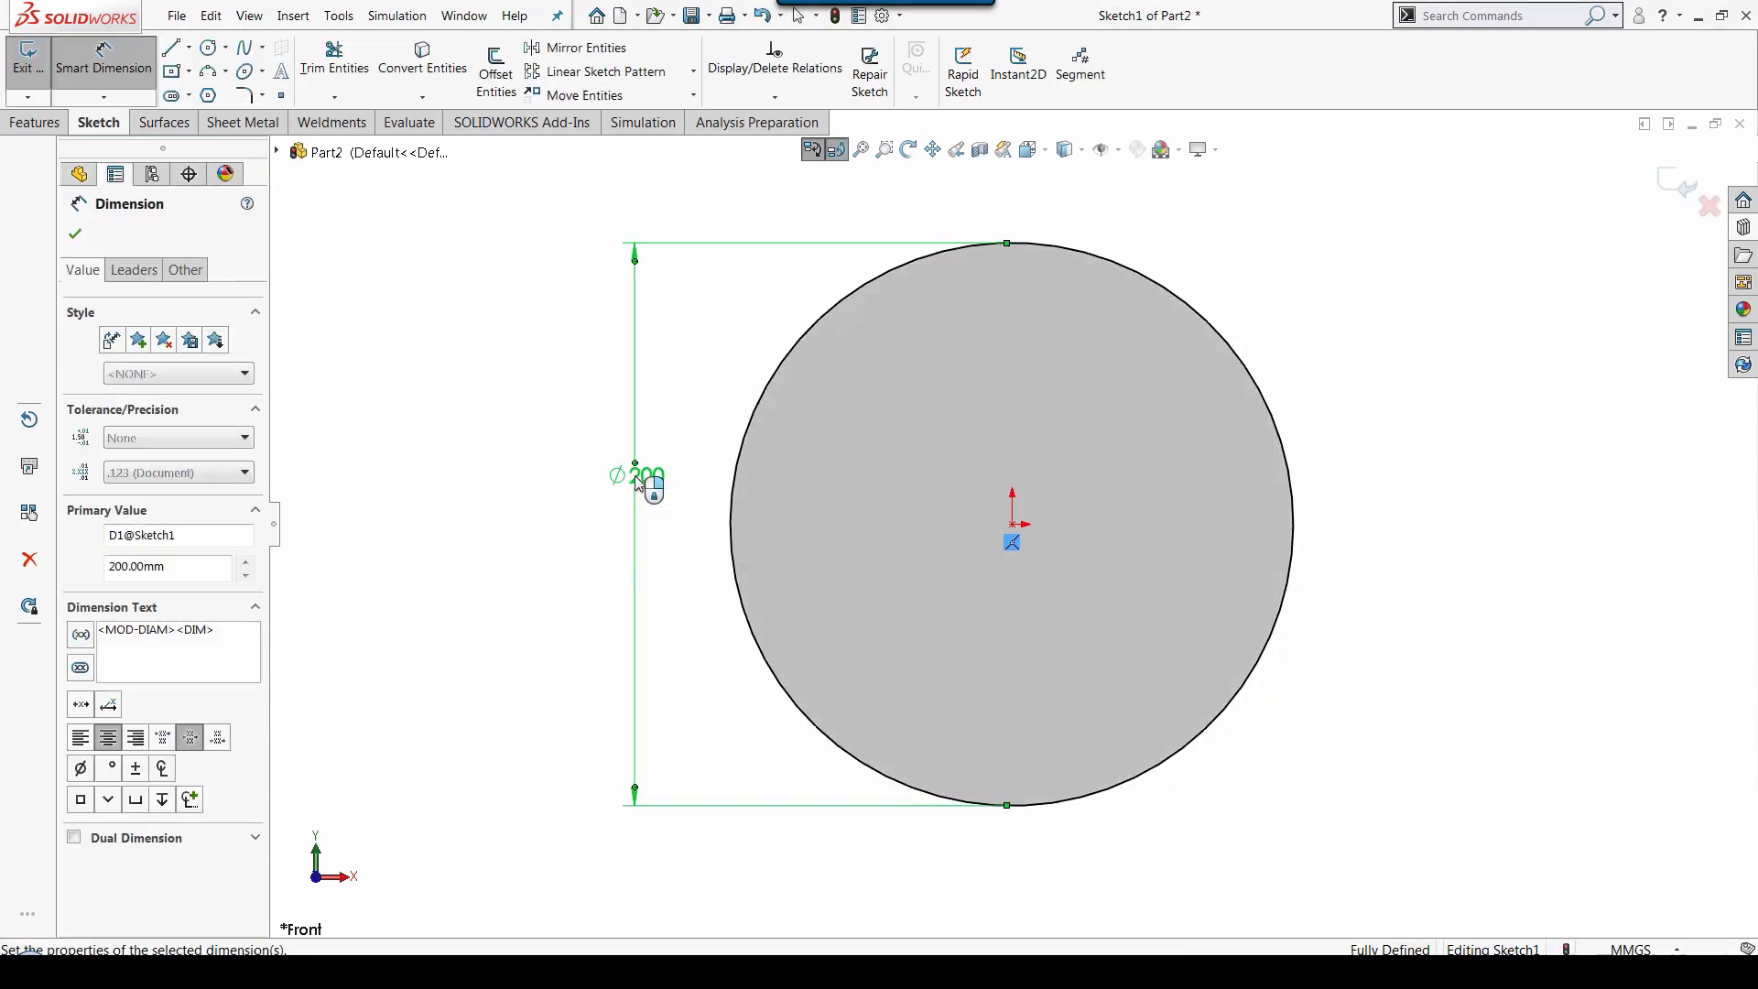
click(76, 235)
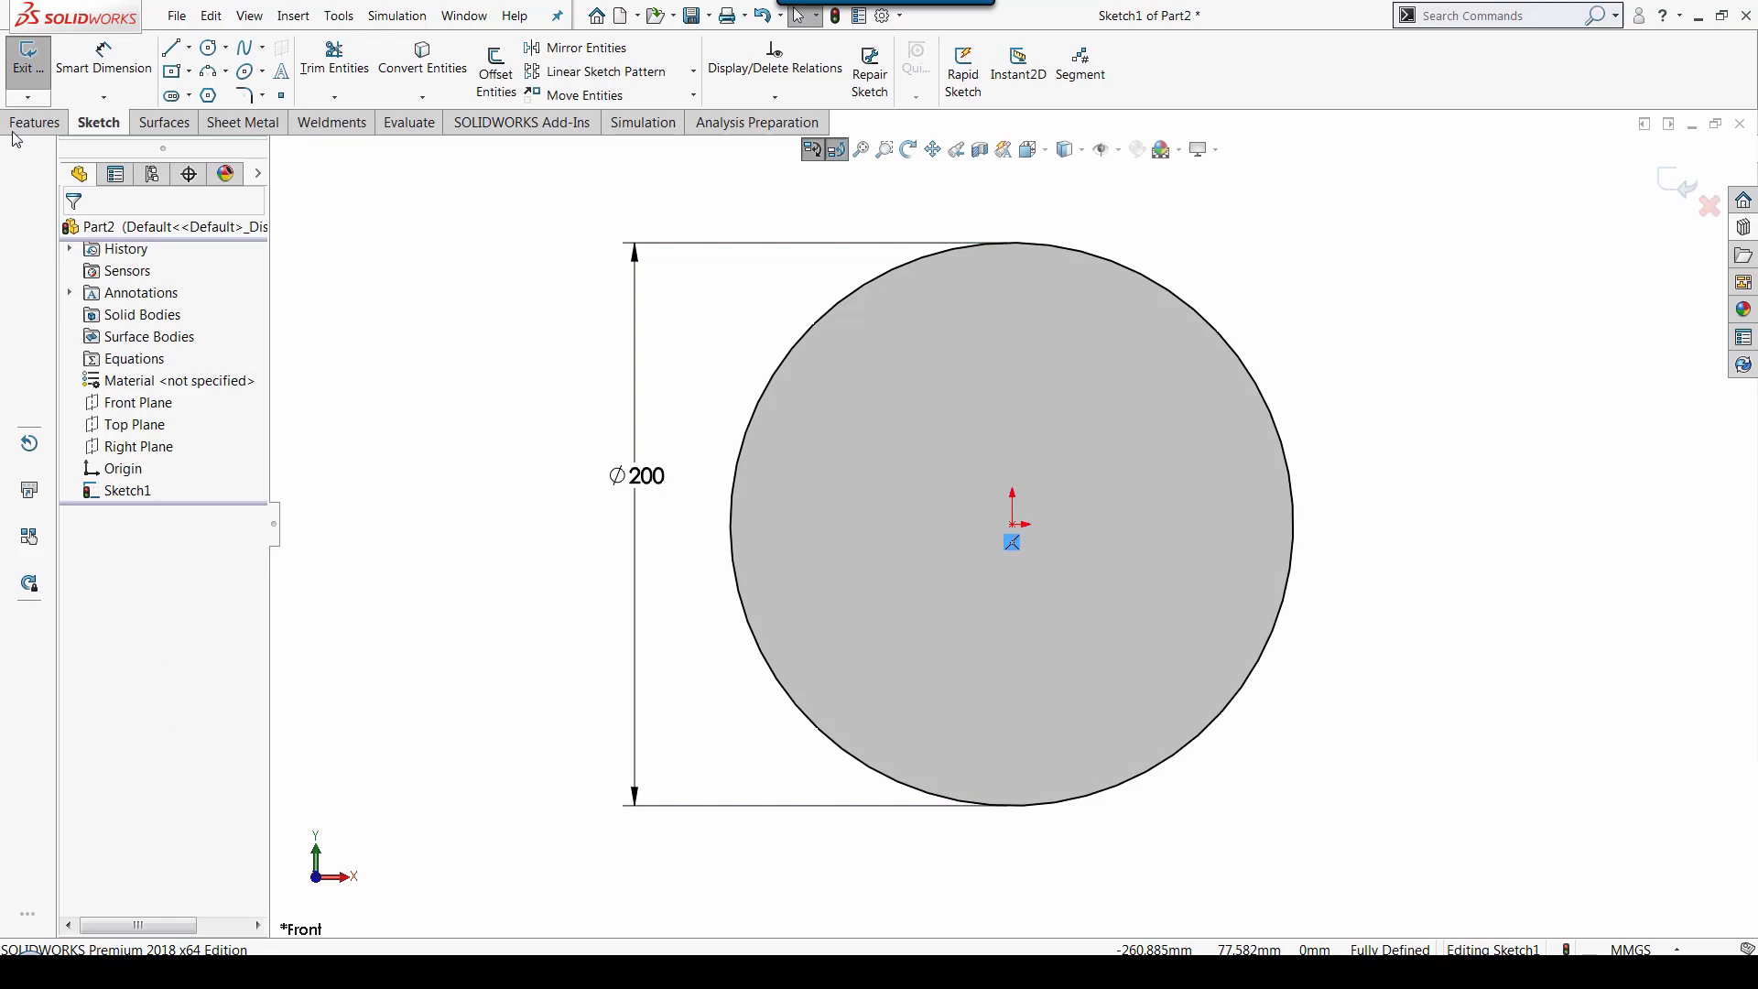
Step: Exit the sketch and switch to the Isometric view
click(27, 56)
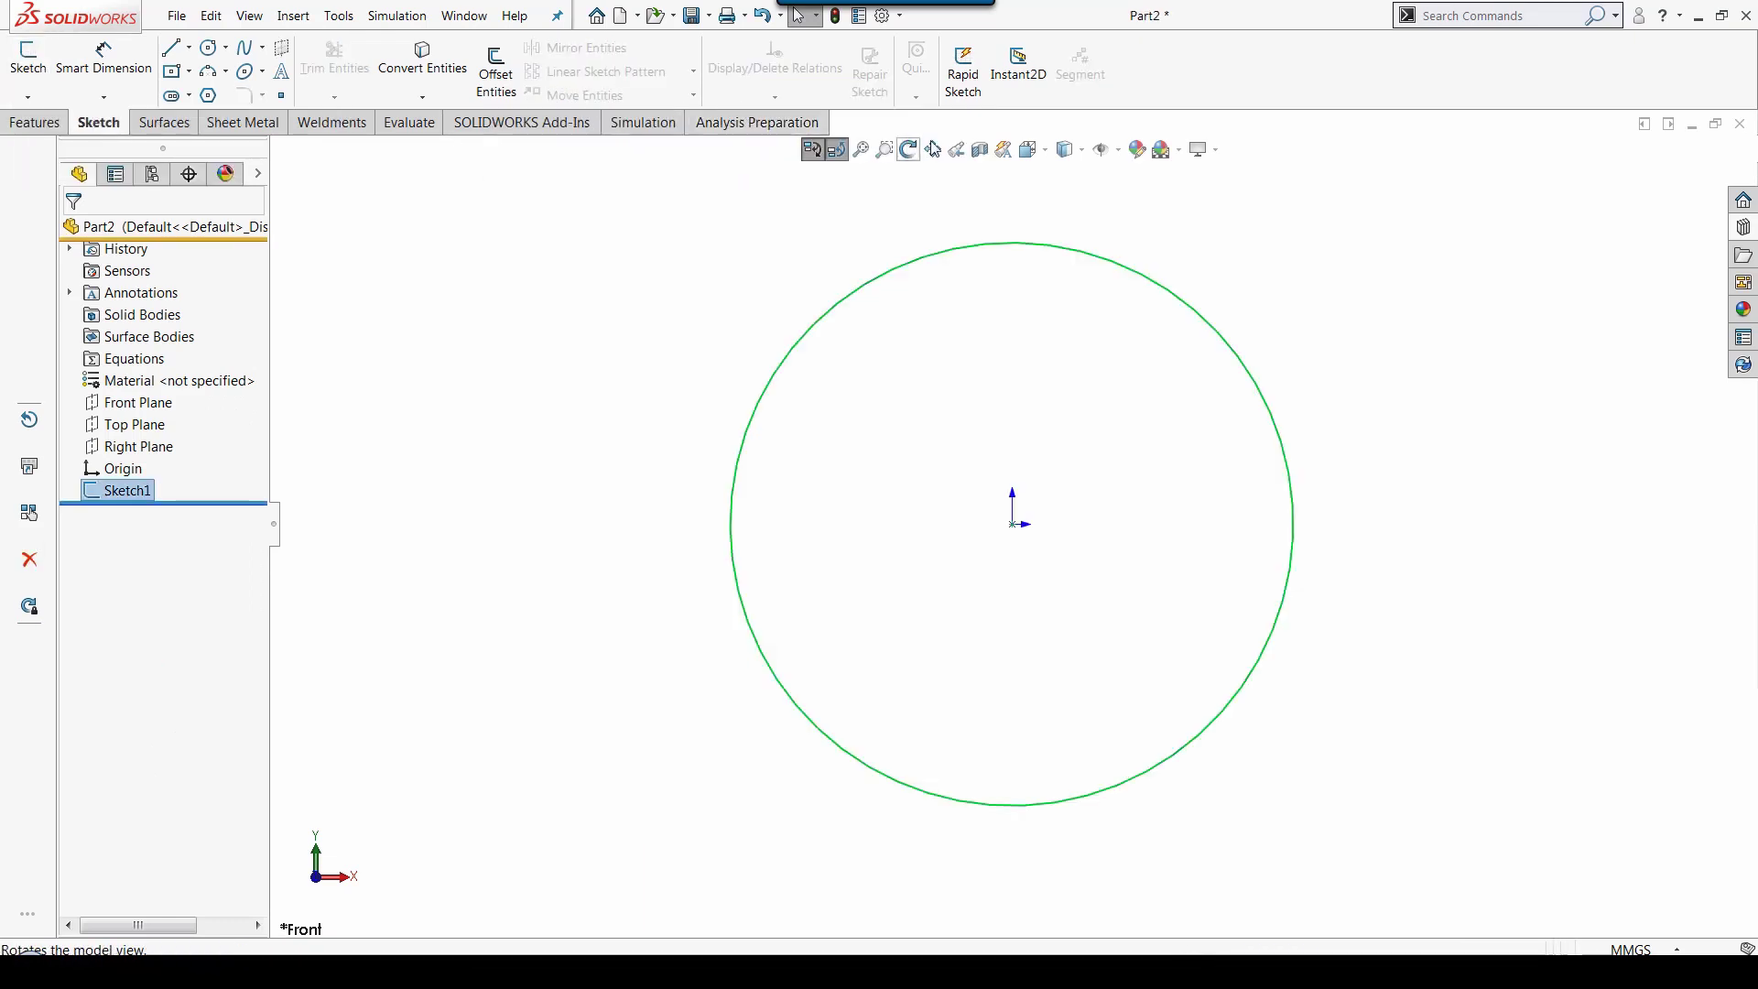
click(1029, 149)
click(1134, 201)
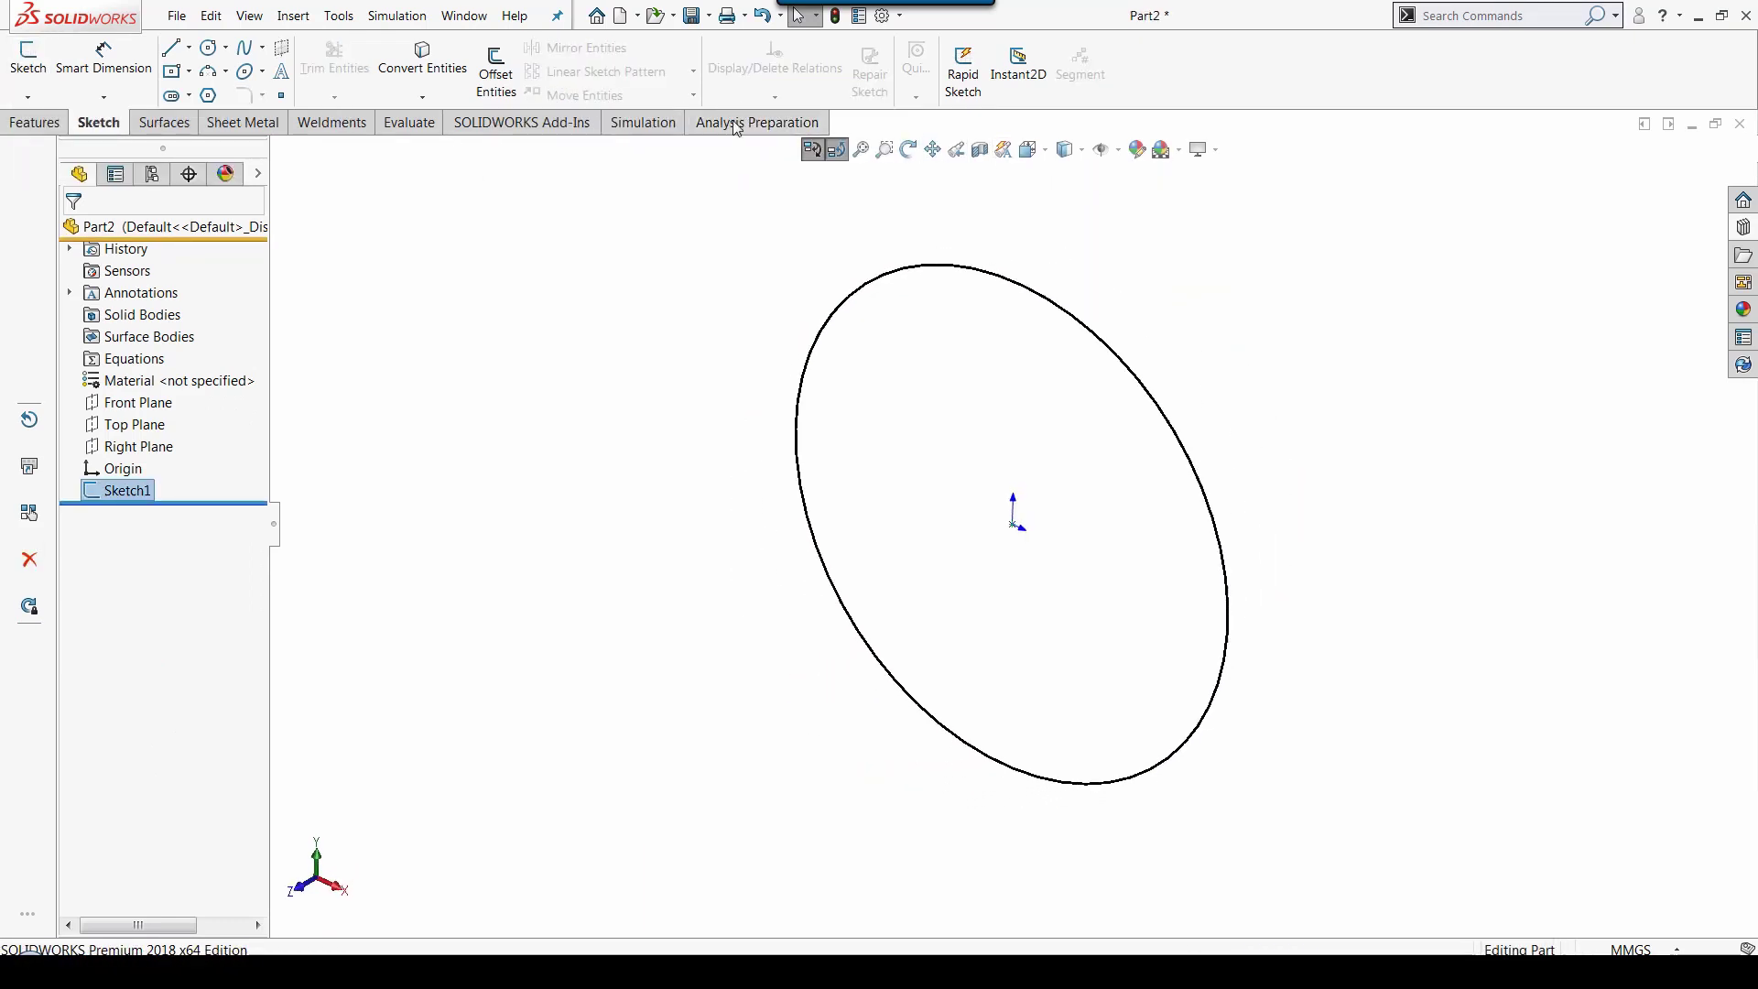
Step: Start a Helix and Spiral on the circle, defined by Height and Revolution with Variable pitch
click(33, 124)
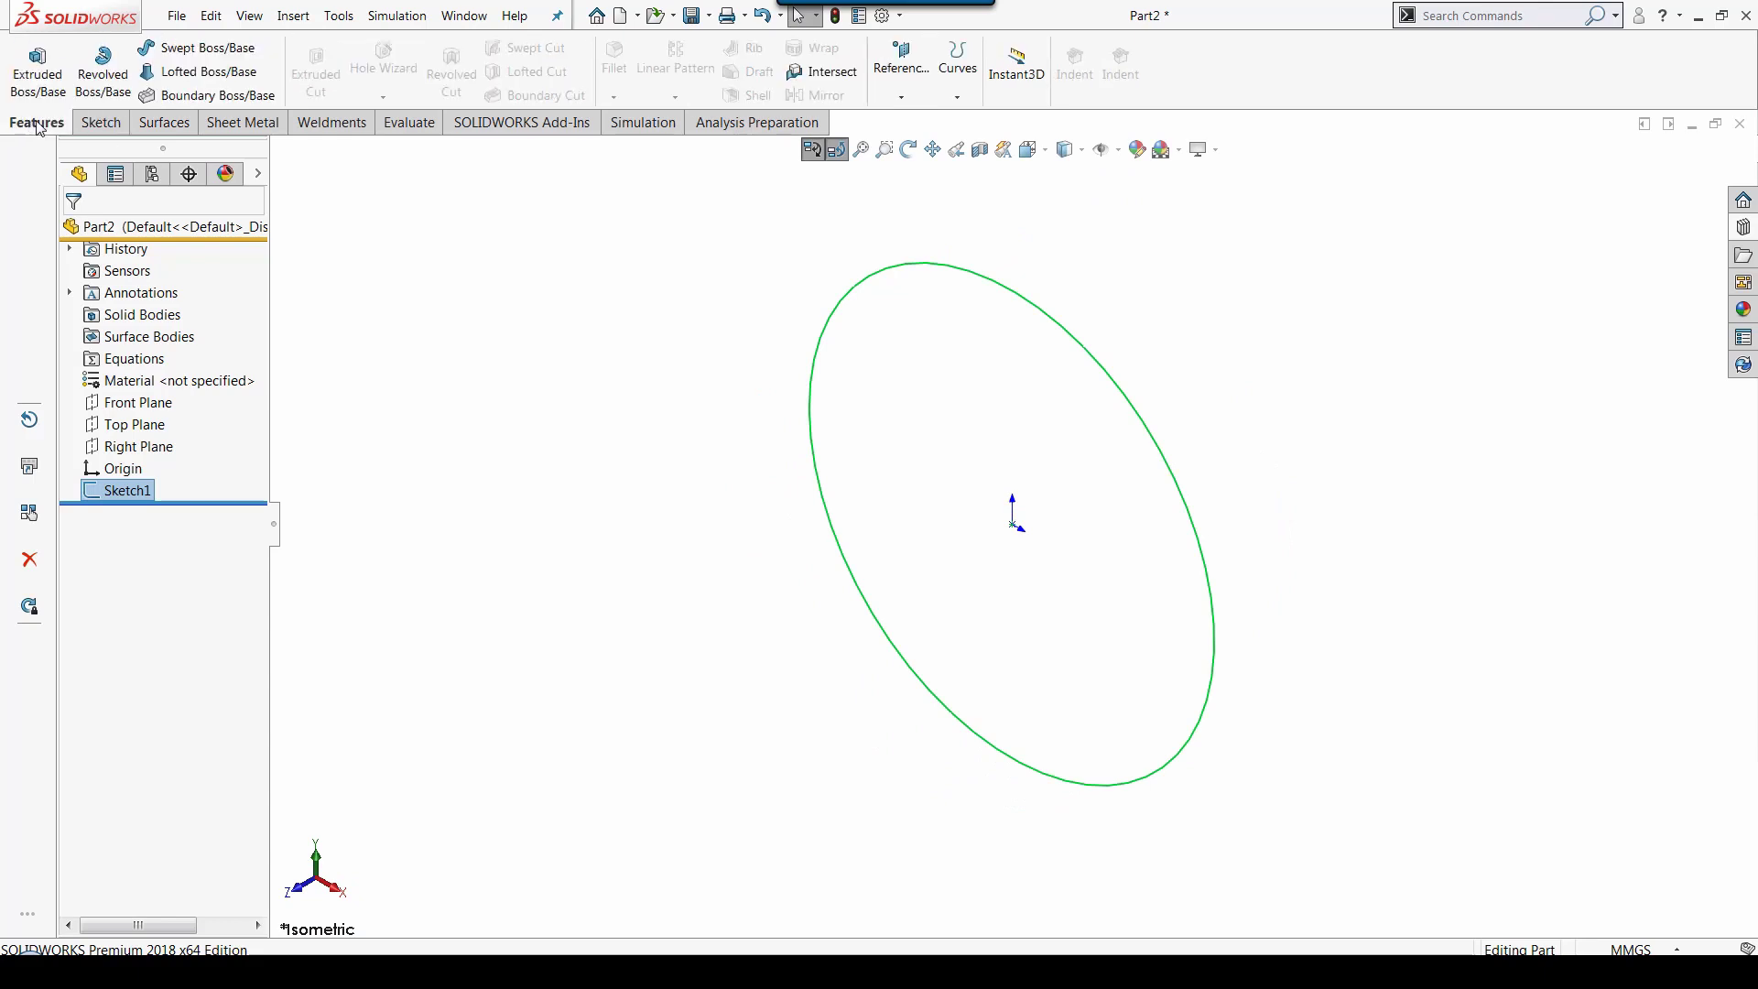
click(957, 68)
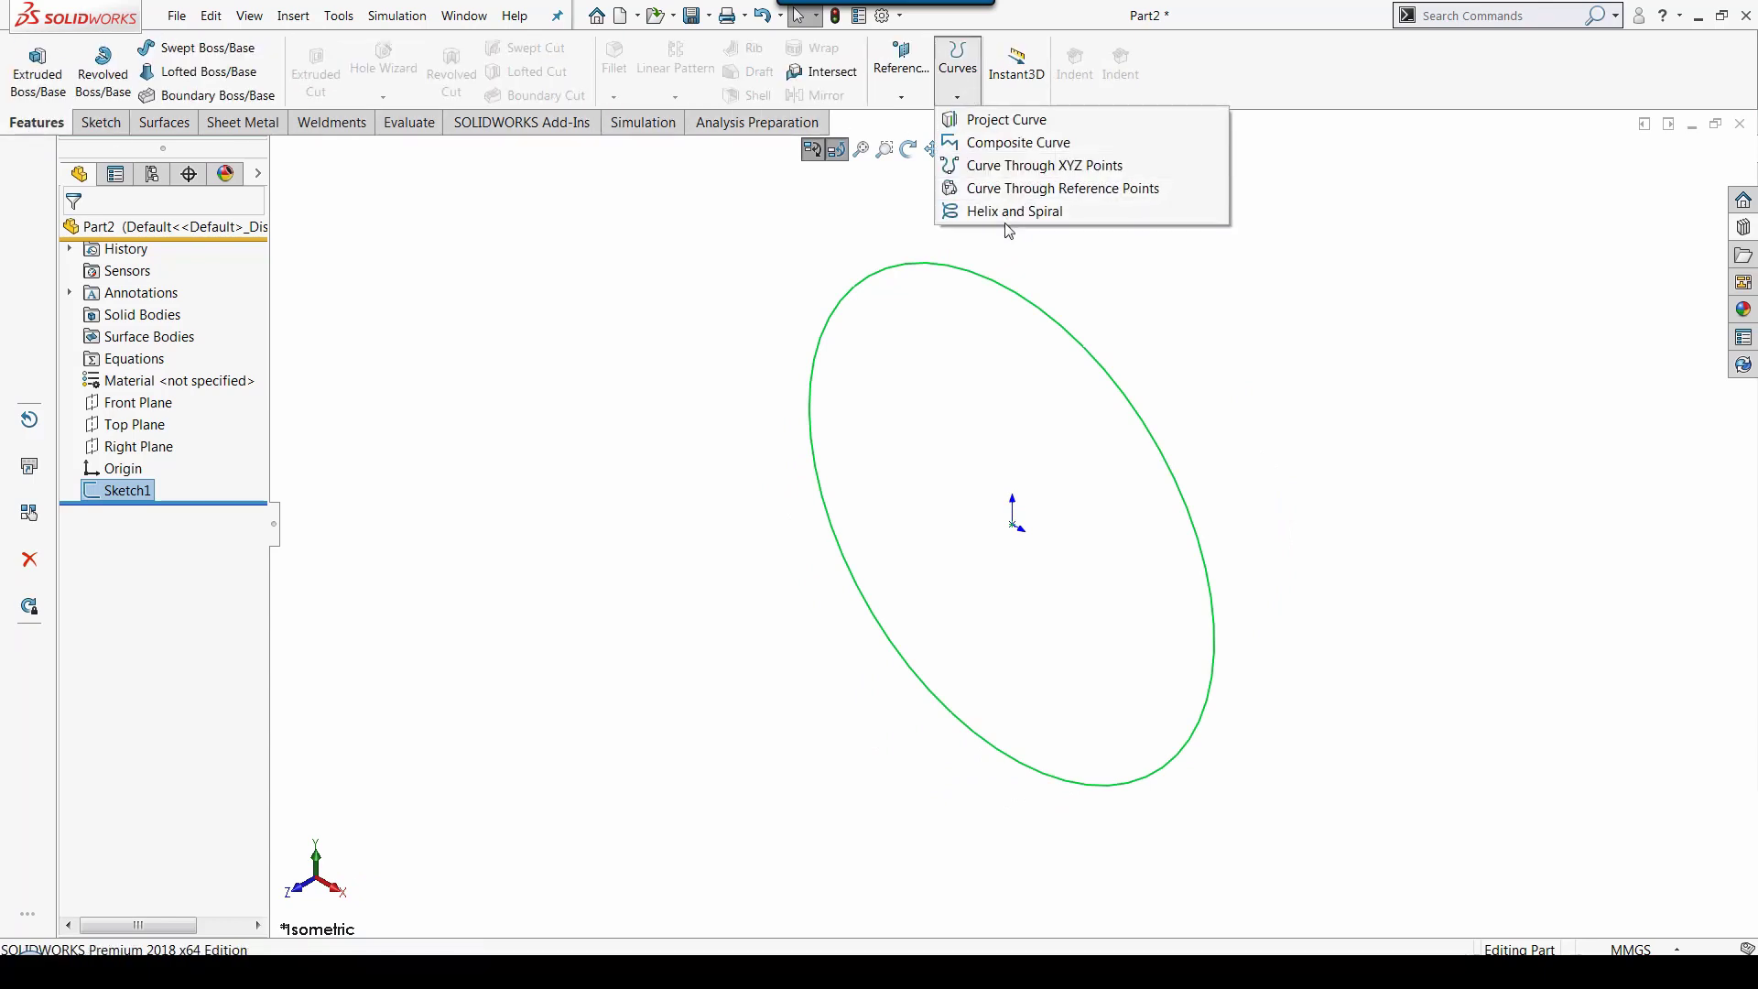
click(970, 212)
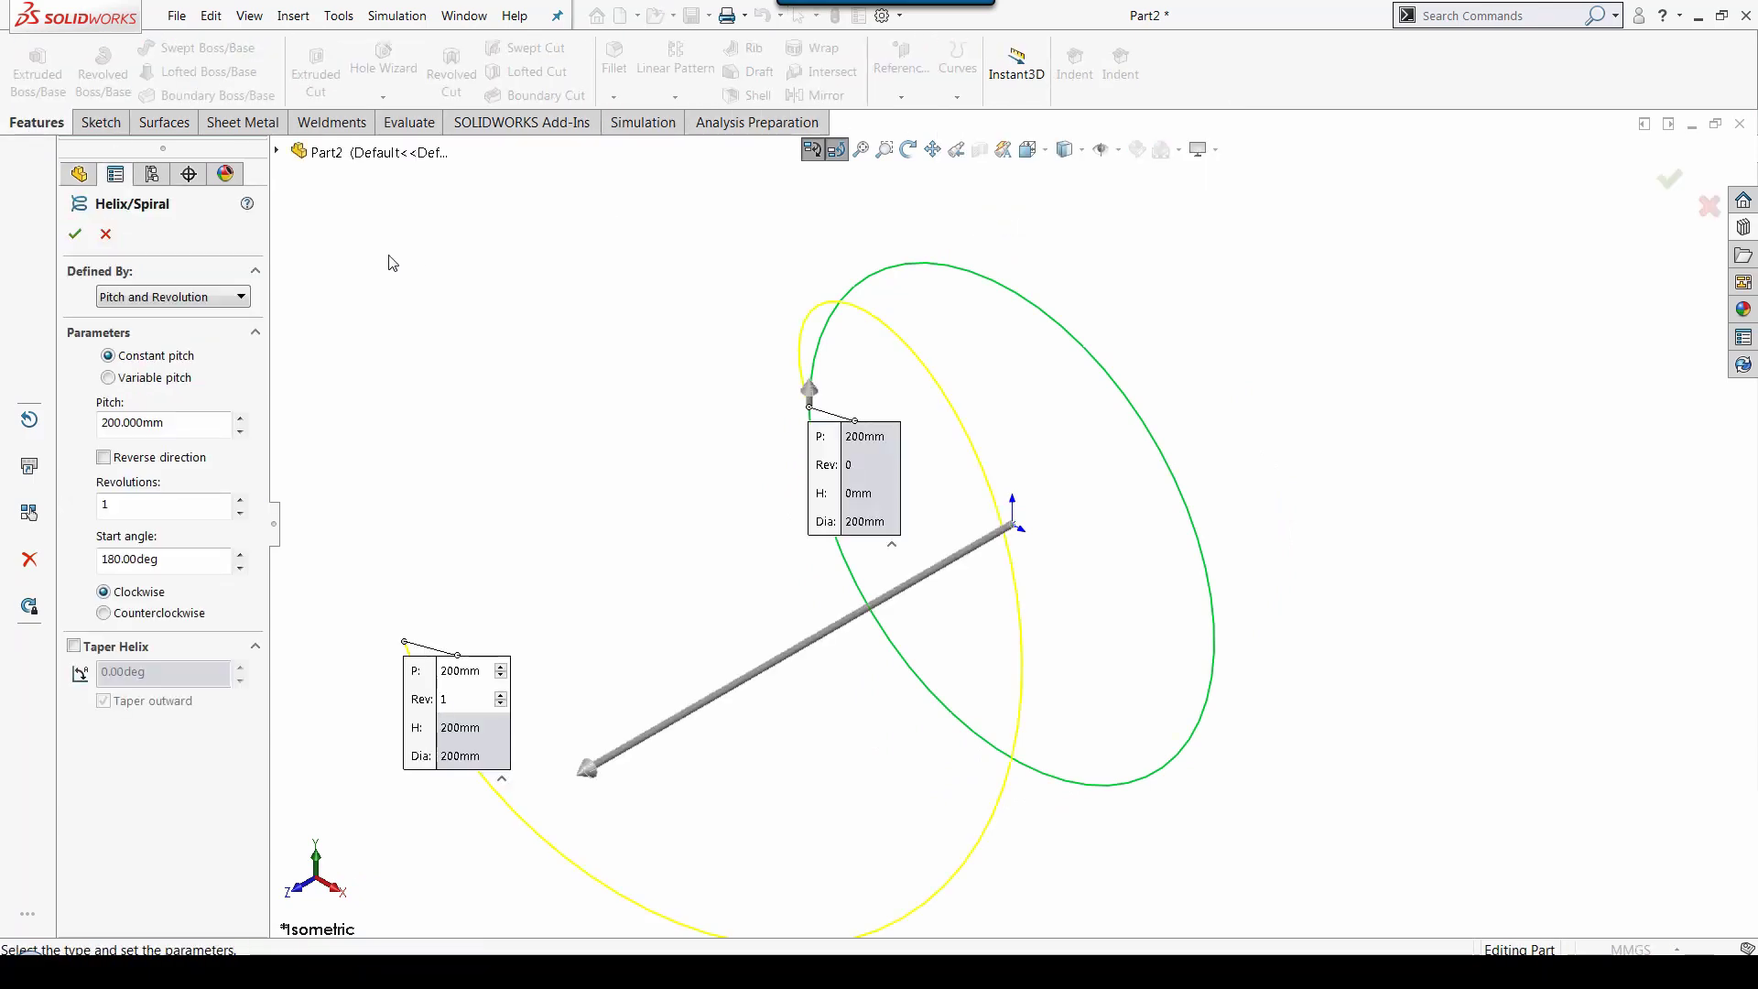
click(164, 299)
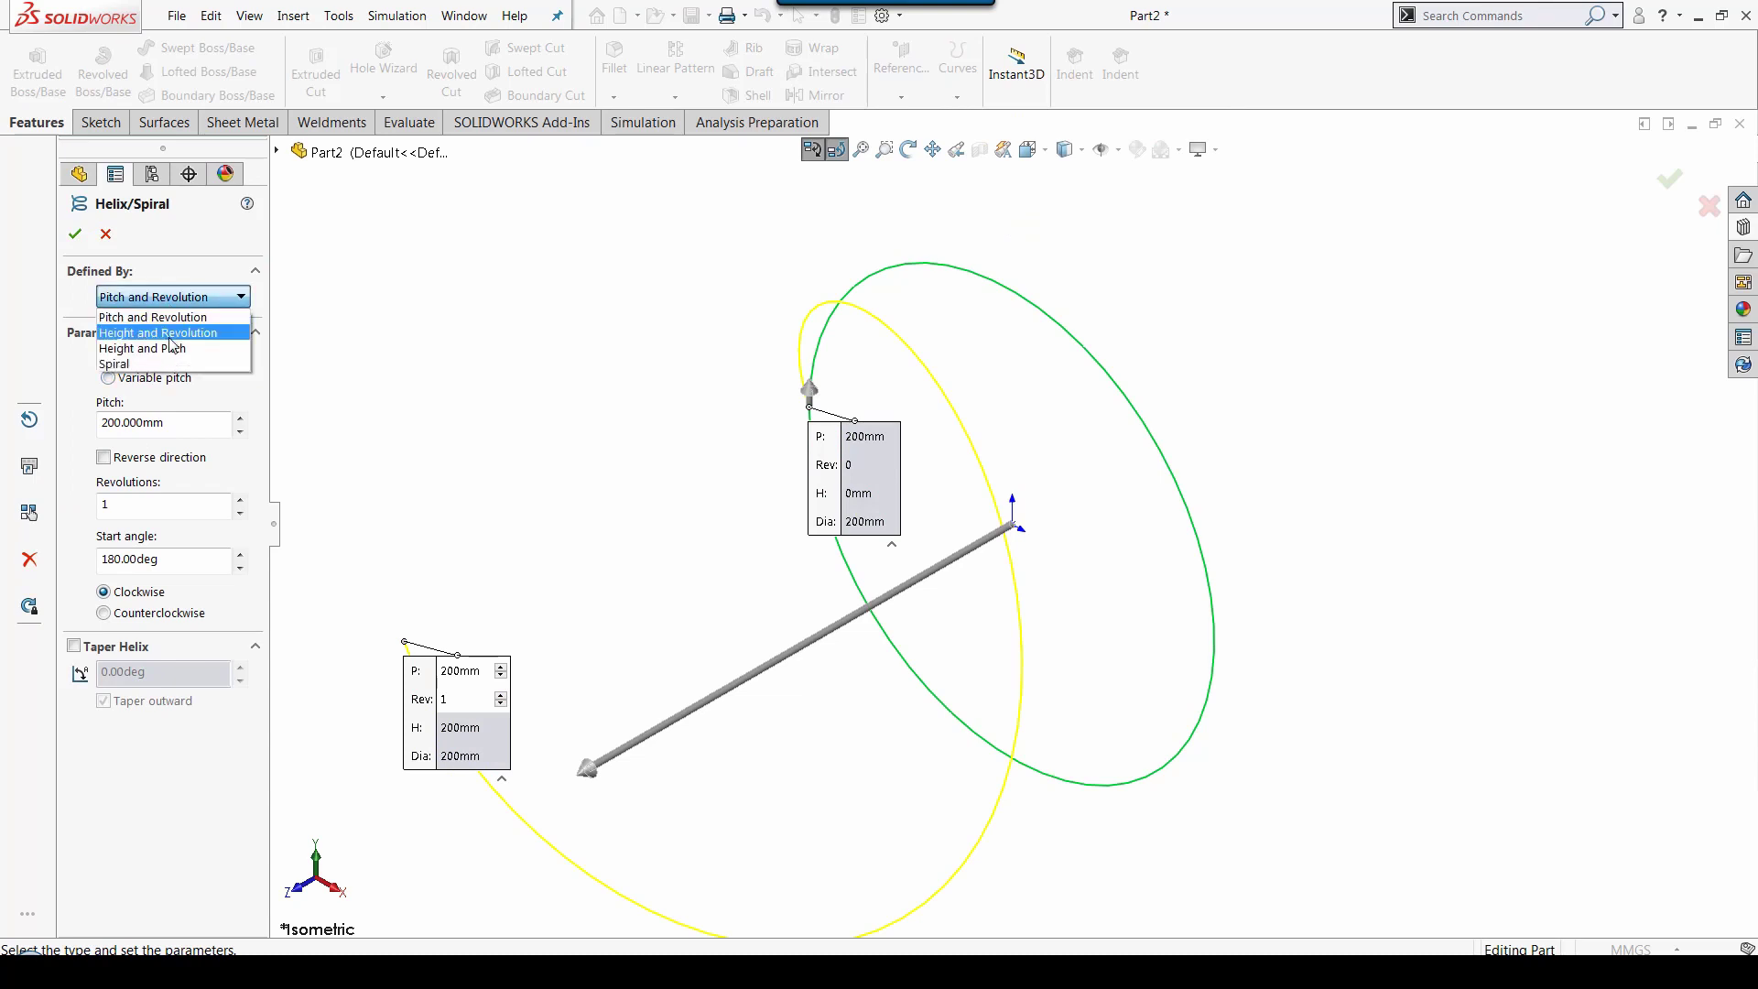
click(170, 335)
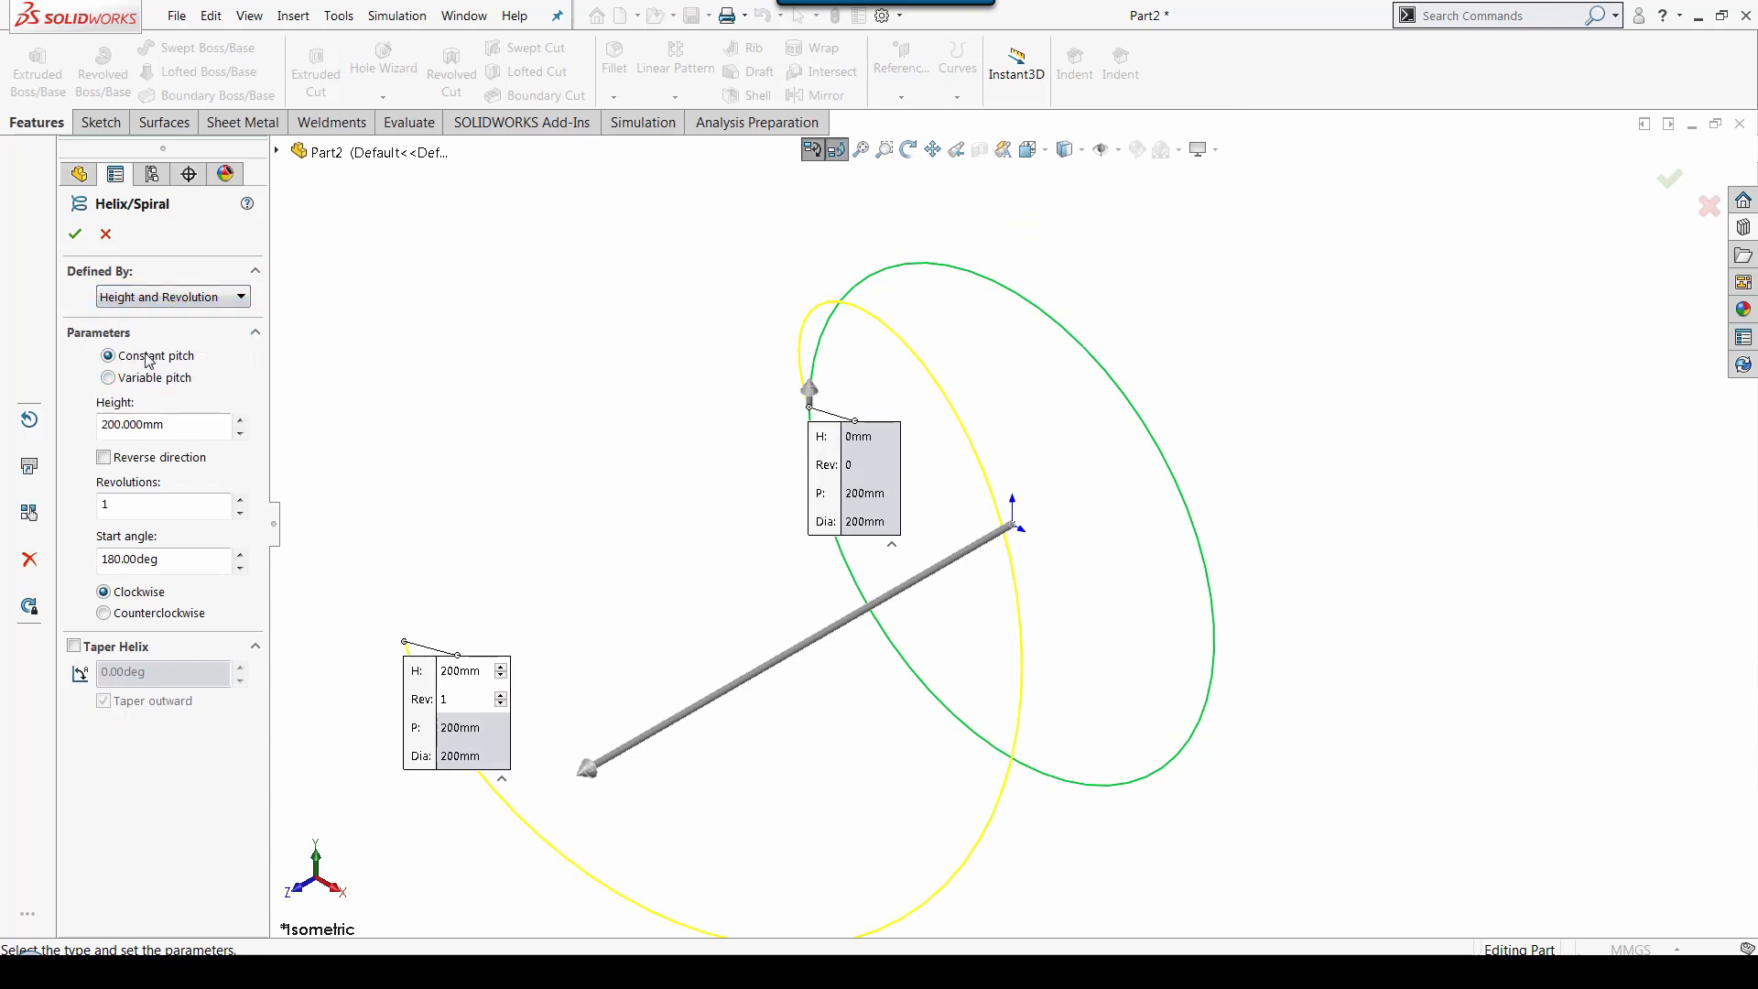
click(110, 378)
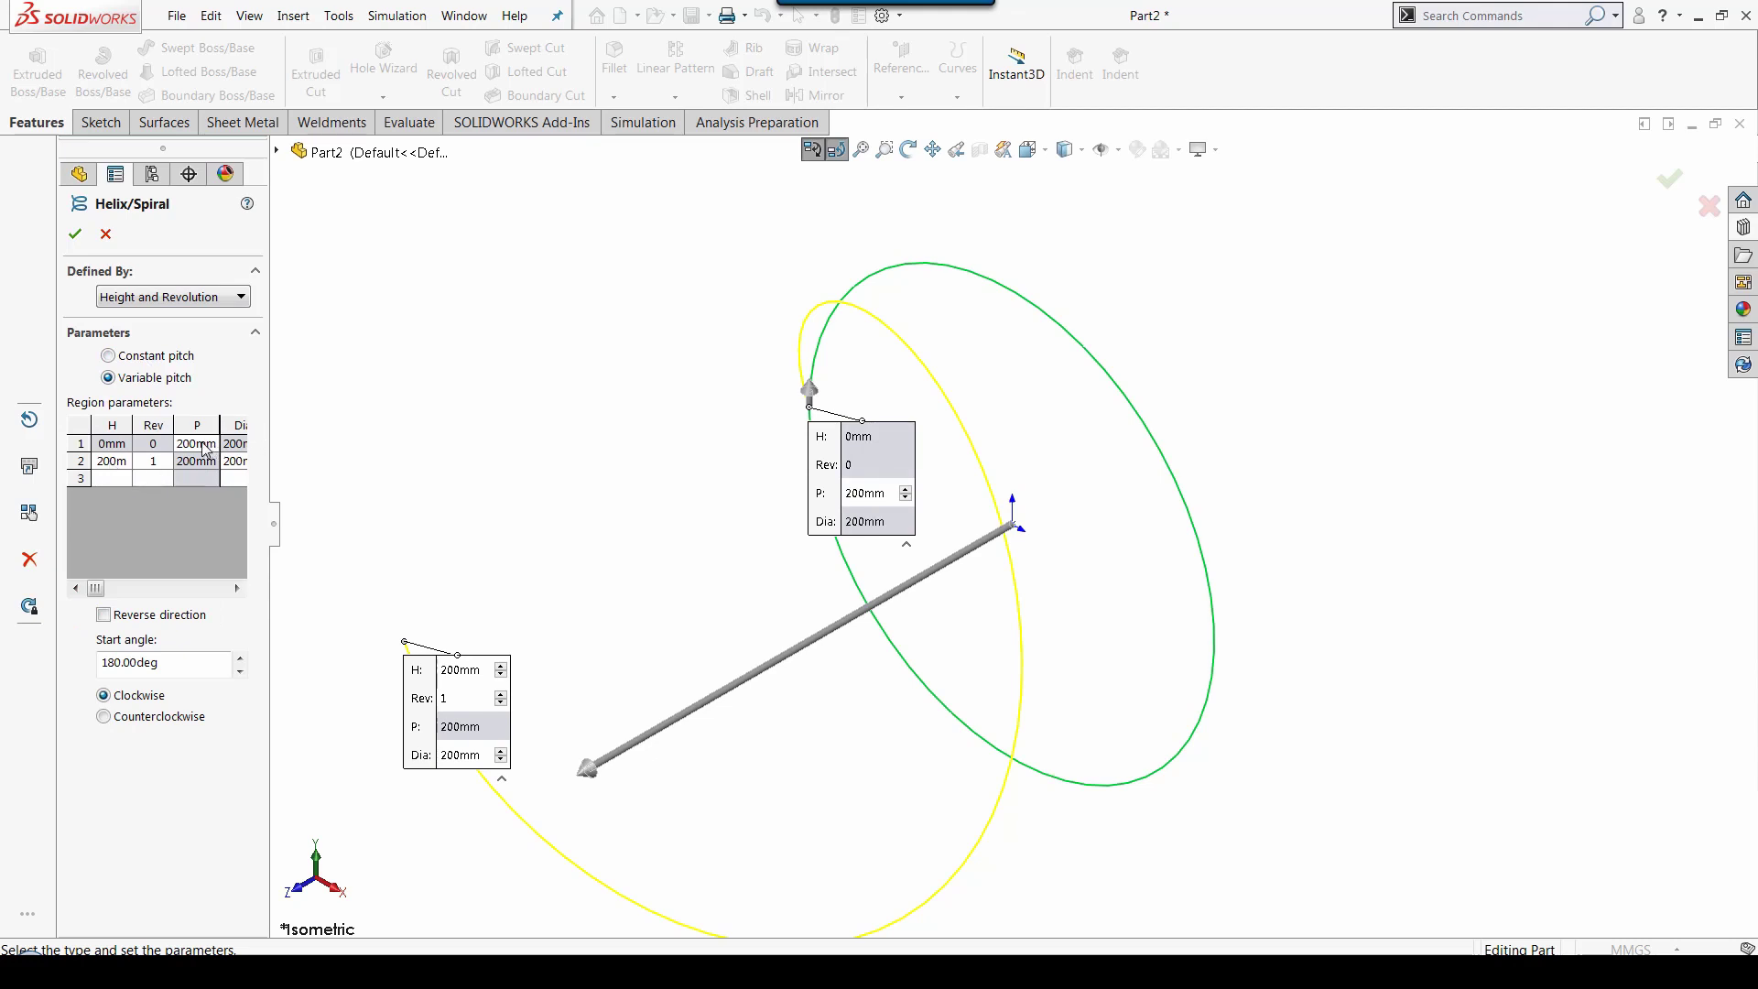
Step: Enter region parameters: 20 mm pitch, 100 mm height, 5 revolutions and 100 mm end diameter
double_click(197, 444)
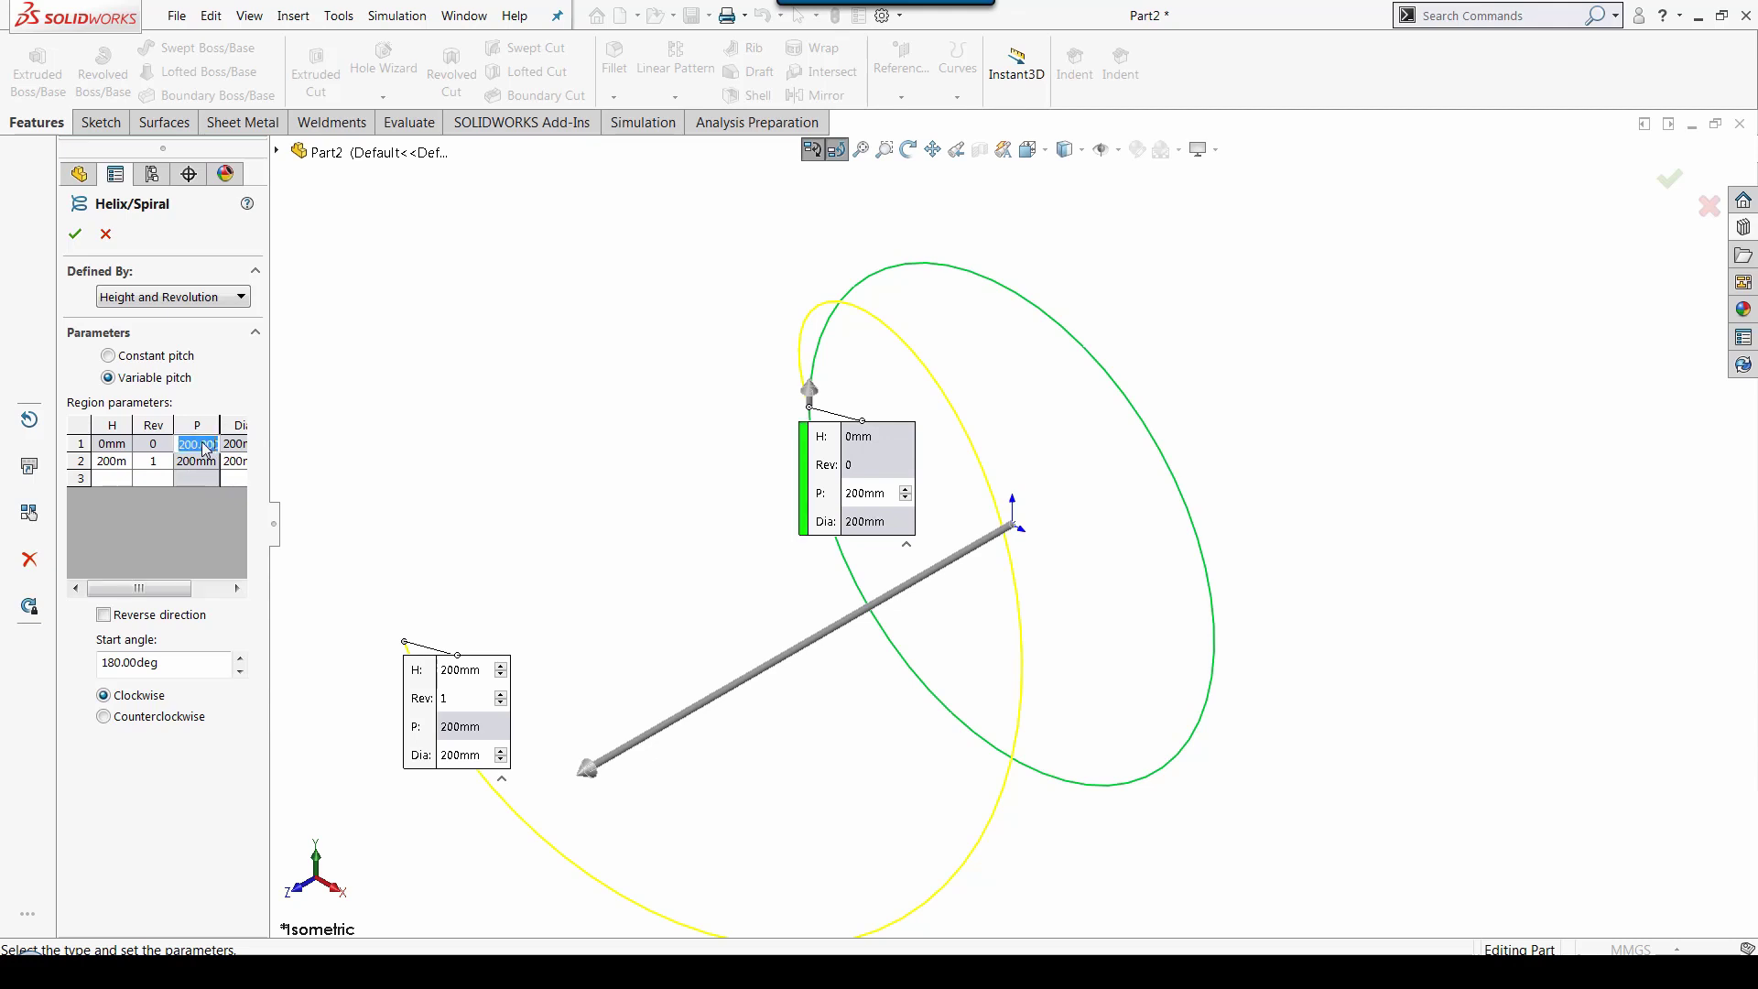
text(20)
key(Return)
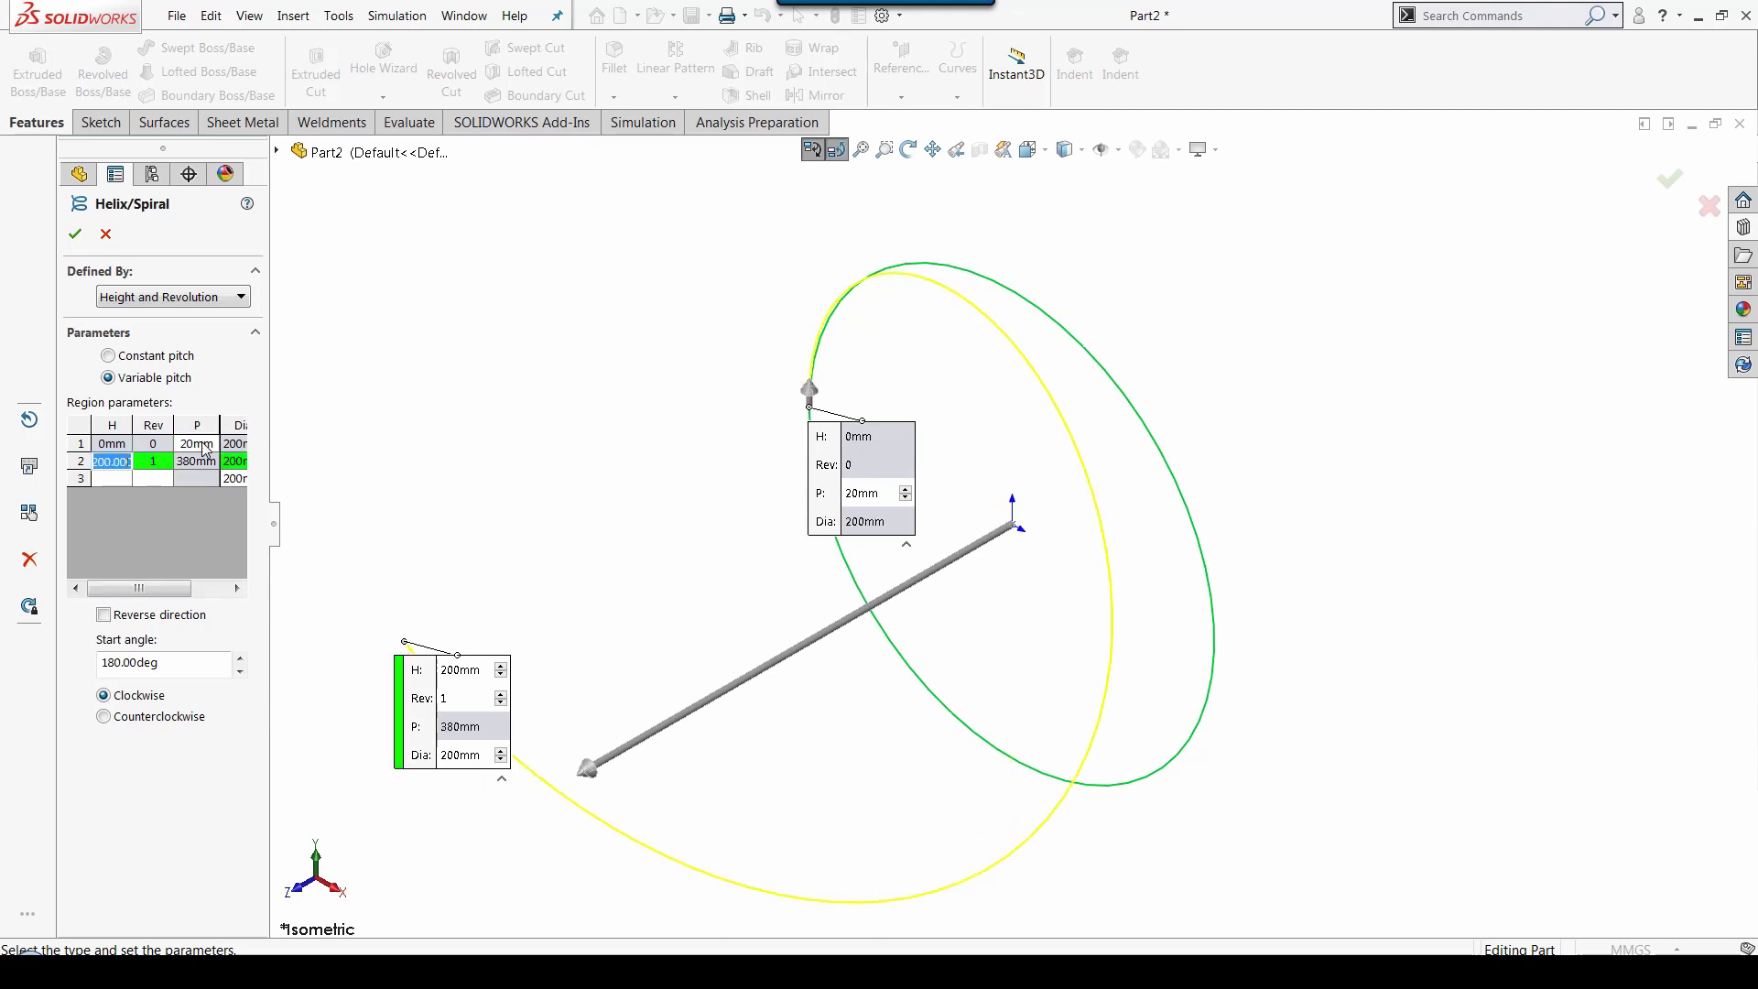
text(100)
key(Return)
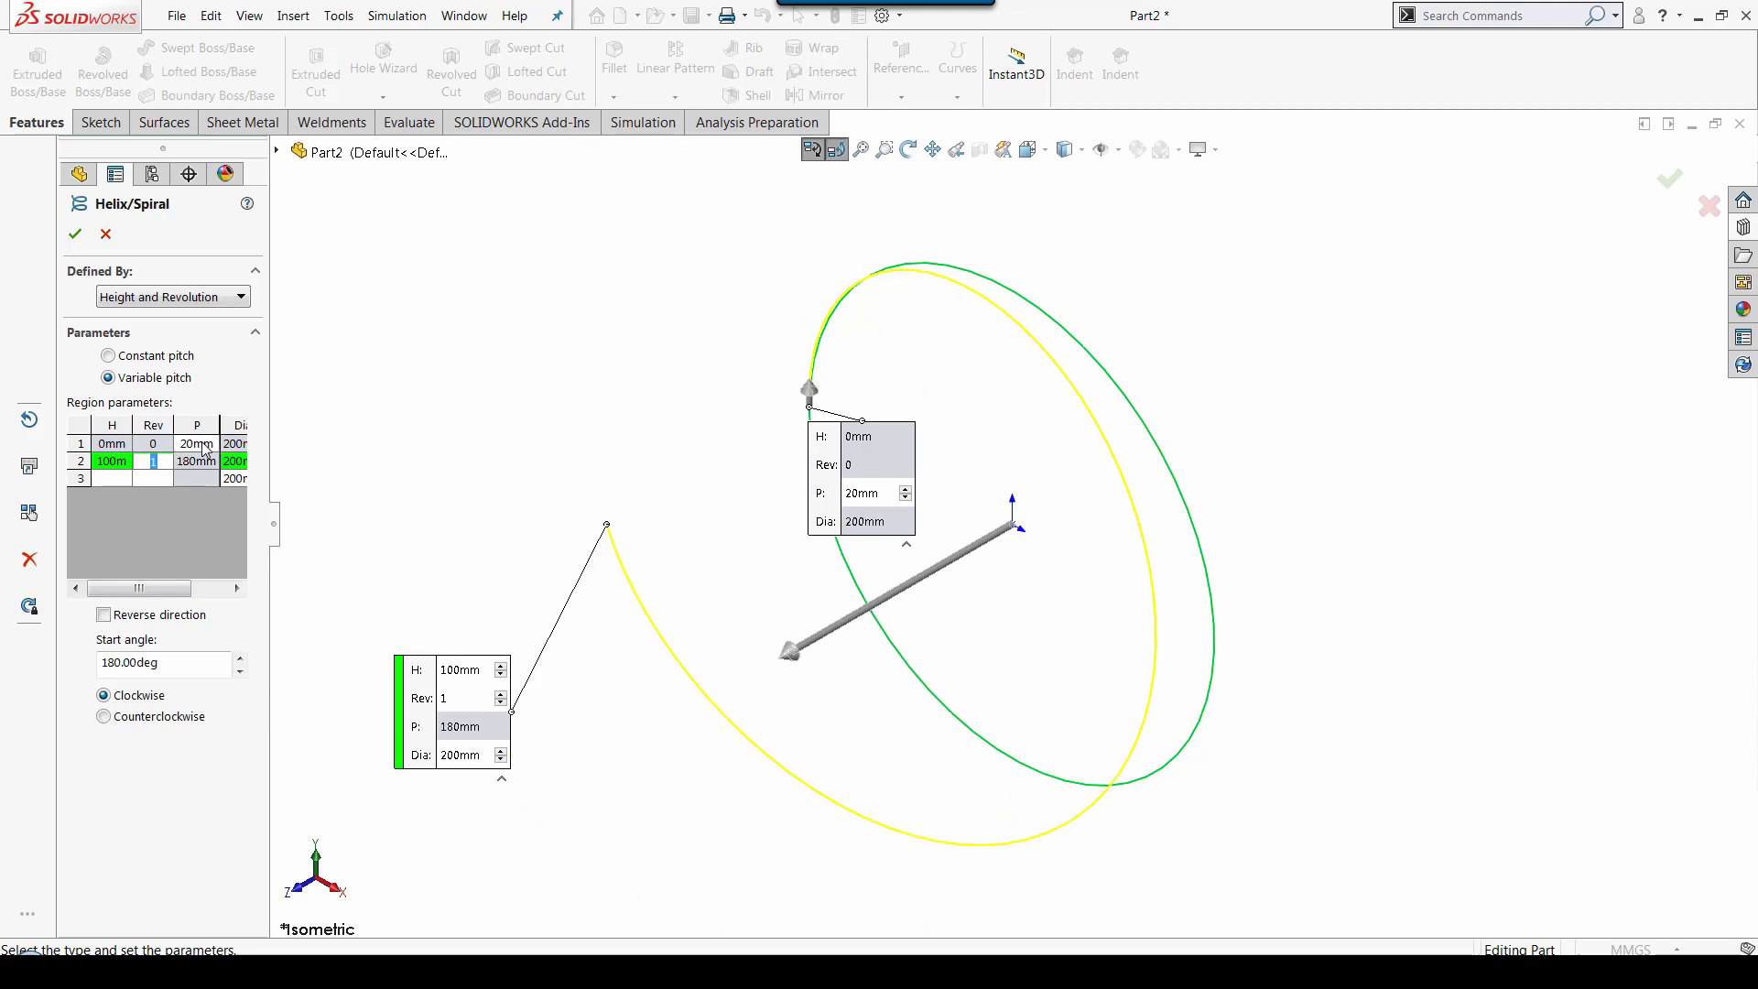
text(5)
key(Return)
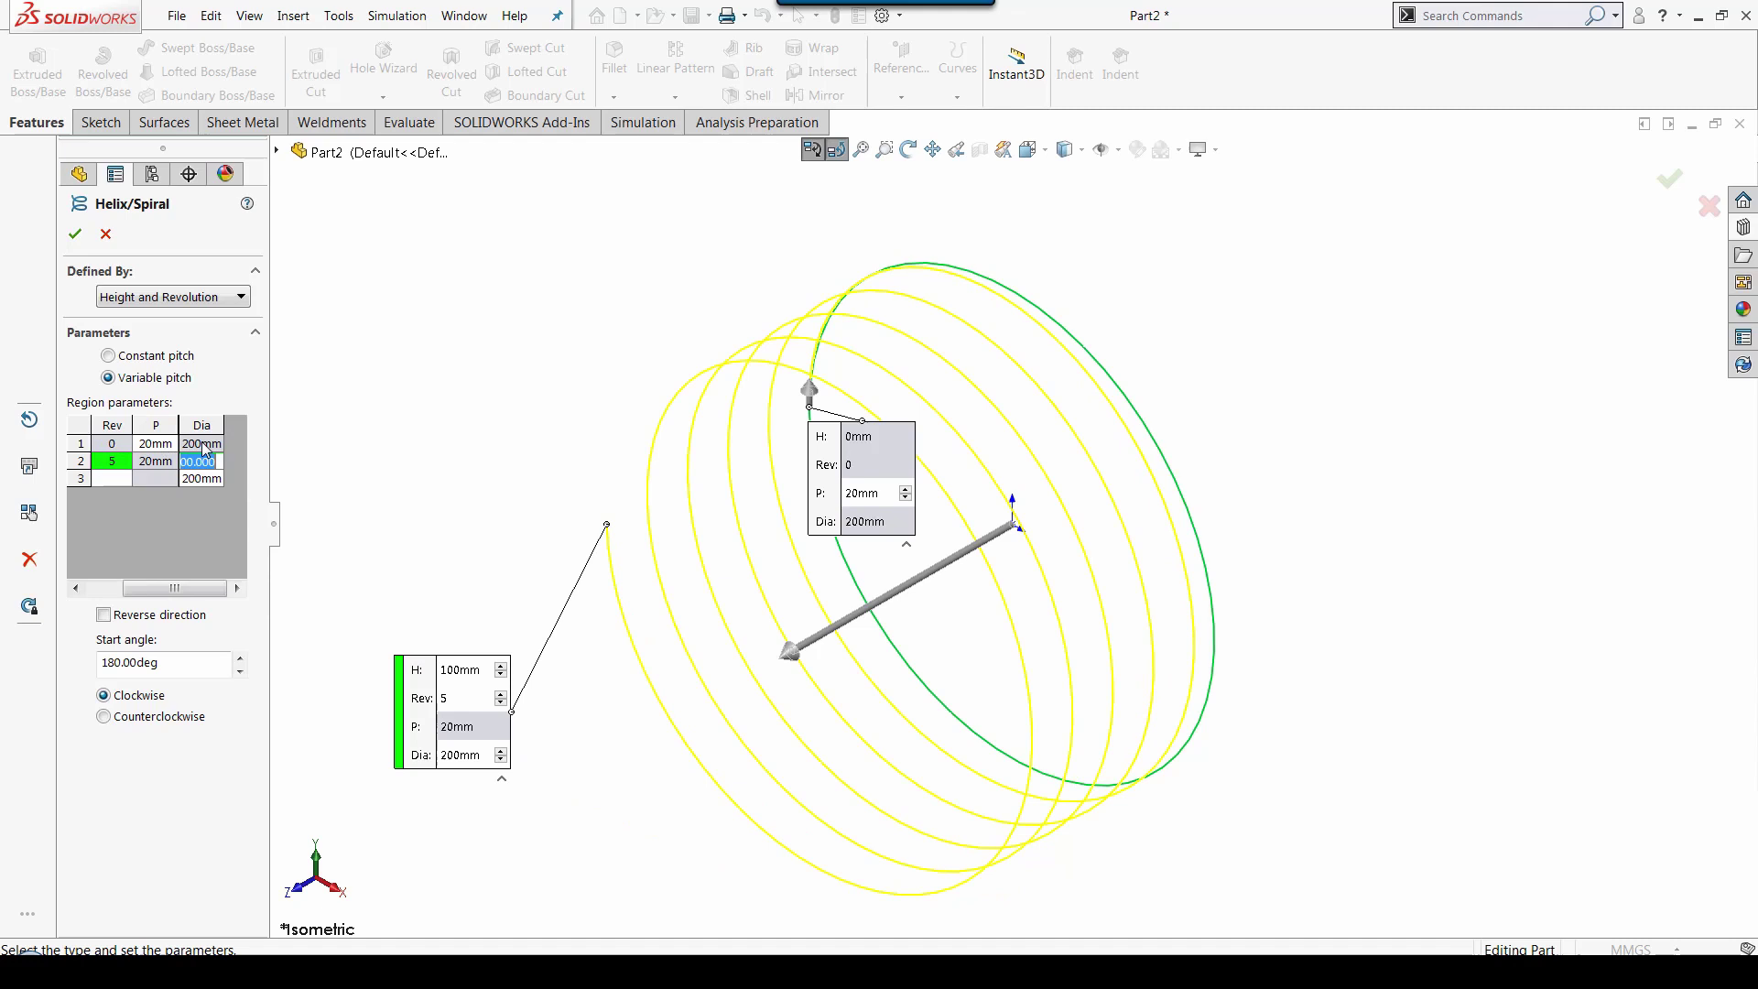
text(100)
key(Return)
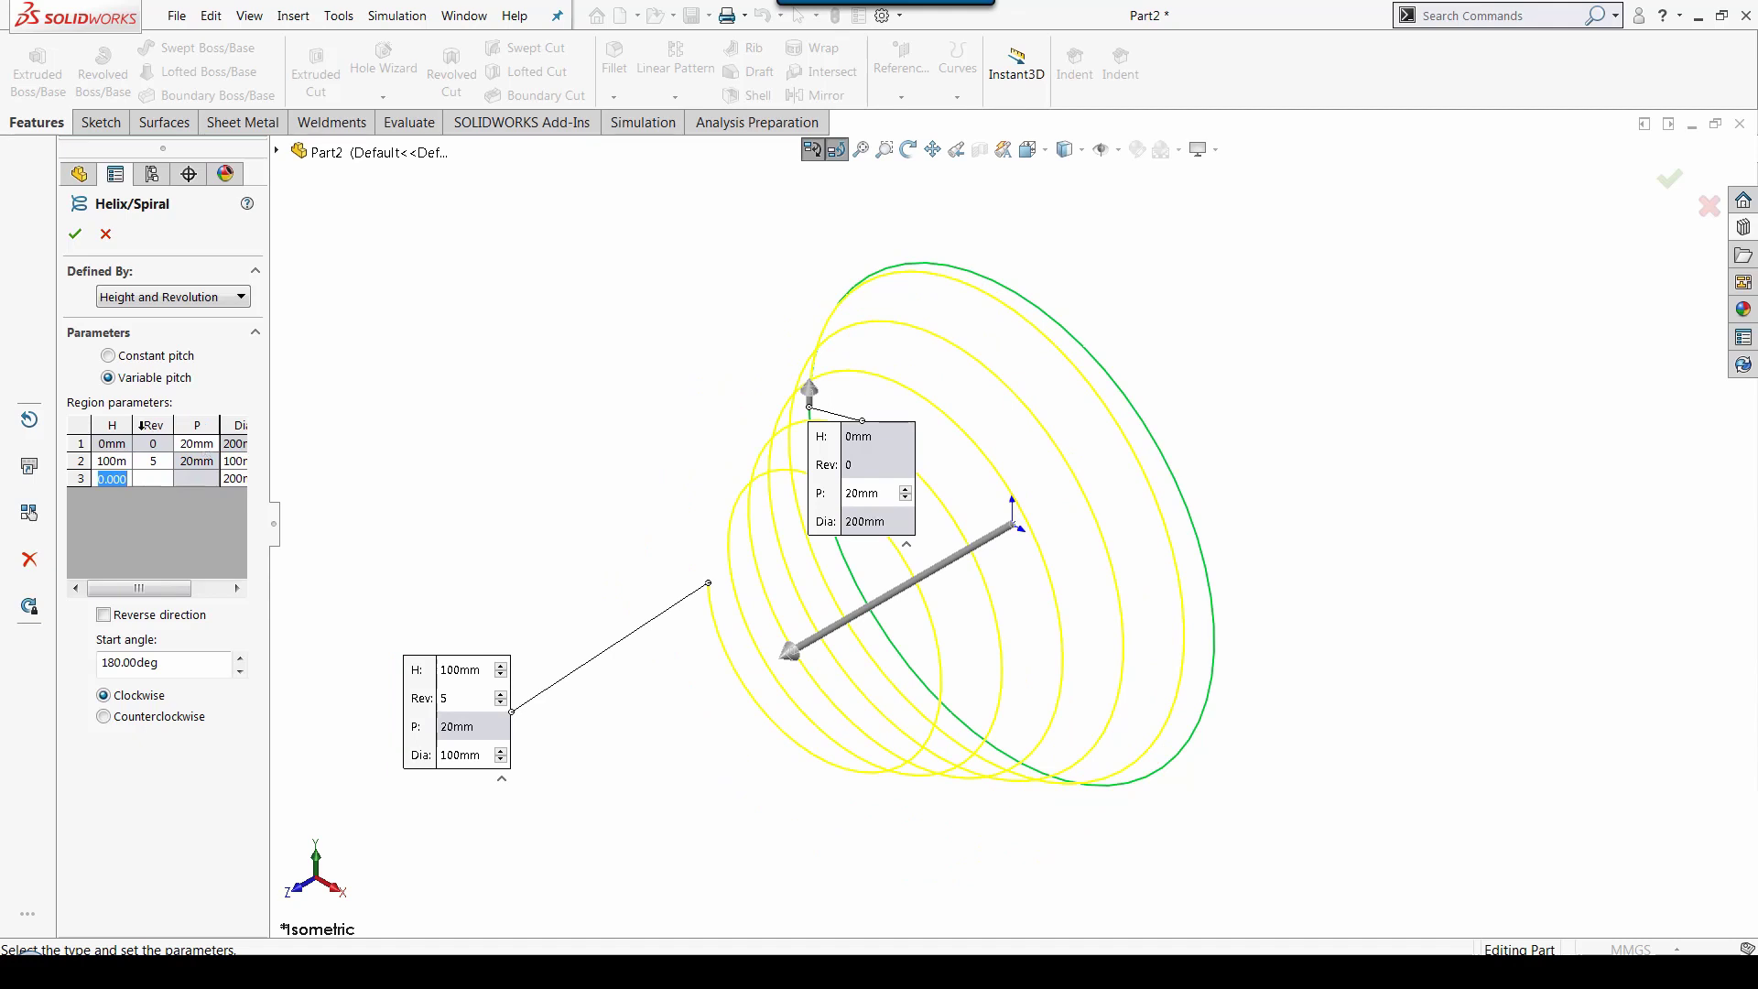
Step: Accept the helix as Helix/Spiral1 and bring up its context menu in the feature tree
click(76, 236)
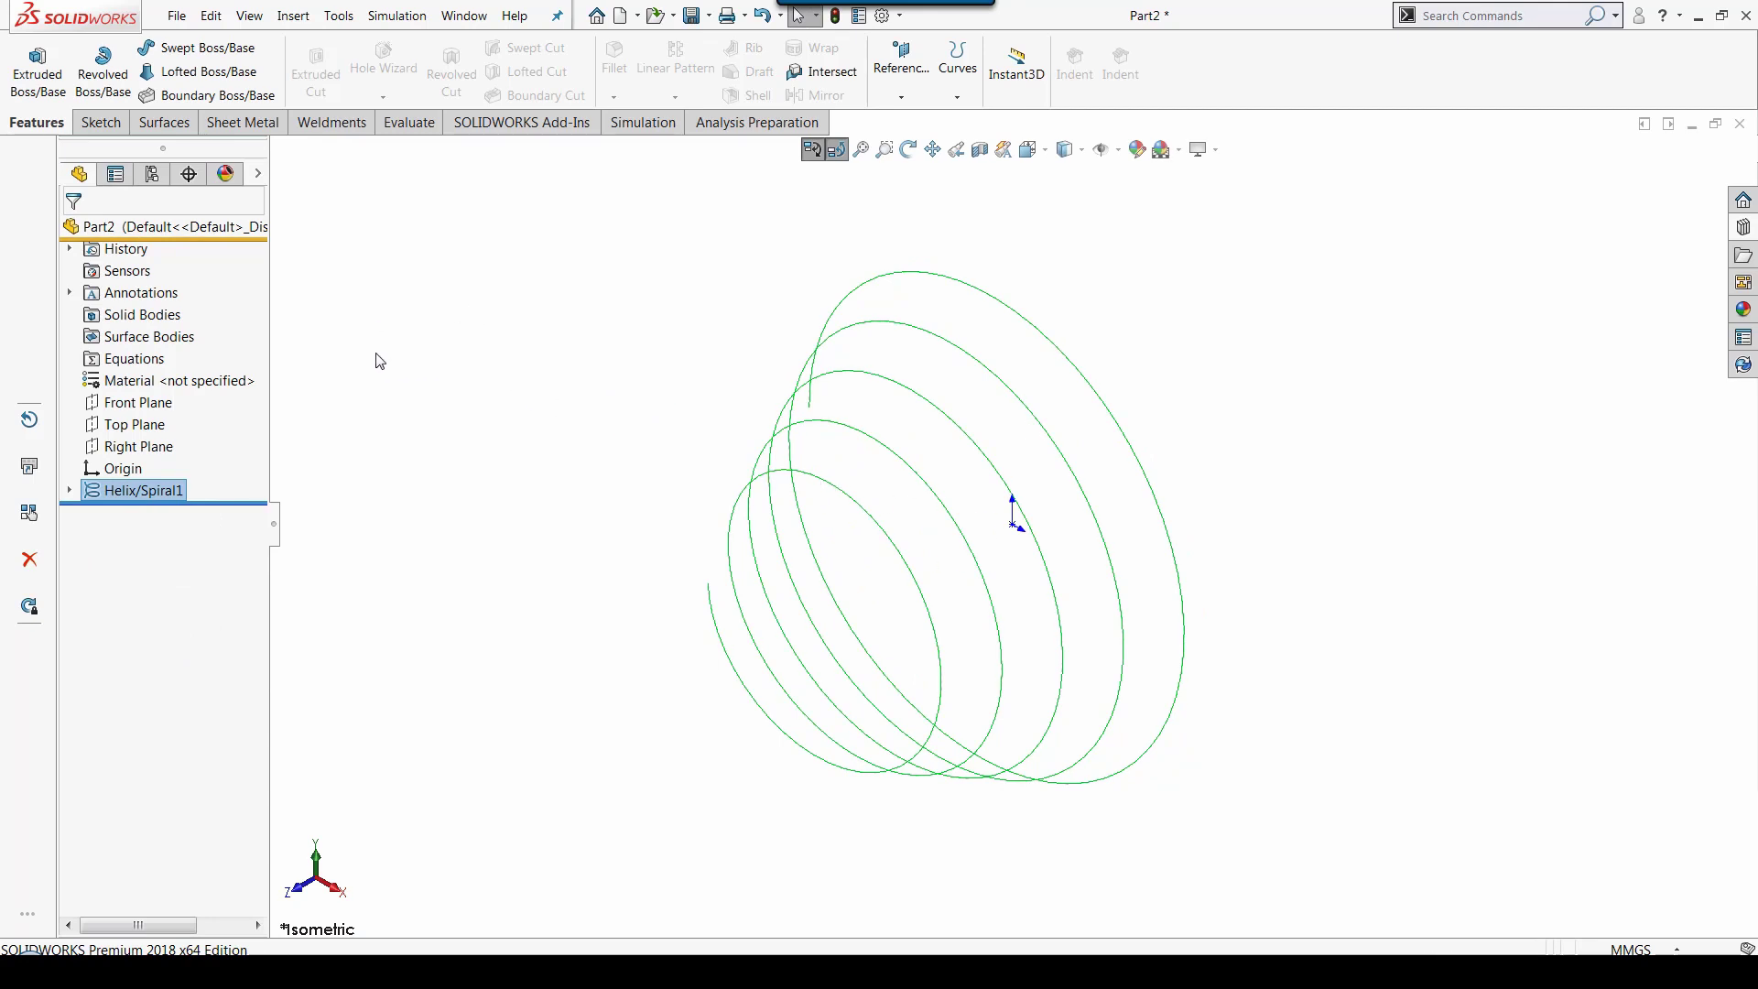
right_click(118, 495)
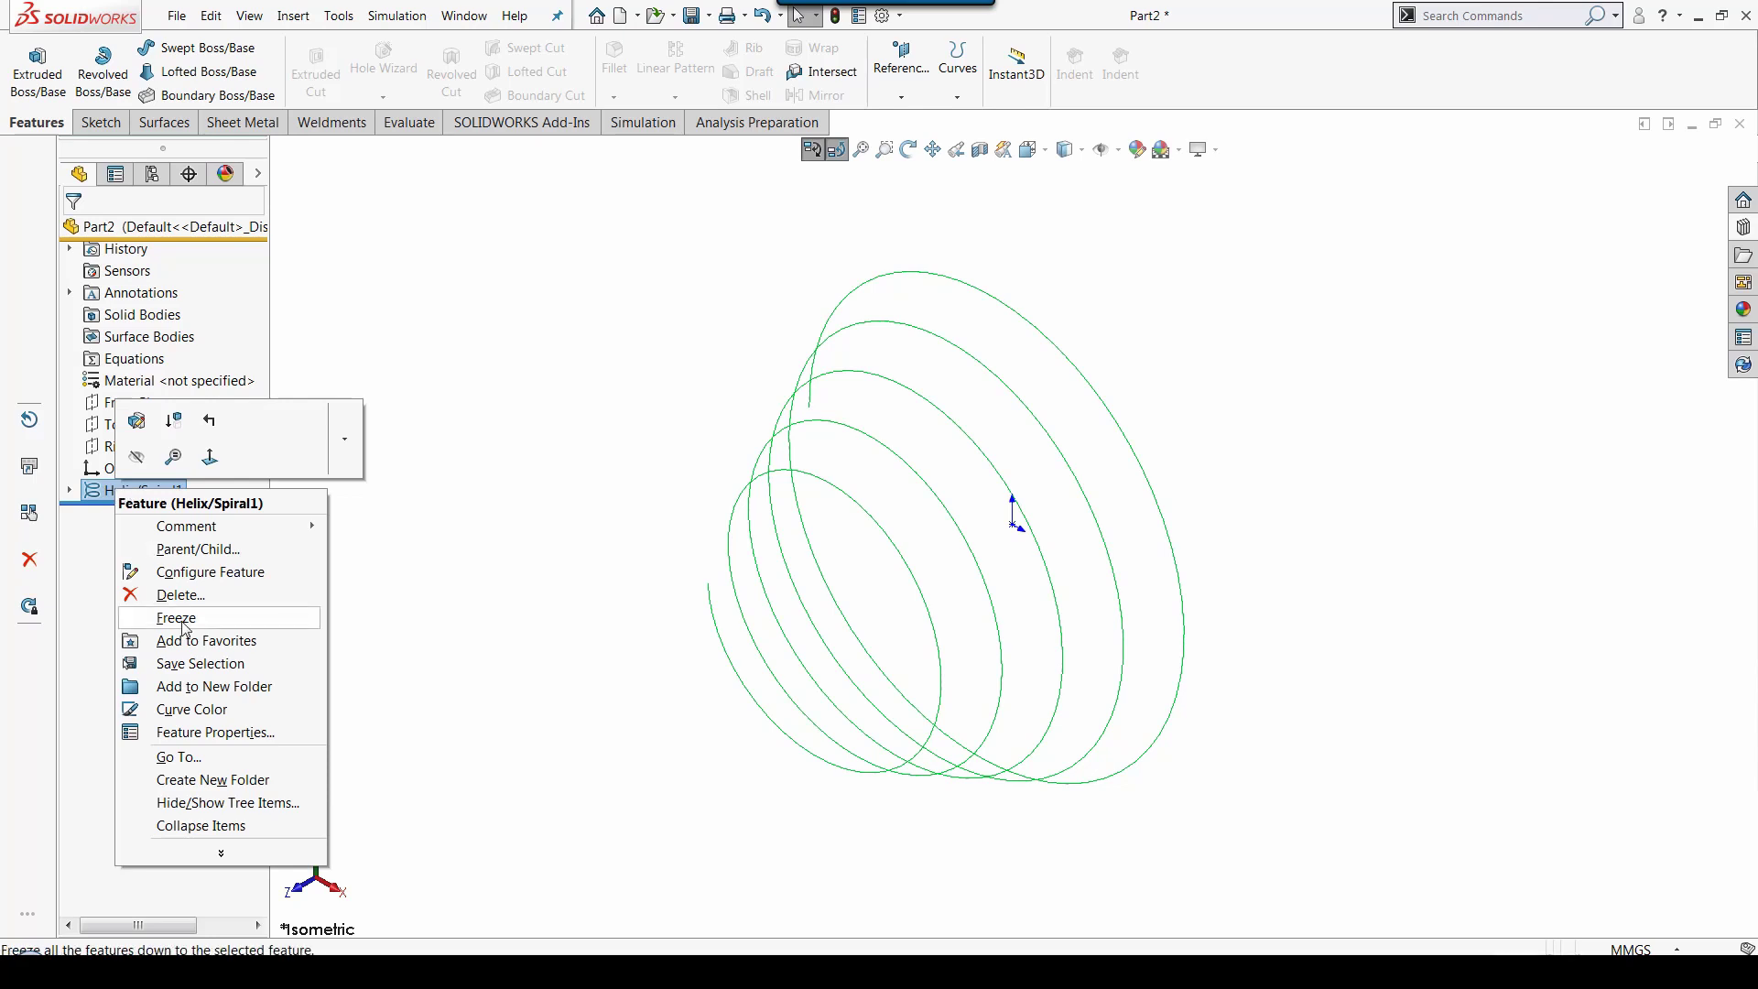
Step: Open the Modify Configurations table for Helix/Spiral1
click(209, 573)
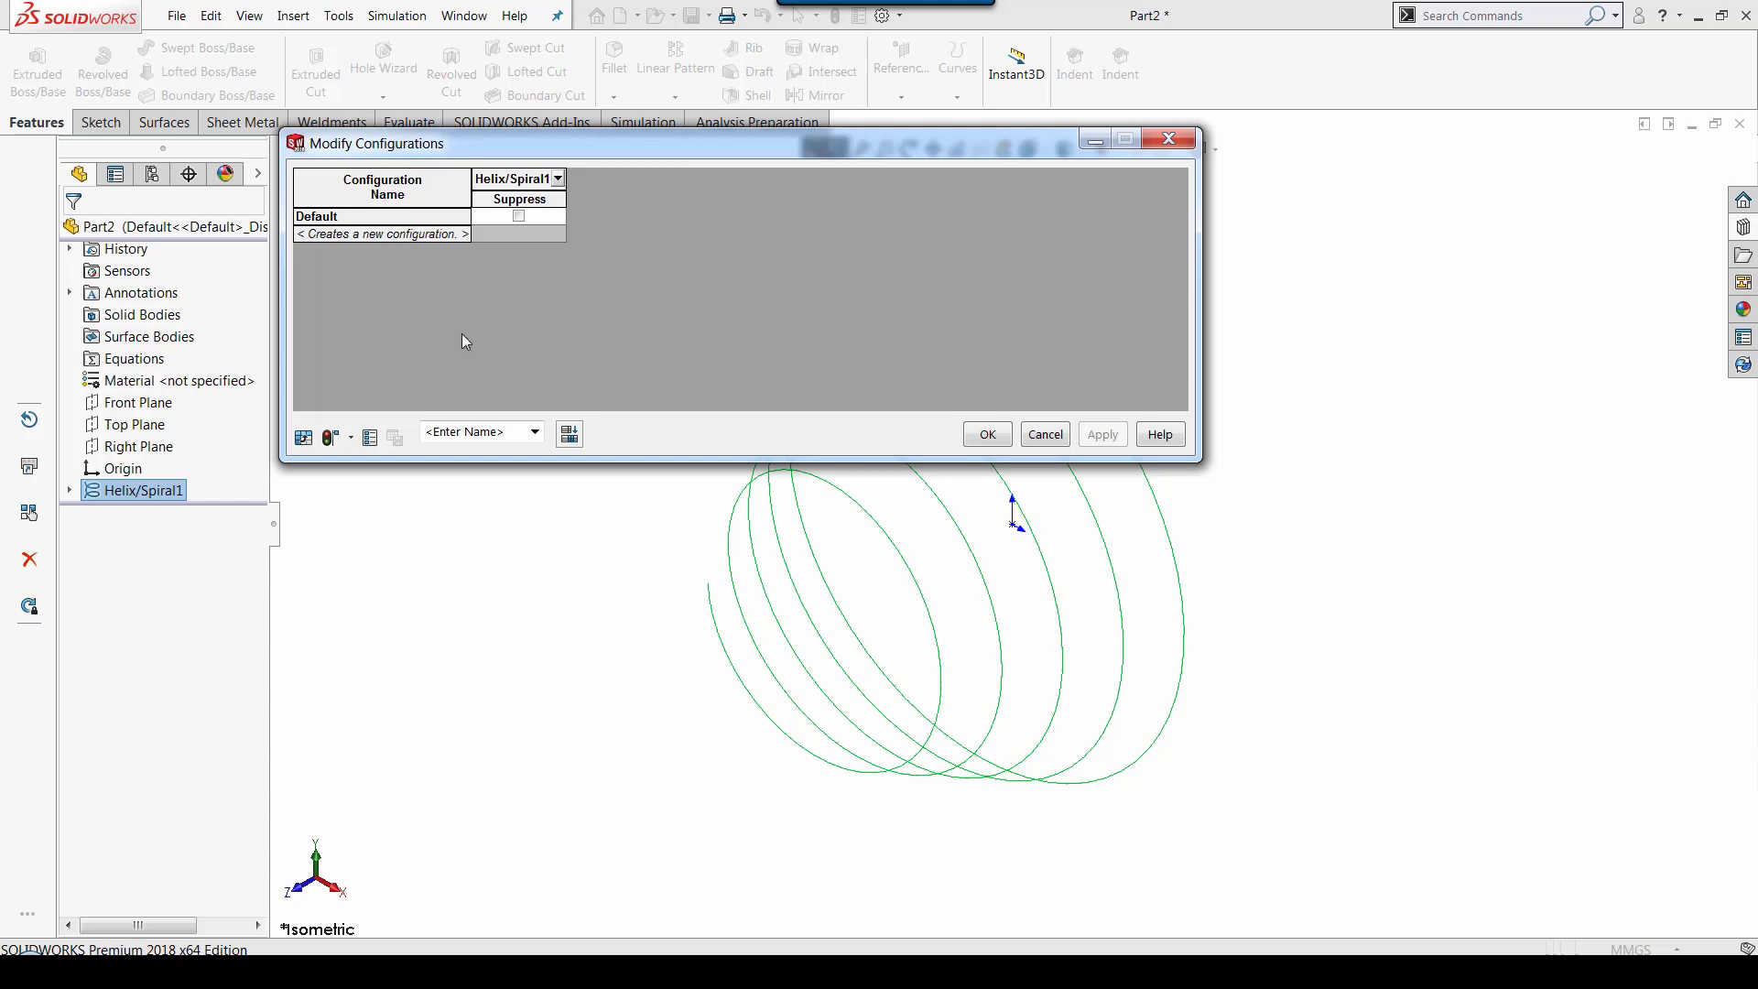
scroll(772, 581, up, 3)
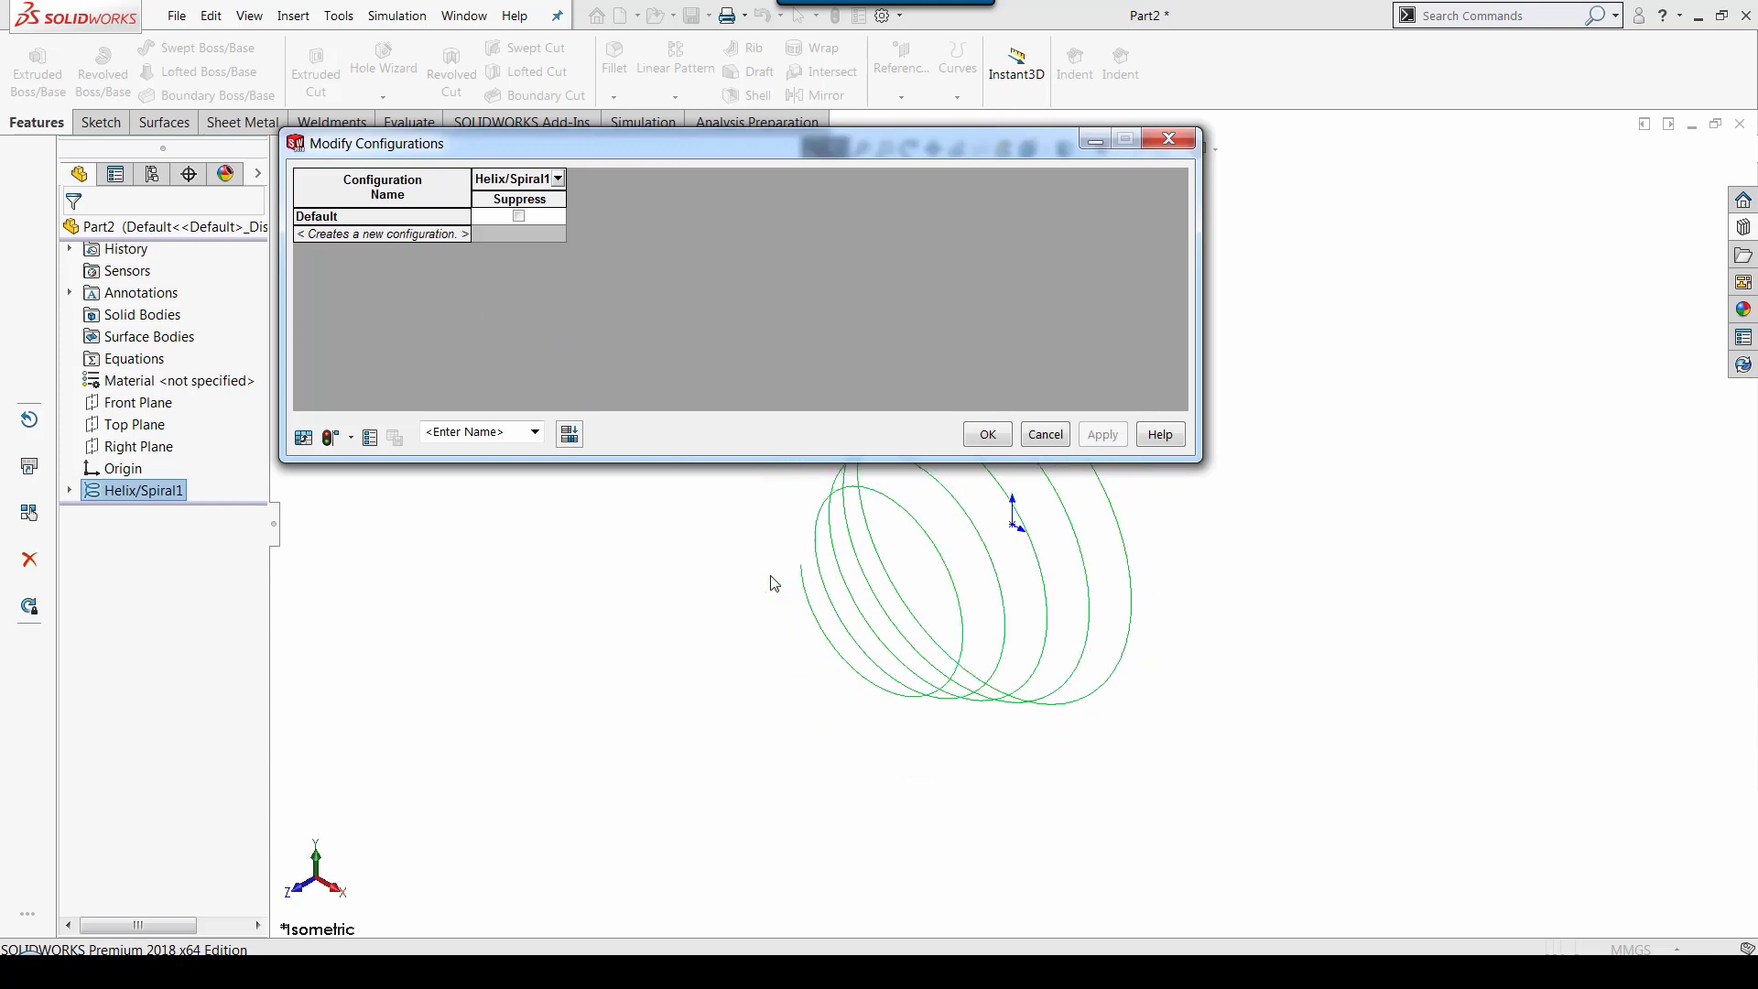
scroll(898, 486, down, 2)
scroll(898, 482, up, 3)
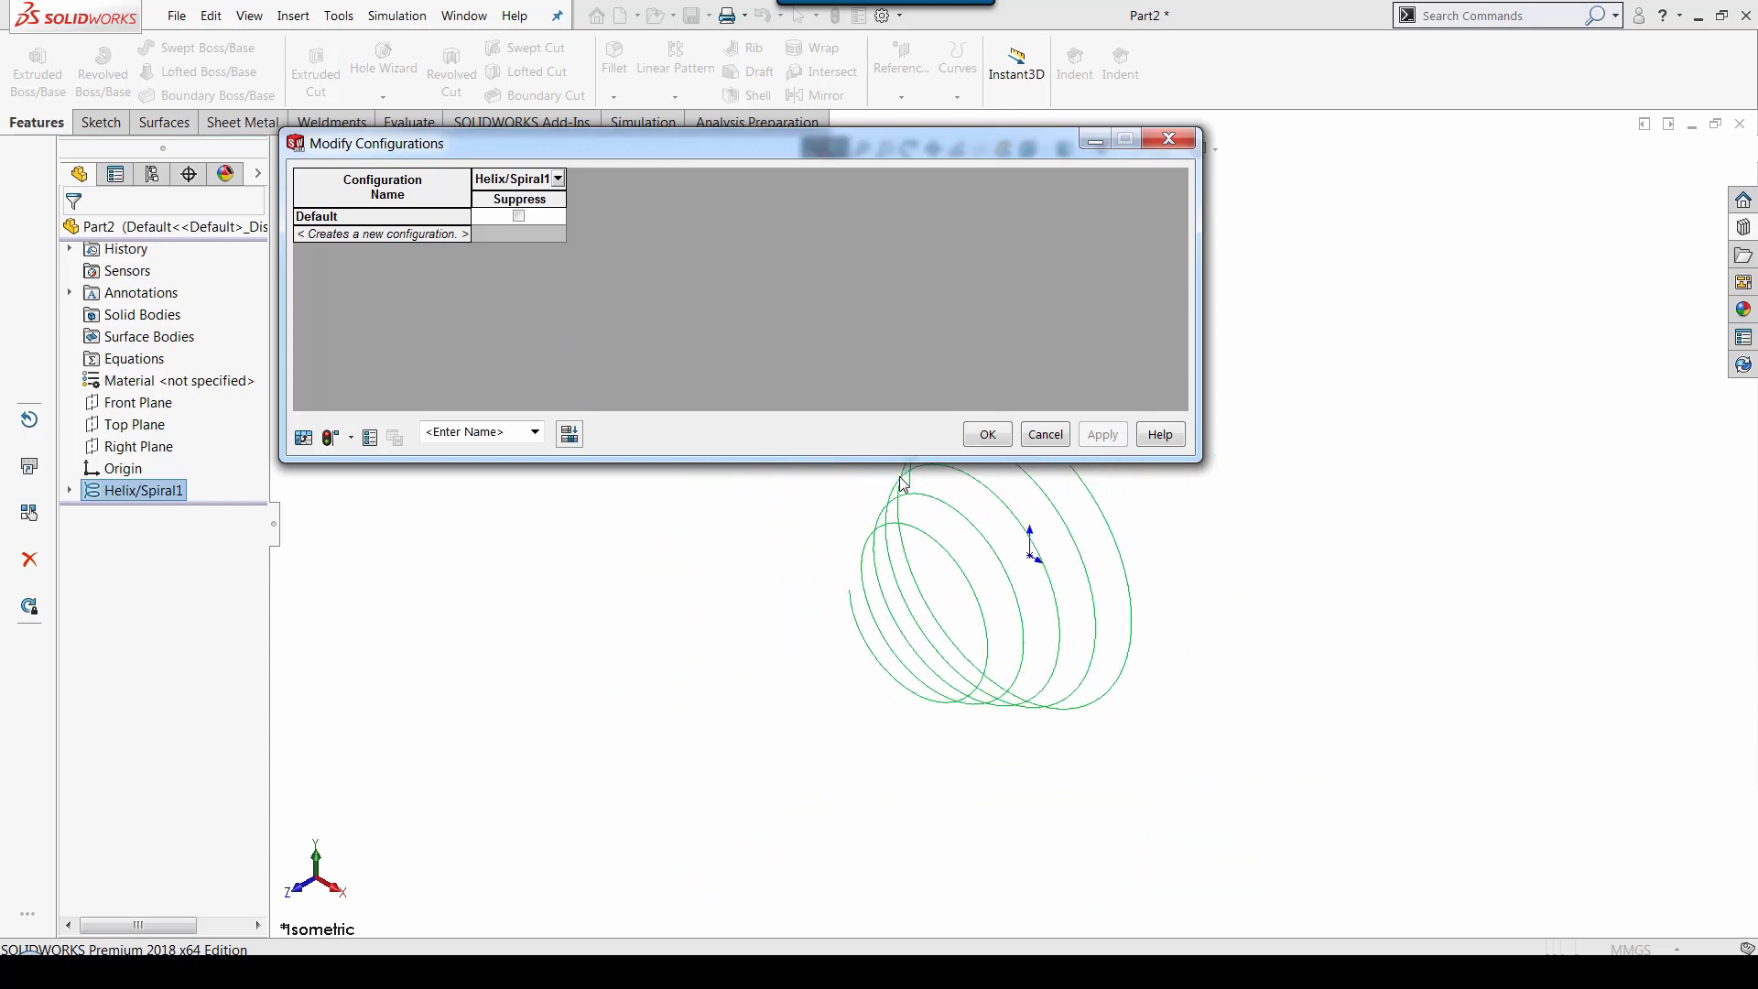
scroll(897, 473, down, 5)
scroll(894, 465, up, 5)
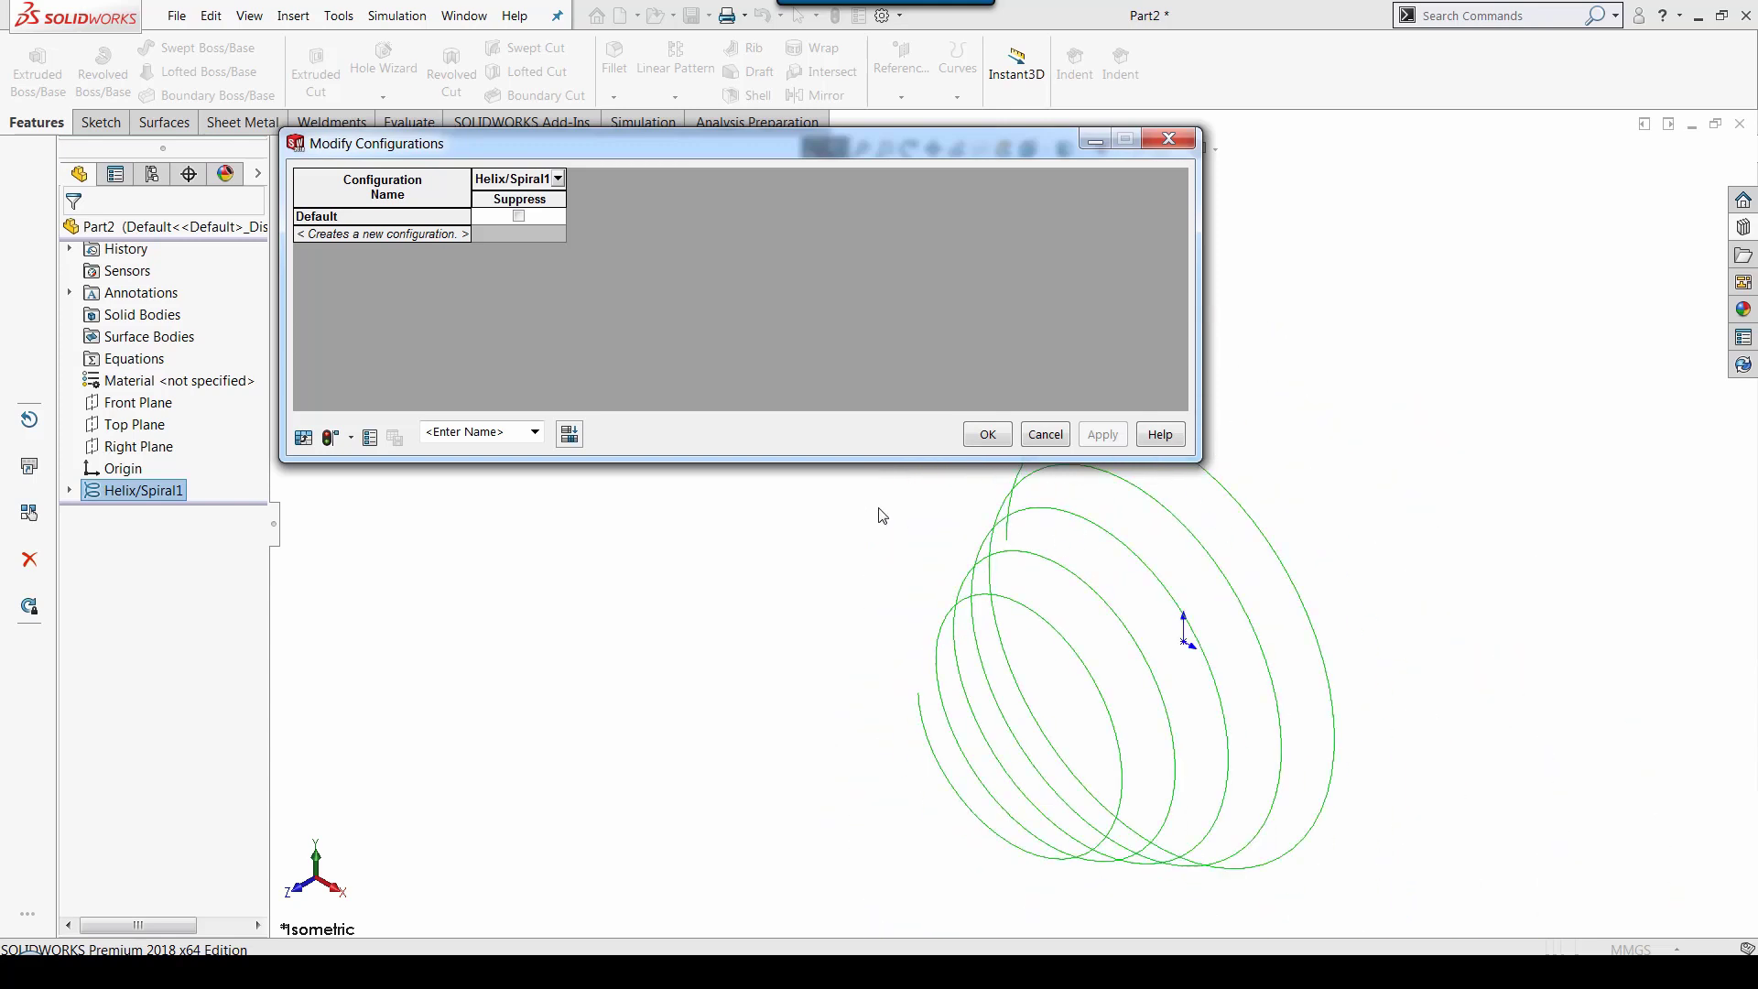
Step: Add the helix's 100 height, Ø100 end diameter and revolutions dimensions to the table
click(98, 492)
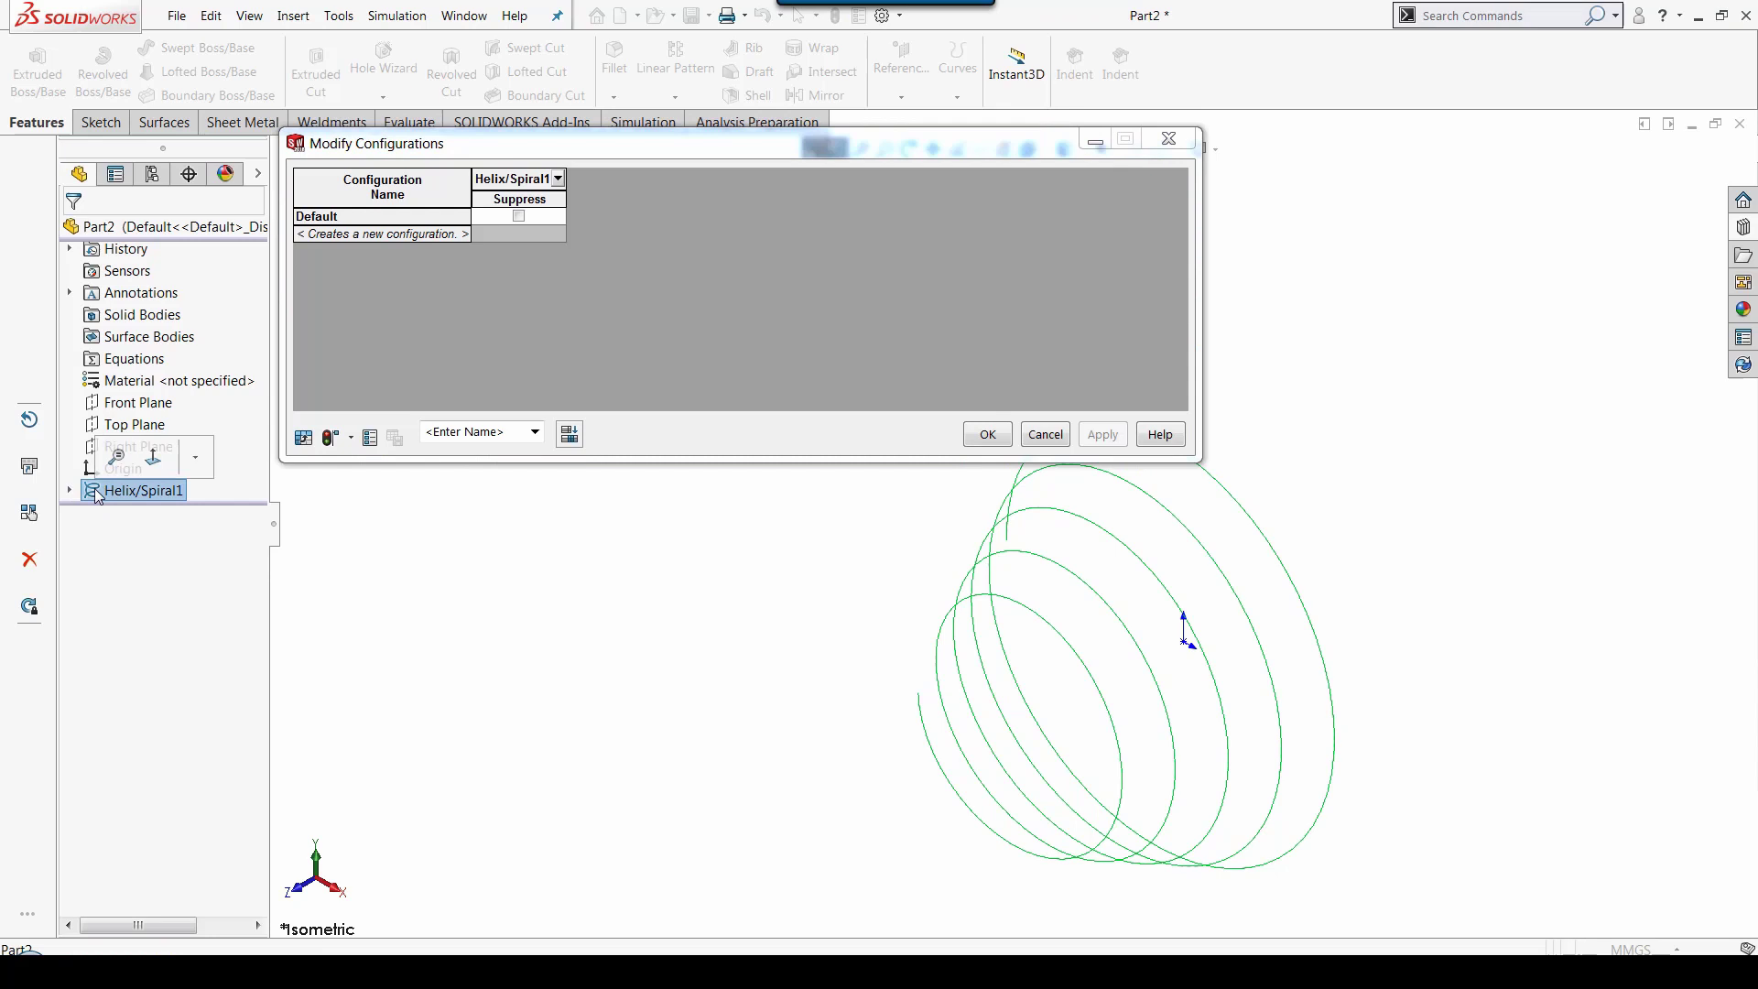
double_click(98, 493)
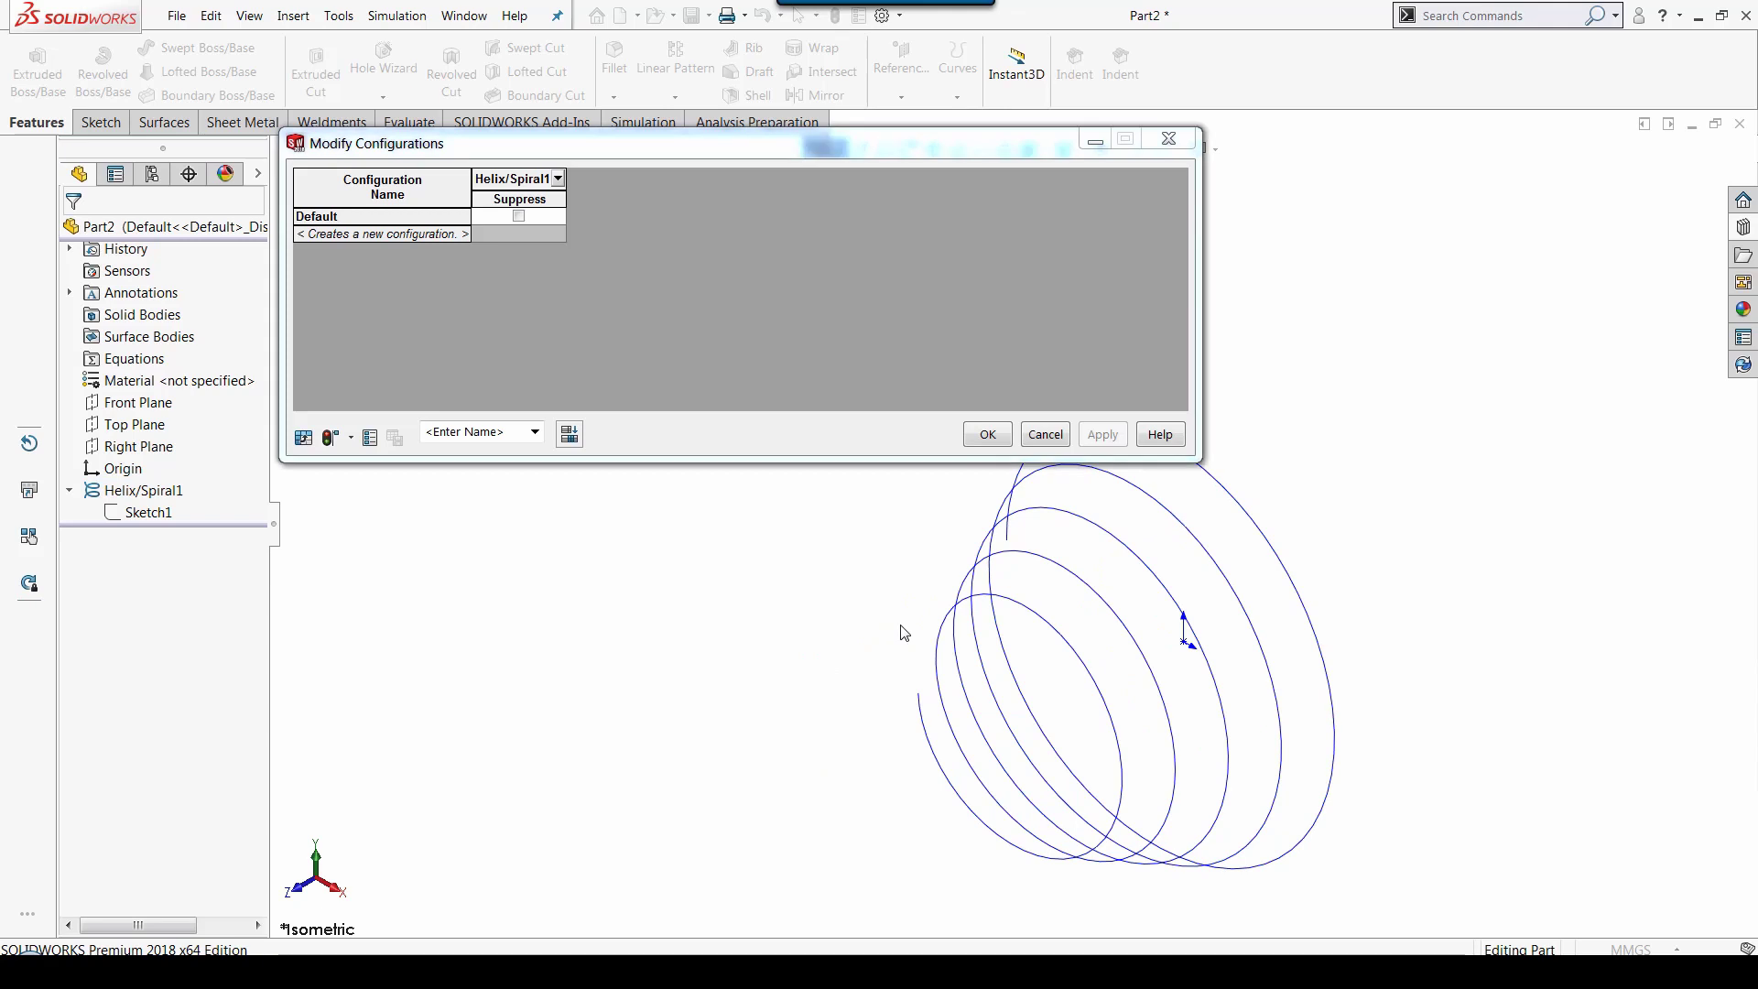
double_click(94, 492)
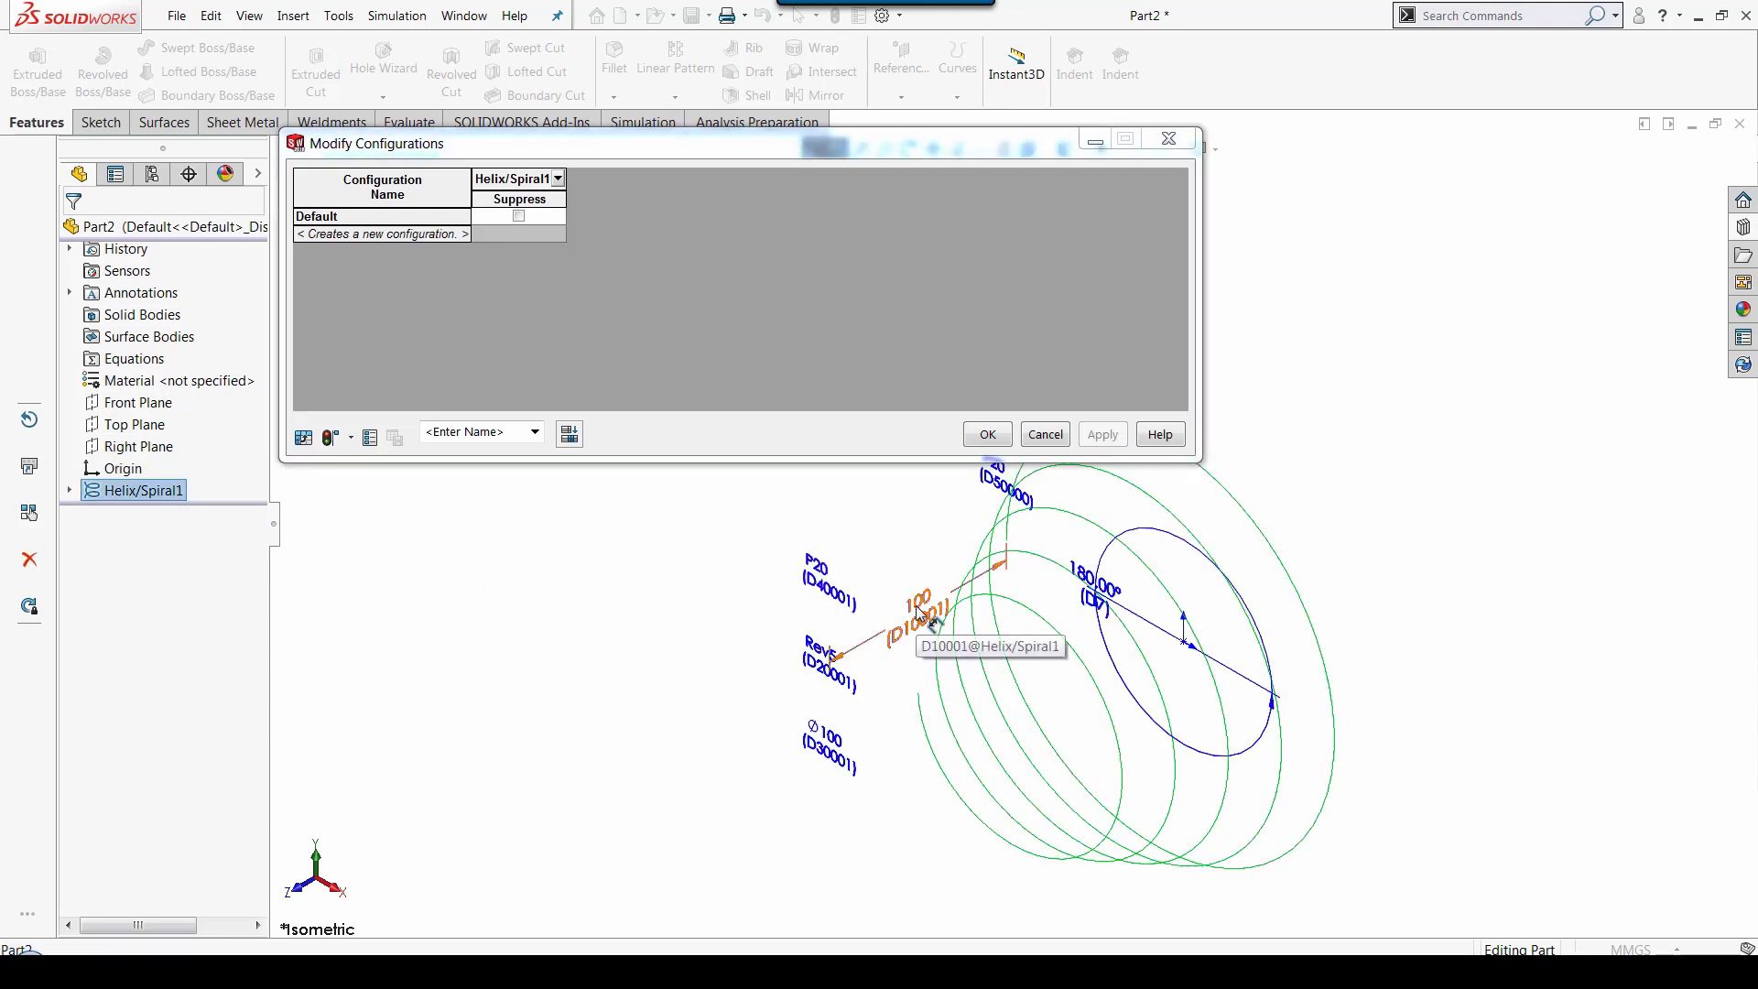
double_click(920, 614)
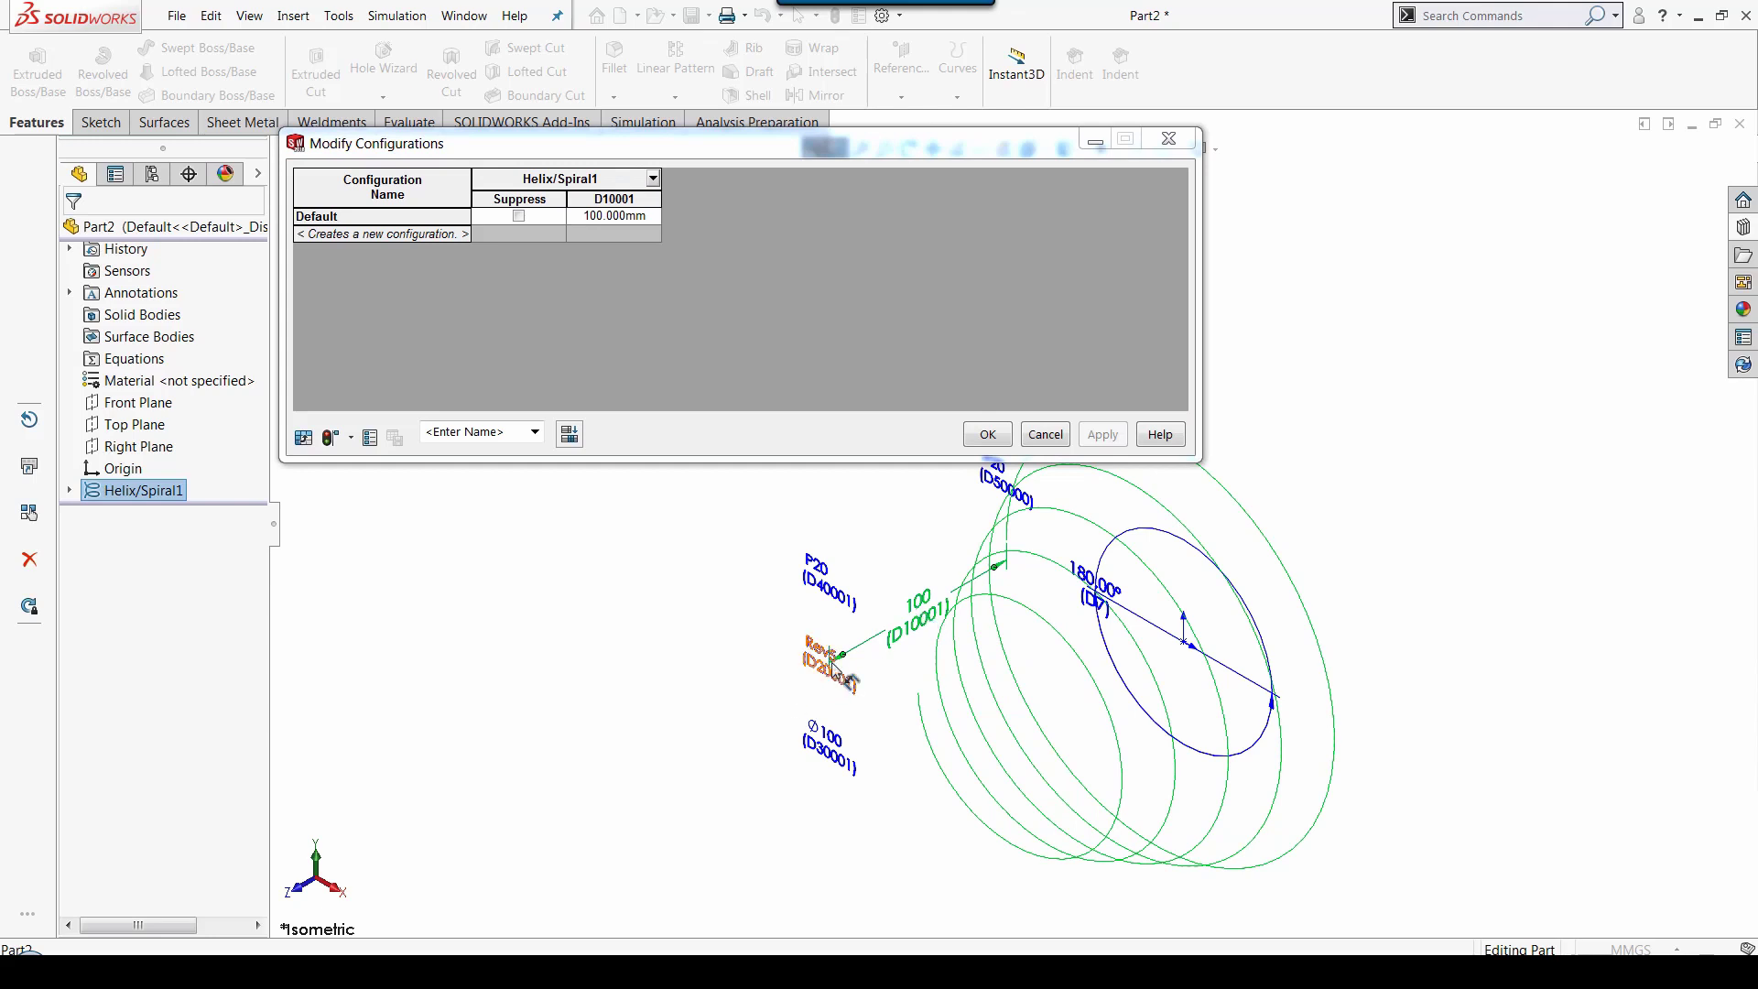
click(836, 767)
double_click(836, 767)
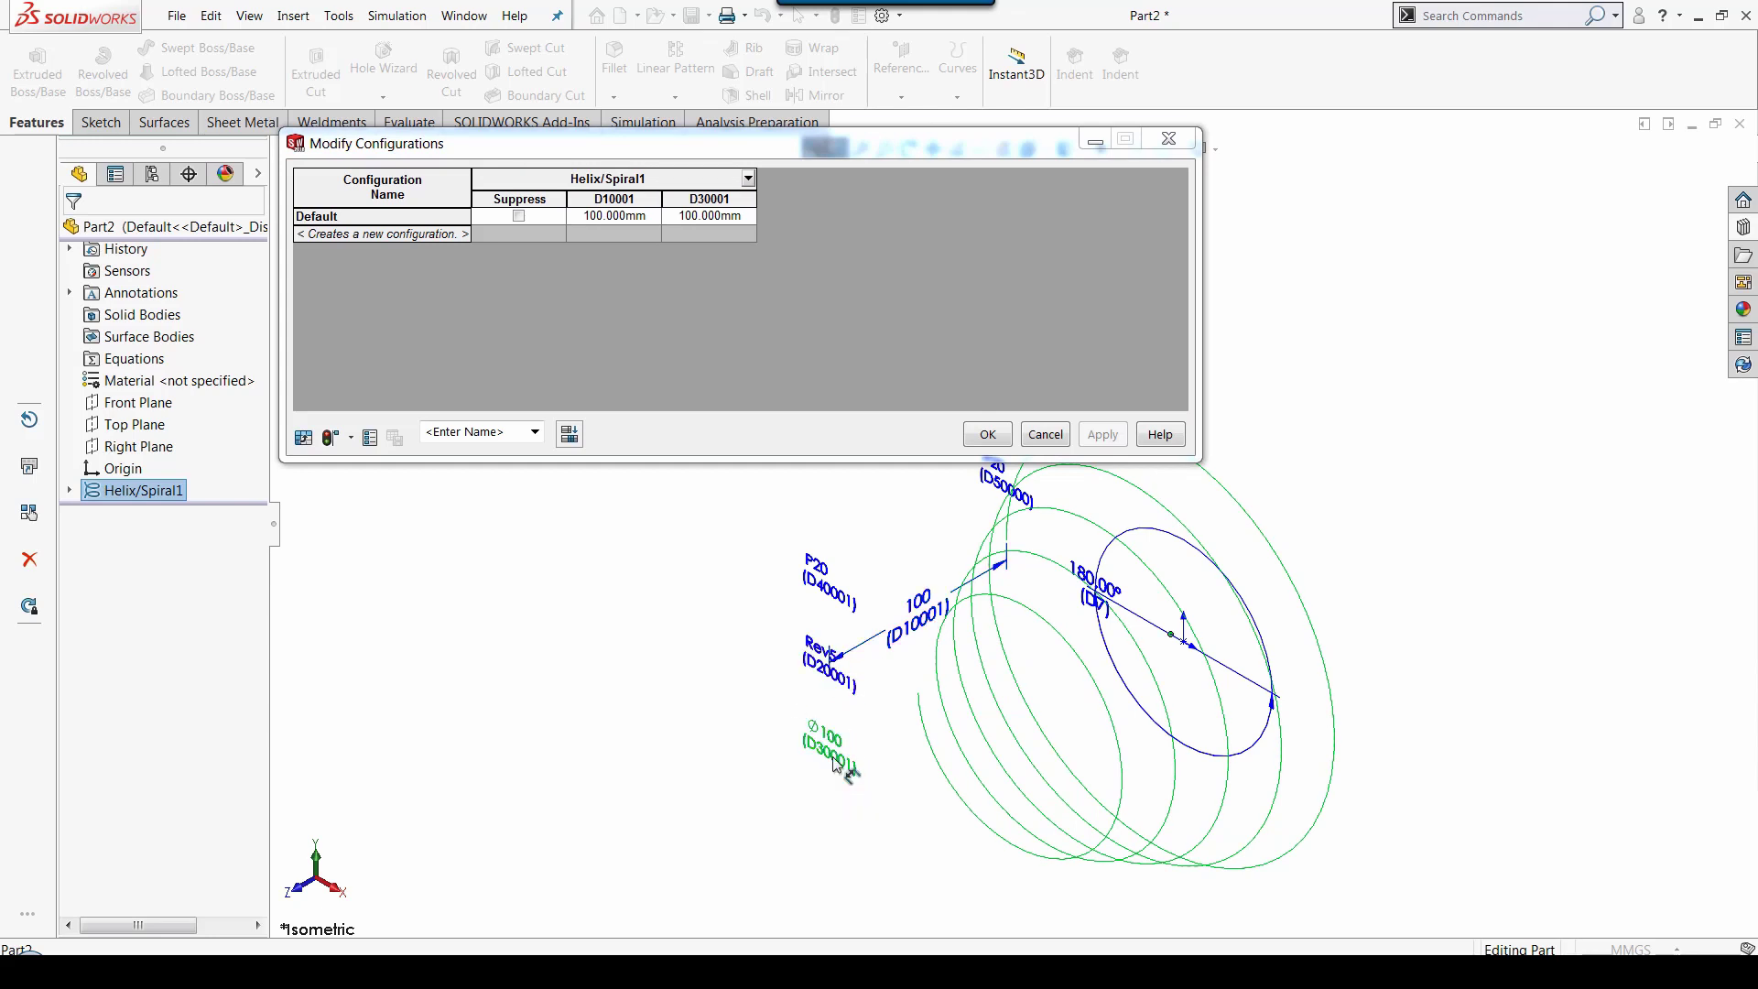
double_click(810, 655)
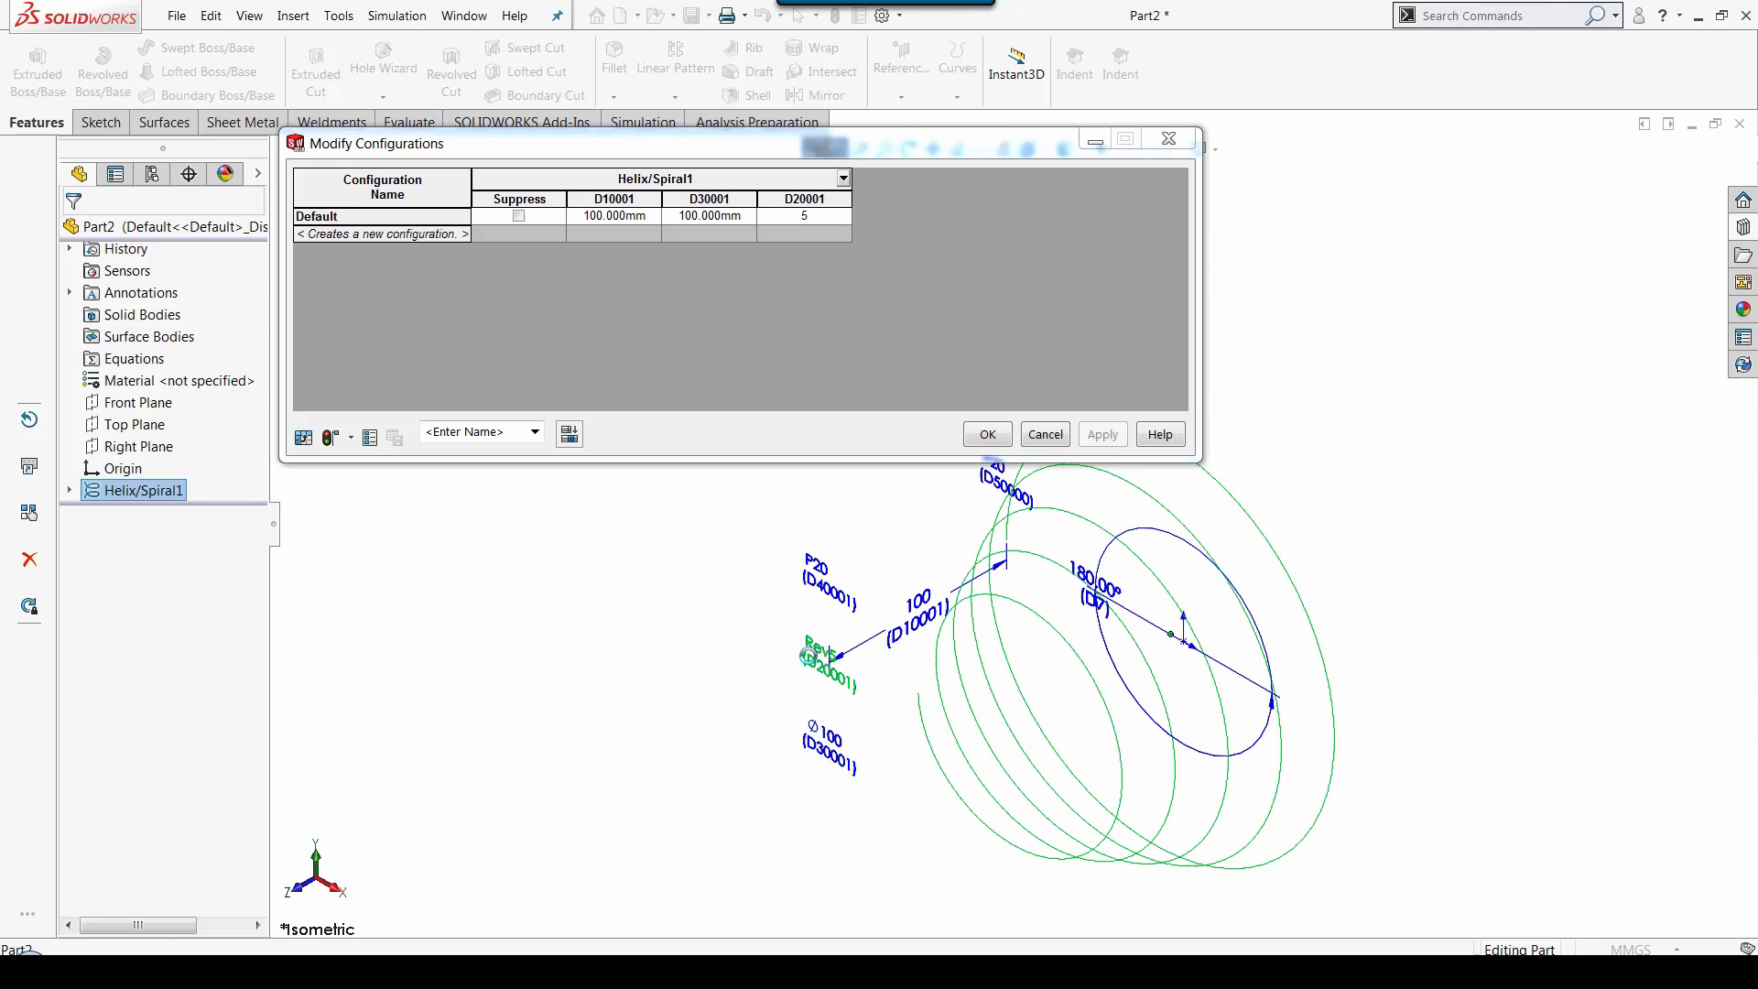
Step: Add Sketch1's Ø200 diameter dimension to the configuration table
scroll(1117, 611, up, 1)
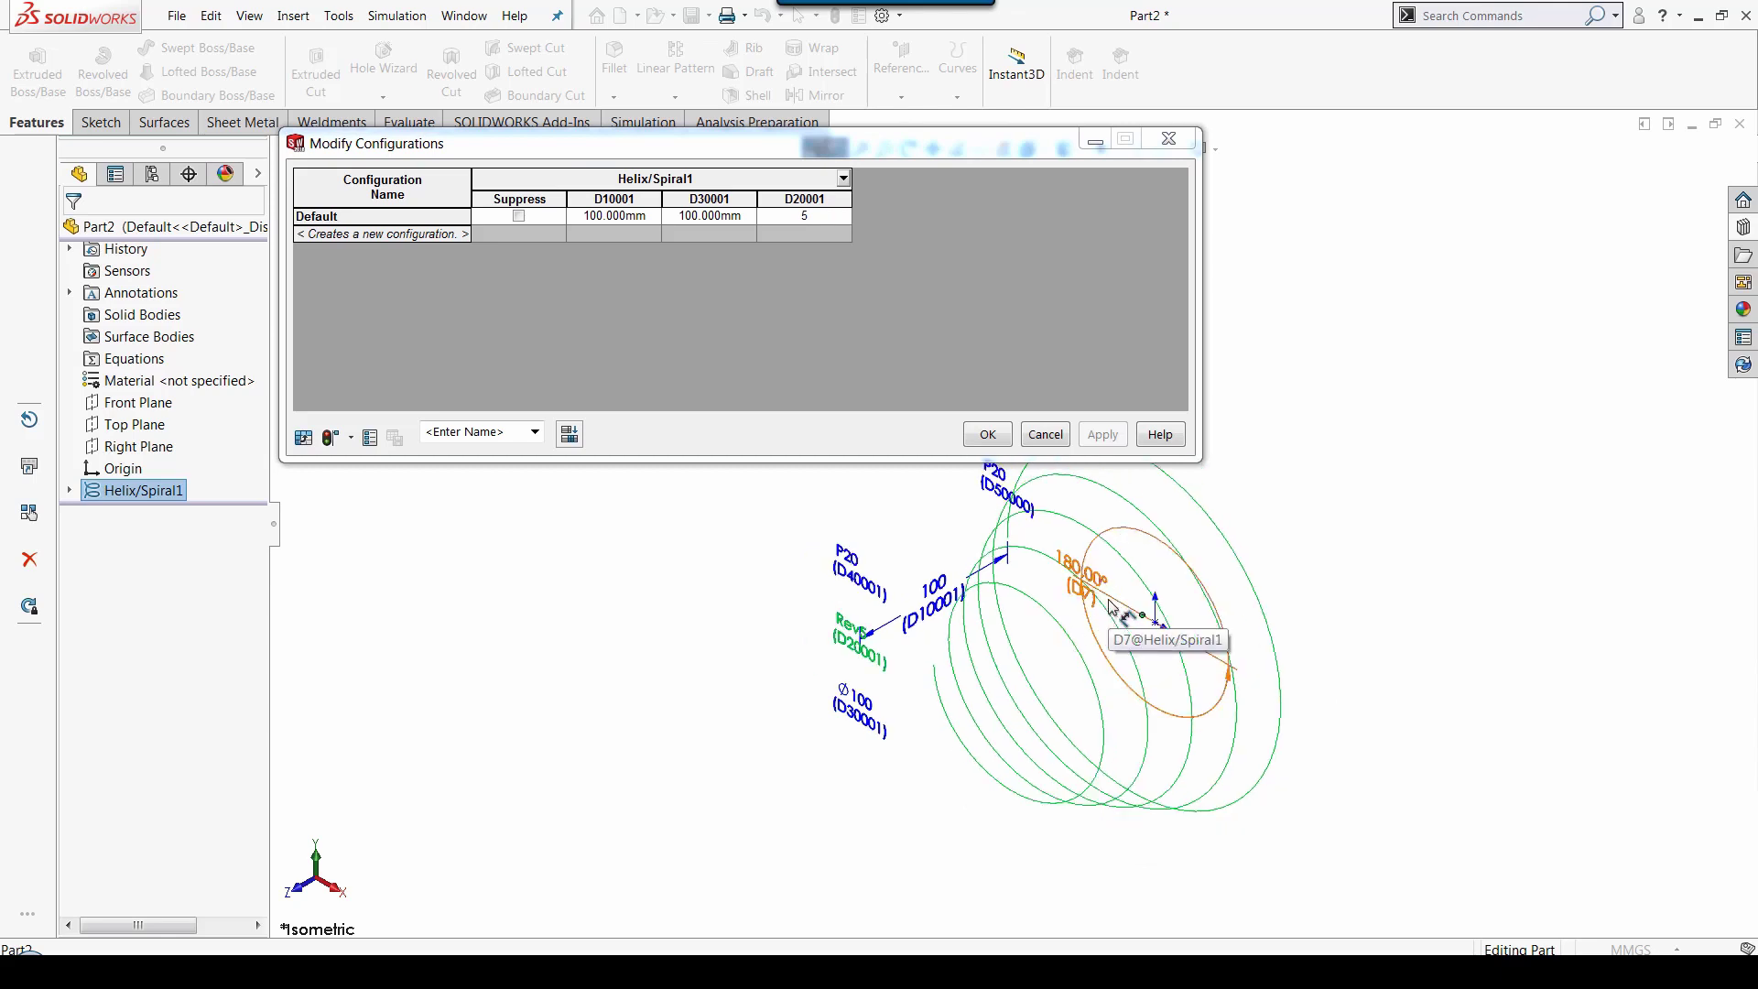
click(70, 492)
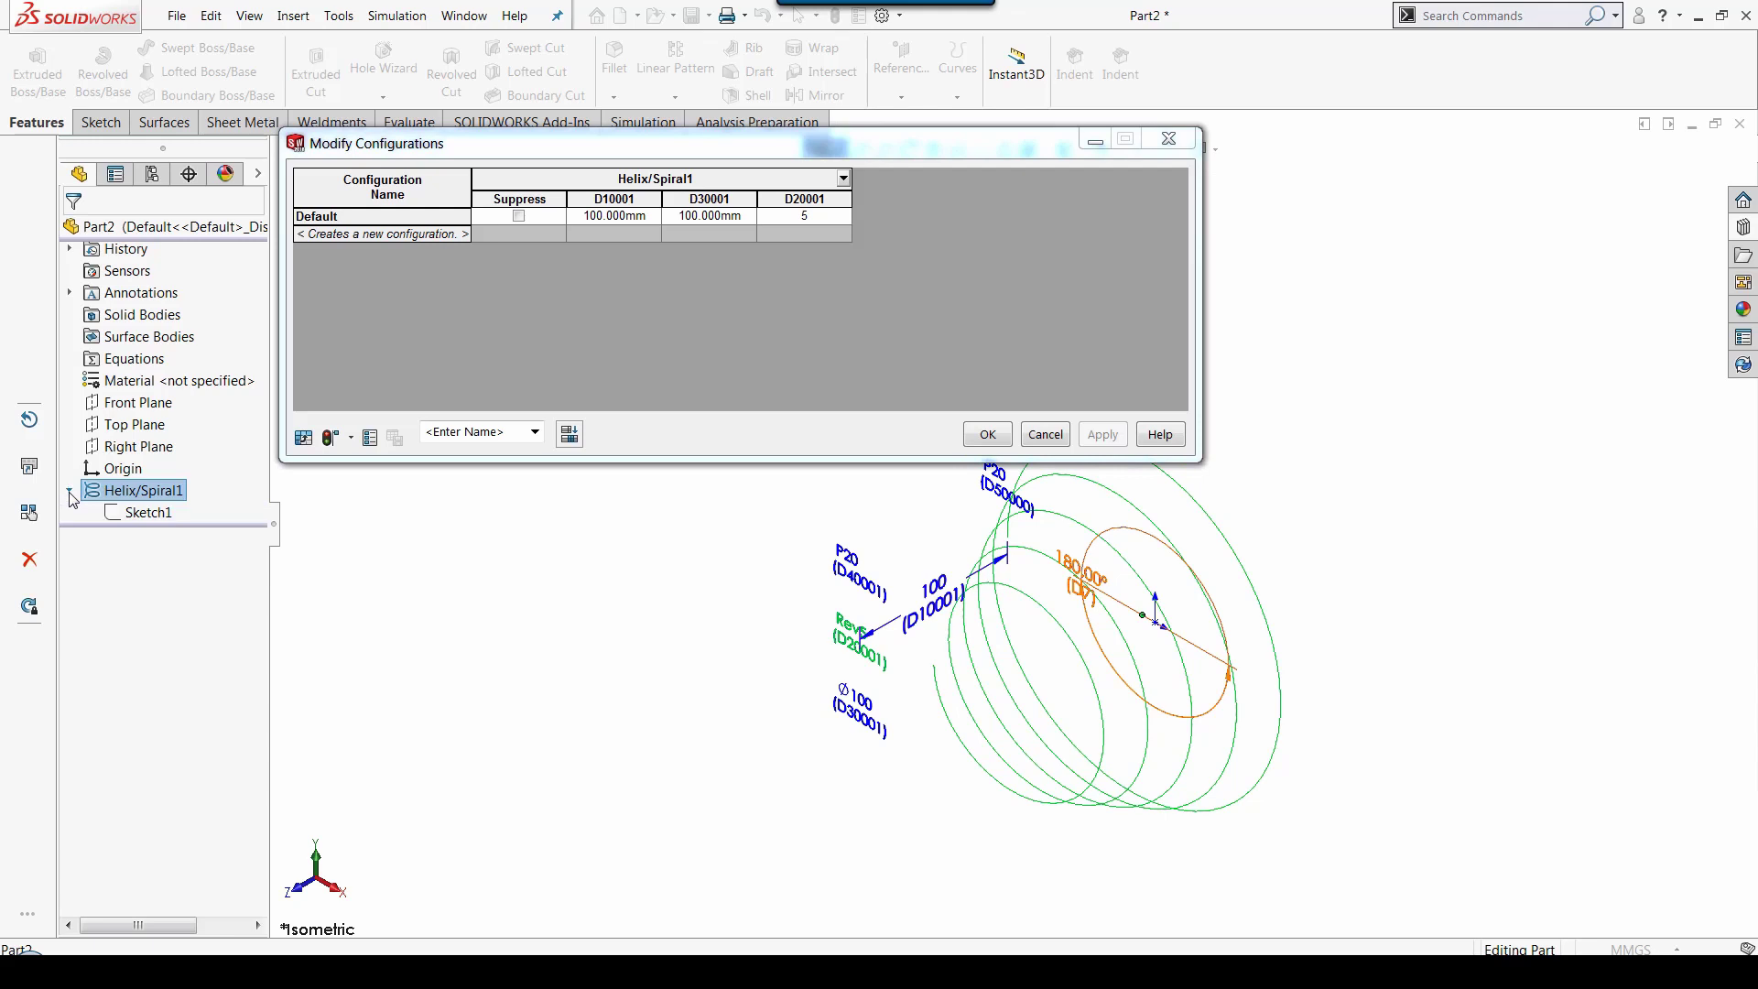
click(114, 515)
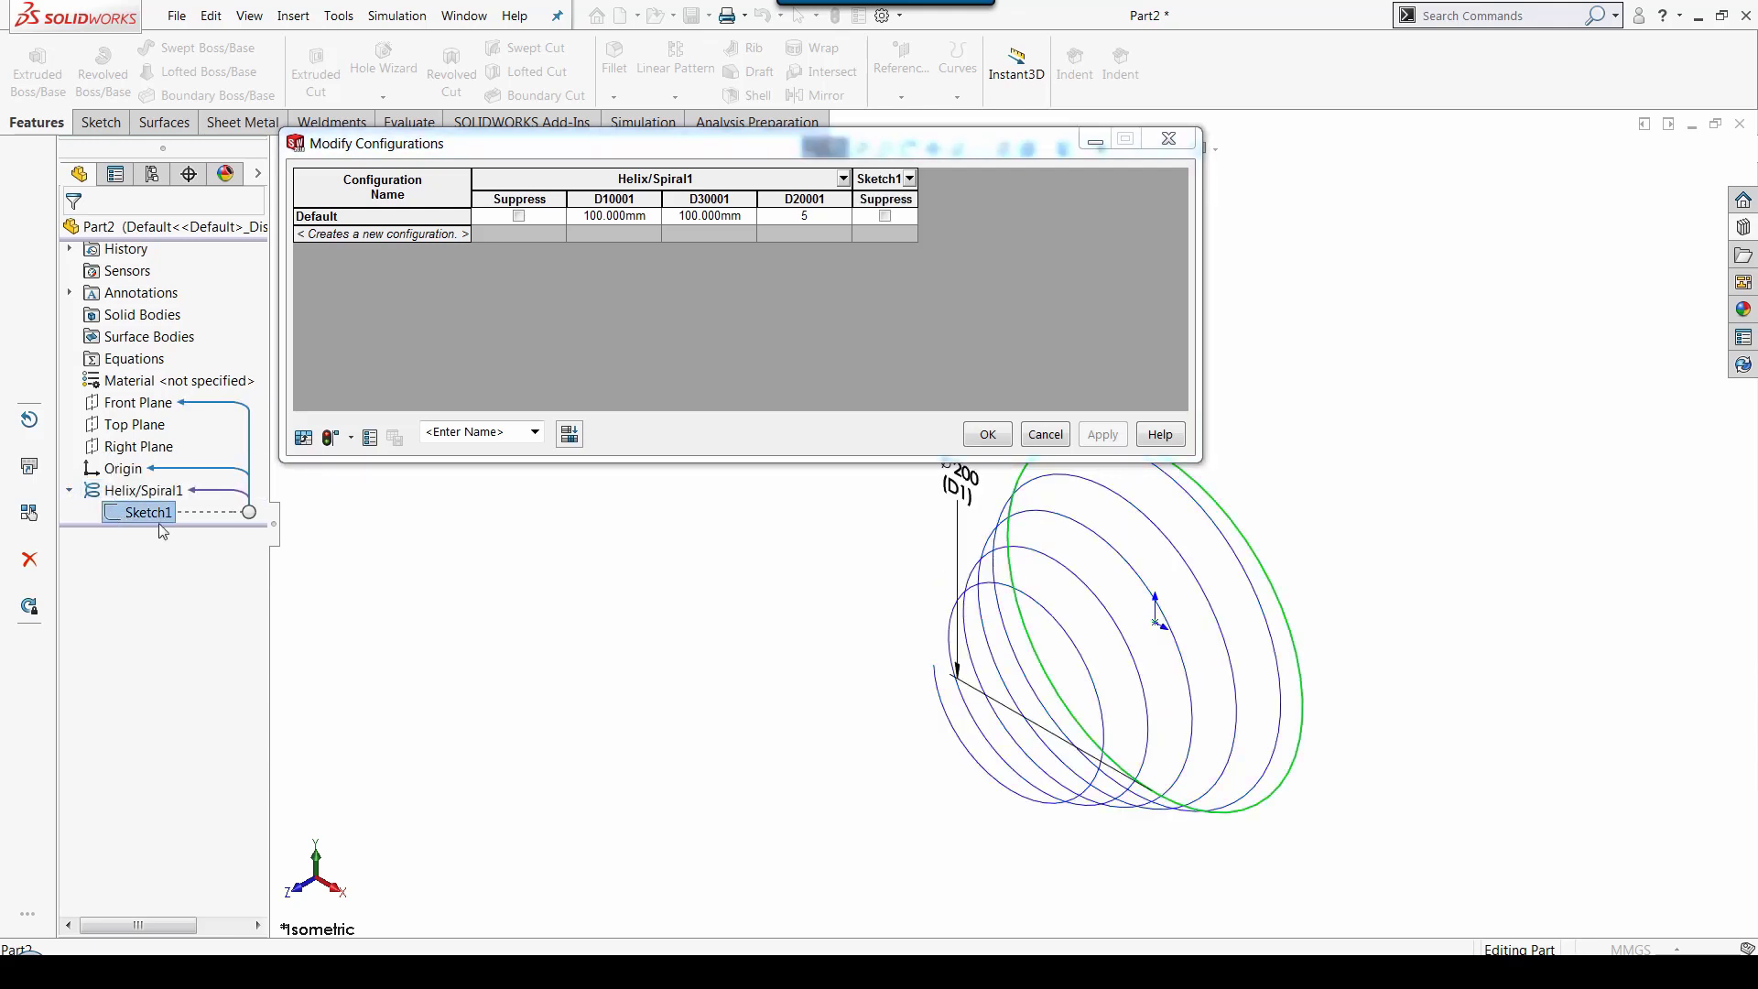
scroll(1002, 506, up, 3)
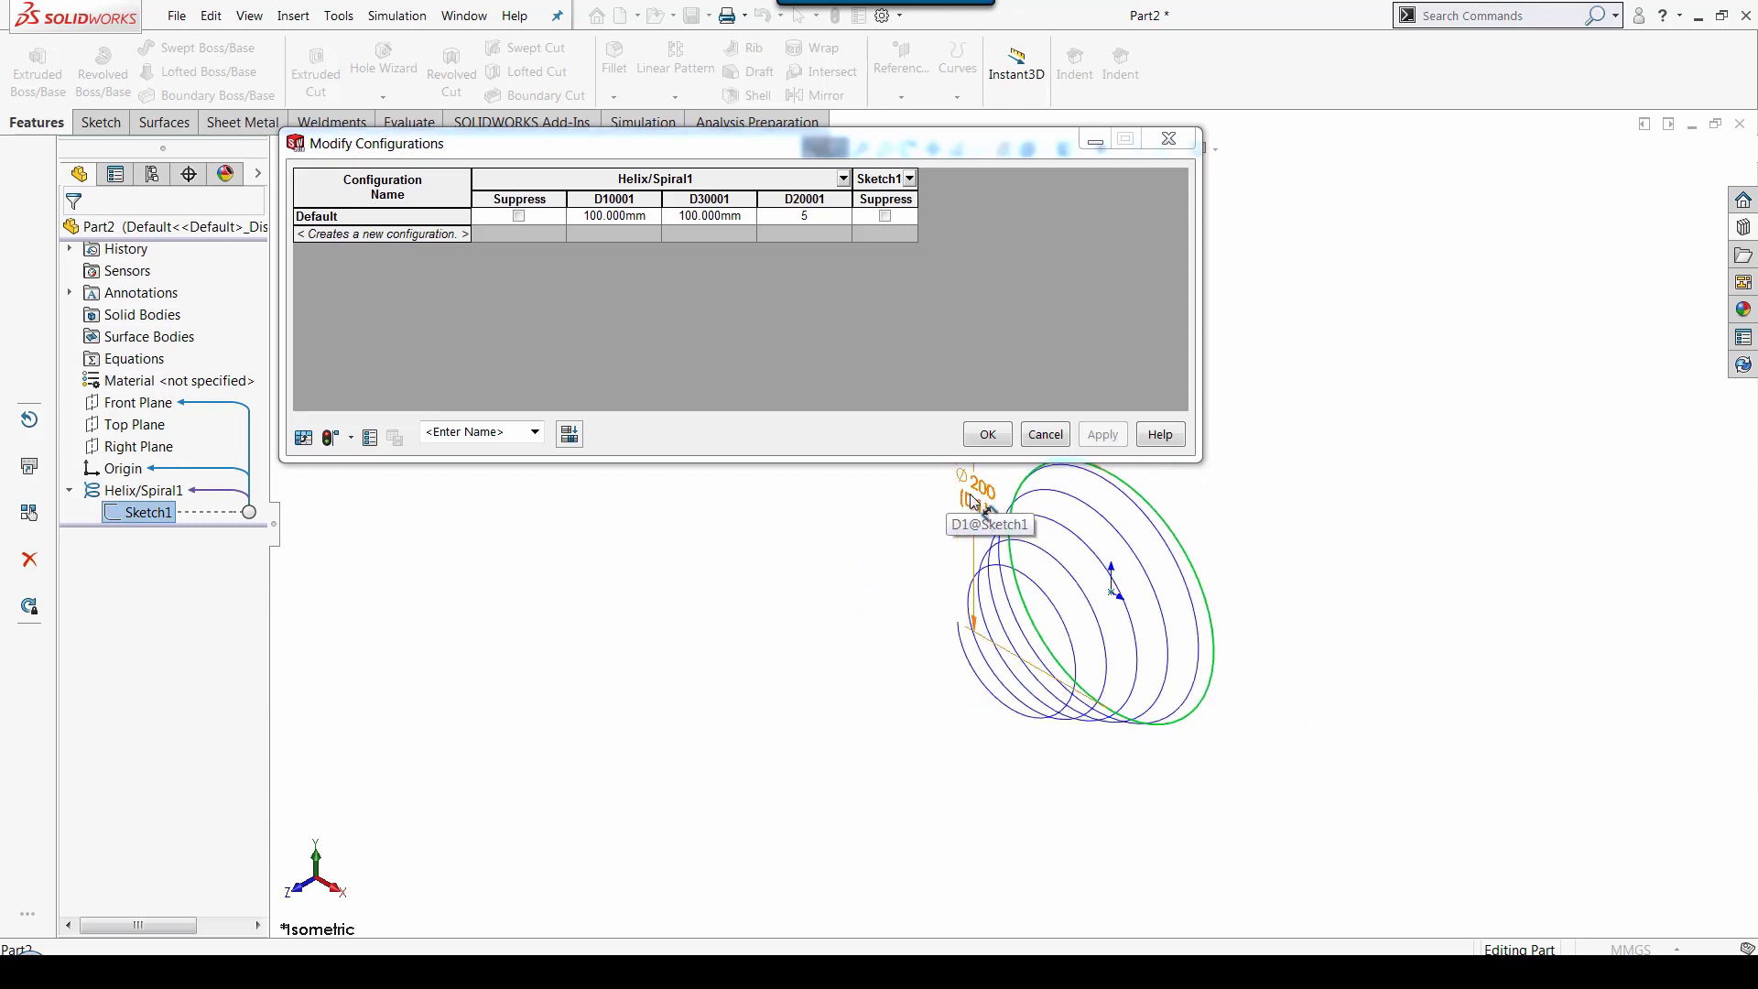
double_click(1000, 504)
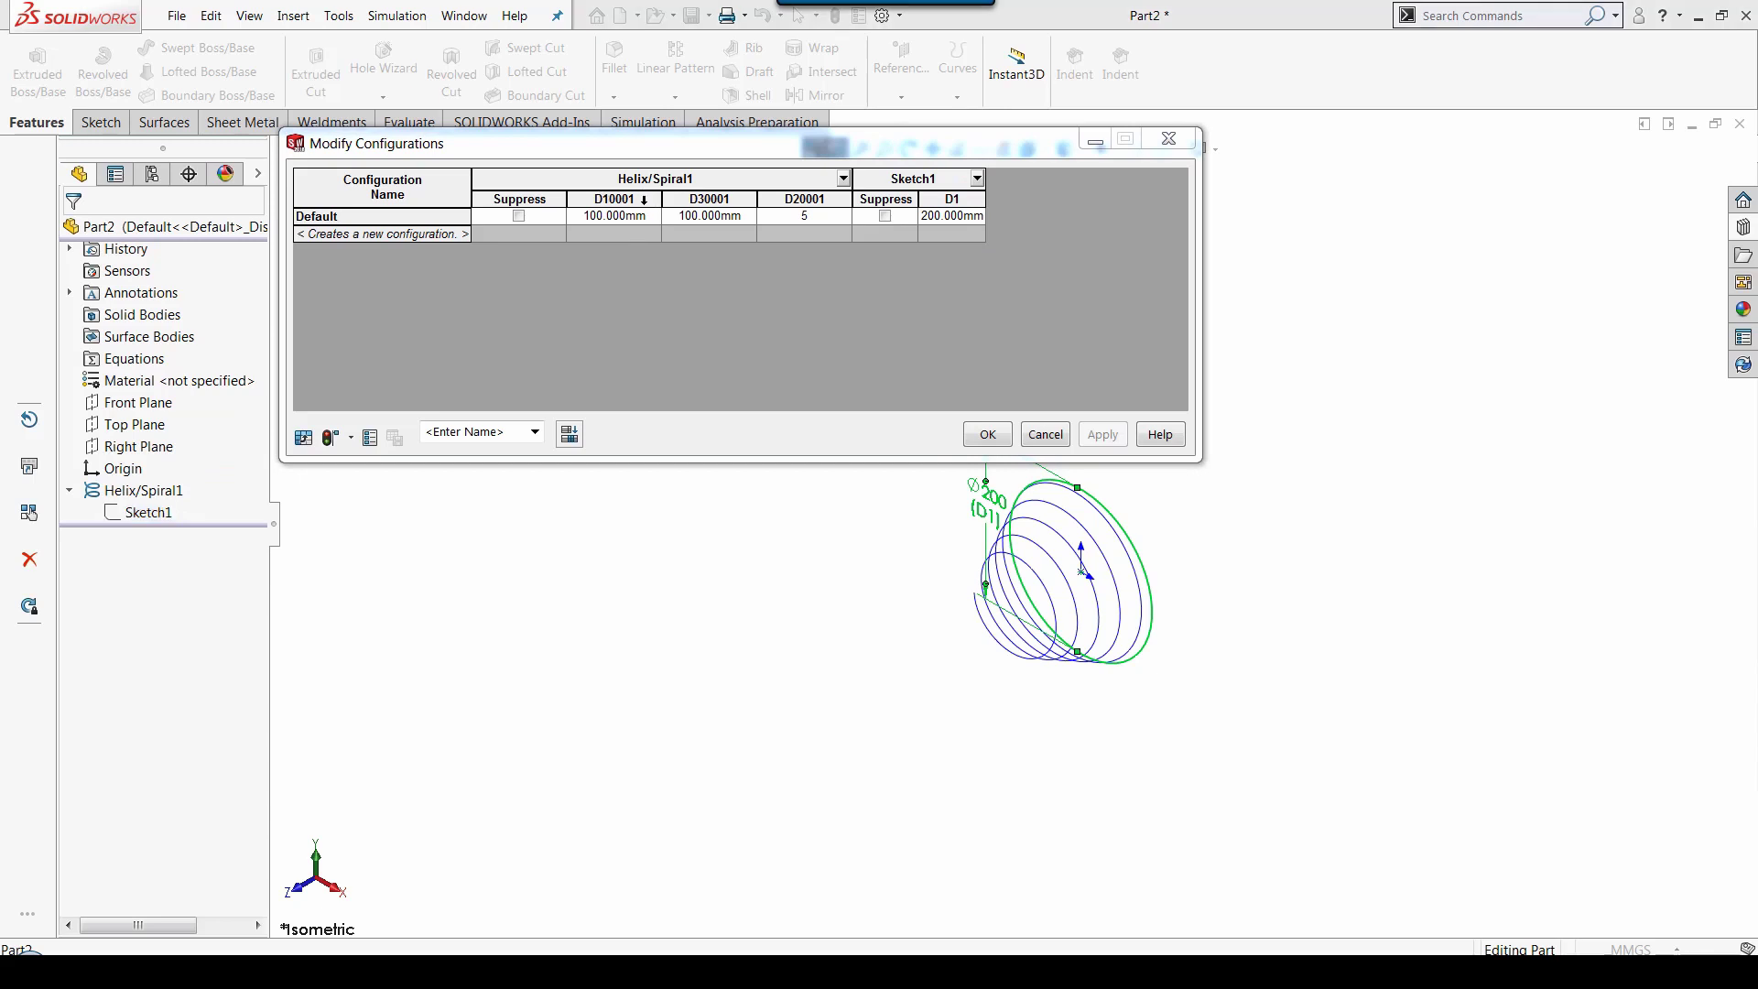
click(643, 199)
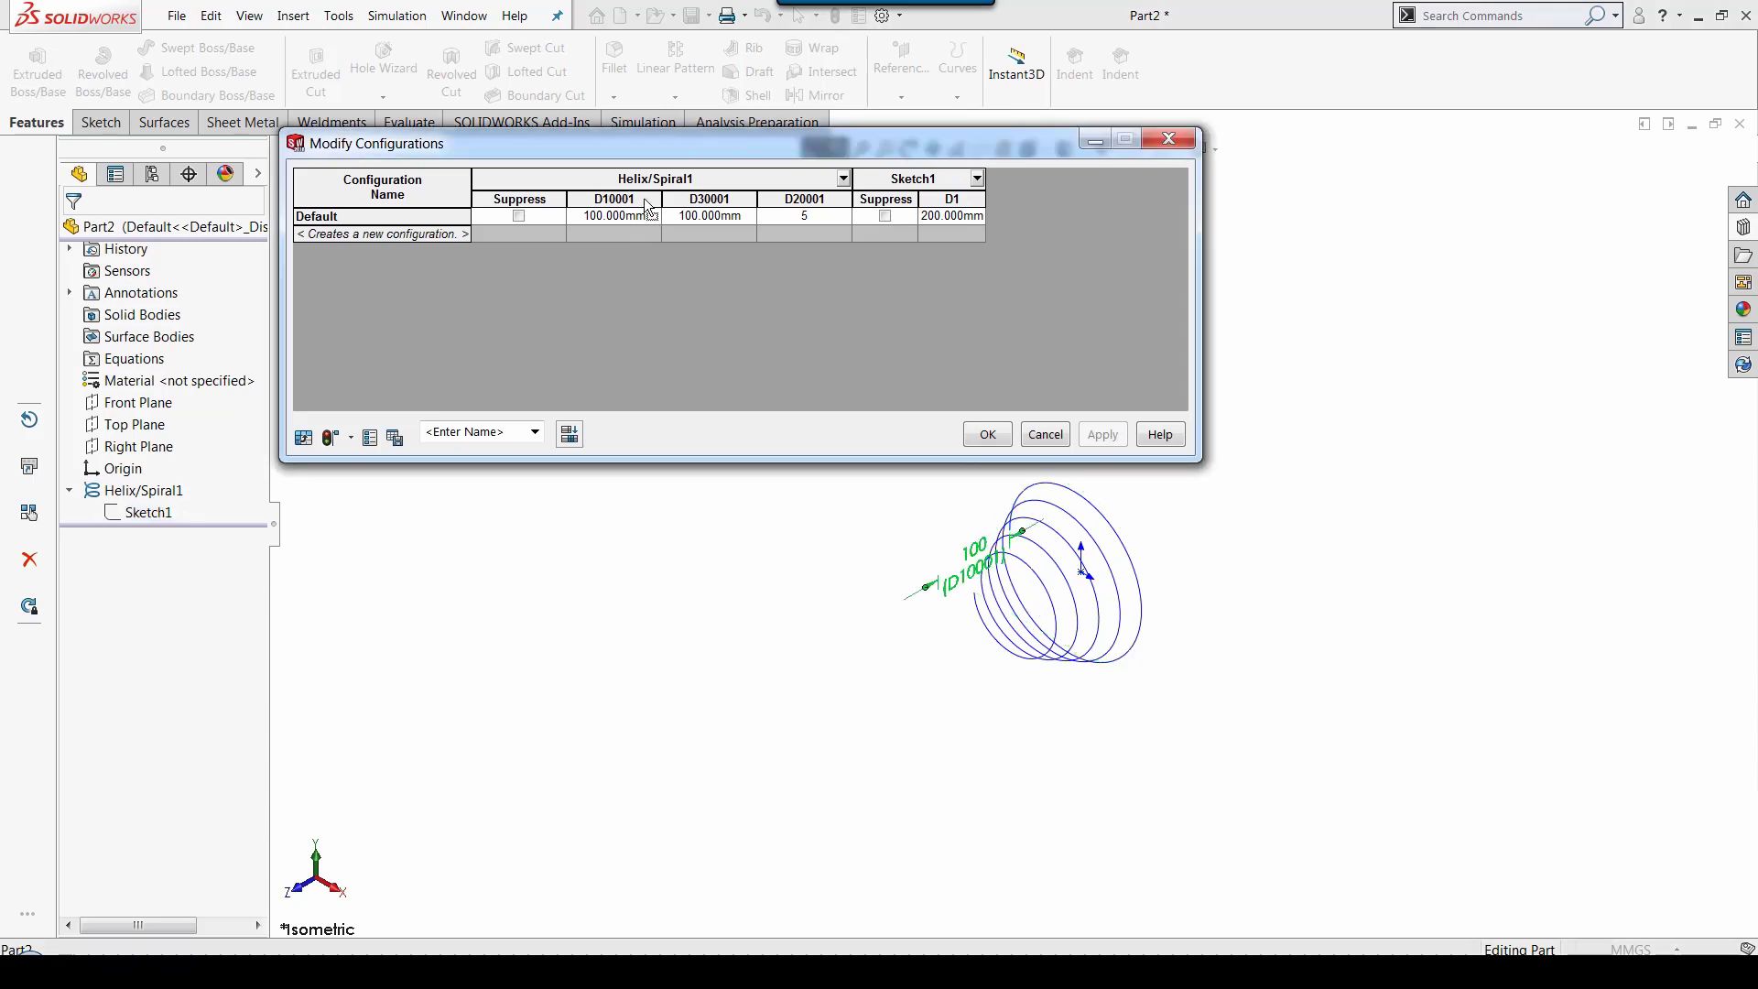
Step: Rename the dimension columns to Height, end diam, revolutions and start dia
double_click(644, 199)
text(Height)
double_click(721, 199)
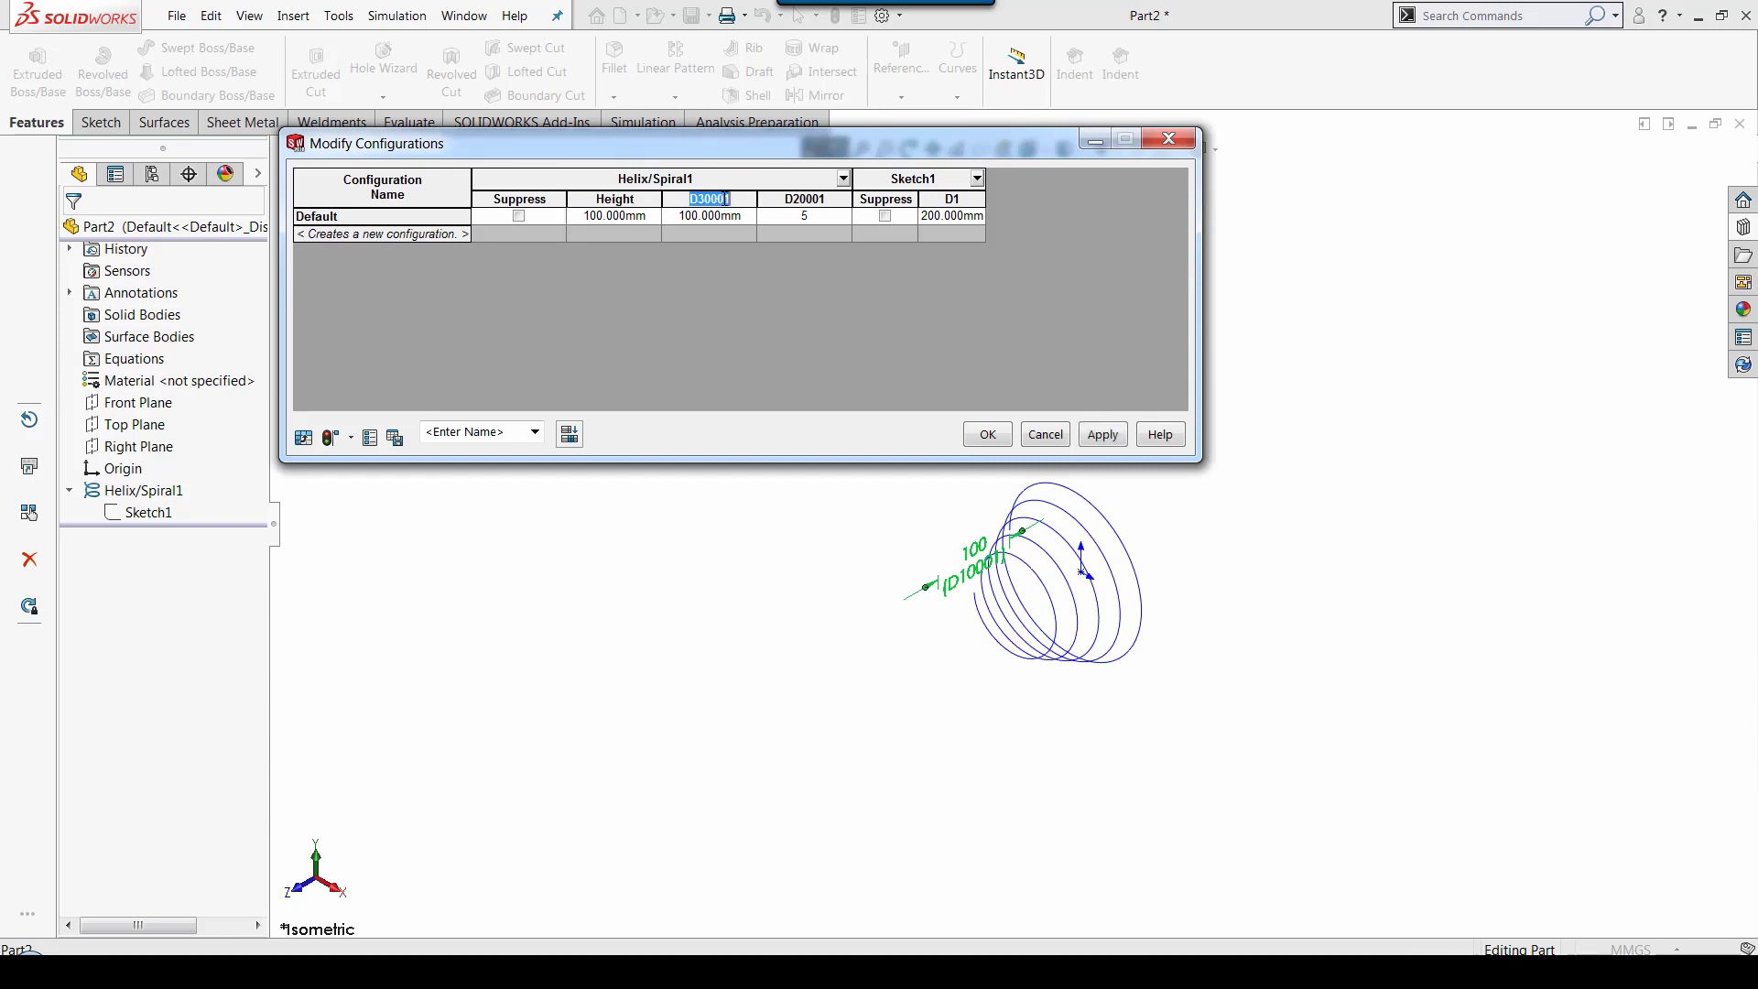
text(end diam)
double_click(805, 199)
text(re)
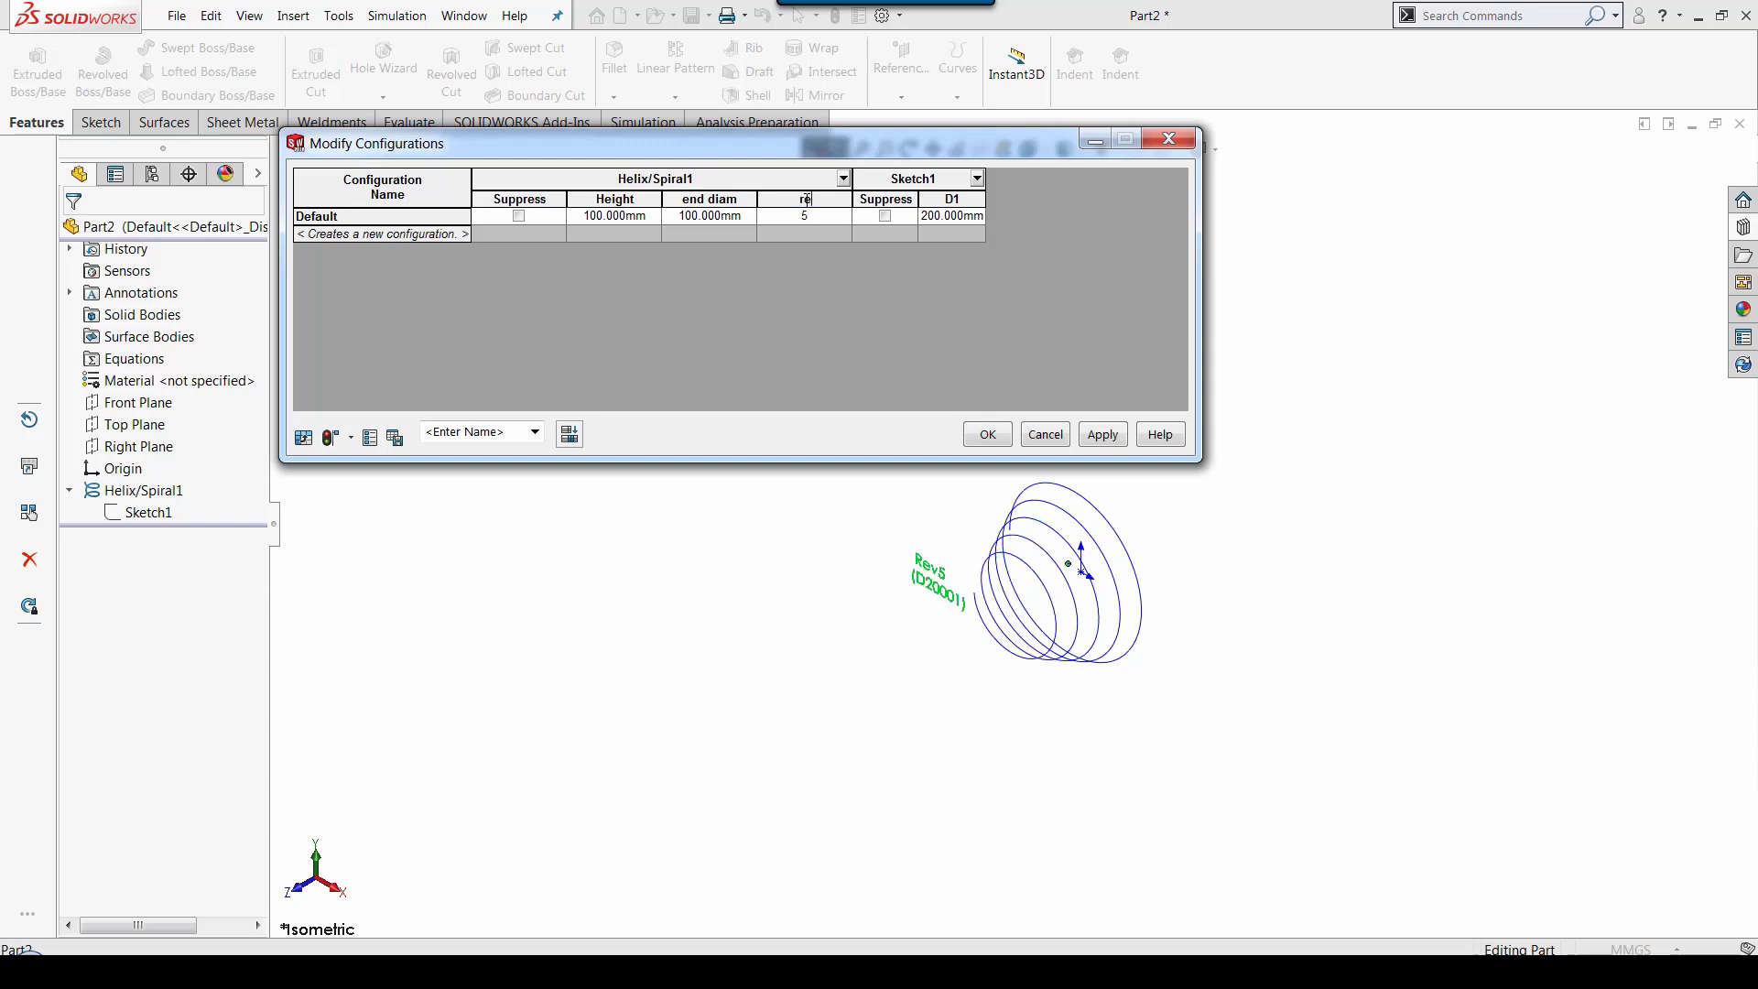
text(volutions)
double_click(952, 199)
text(start diam)
key(Return)
Step: Add configuration 'new' with Height 150, end diam 50, 3 revolutions, start diam 150
click(387, 234)
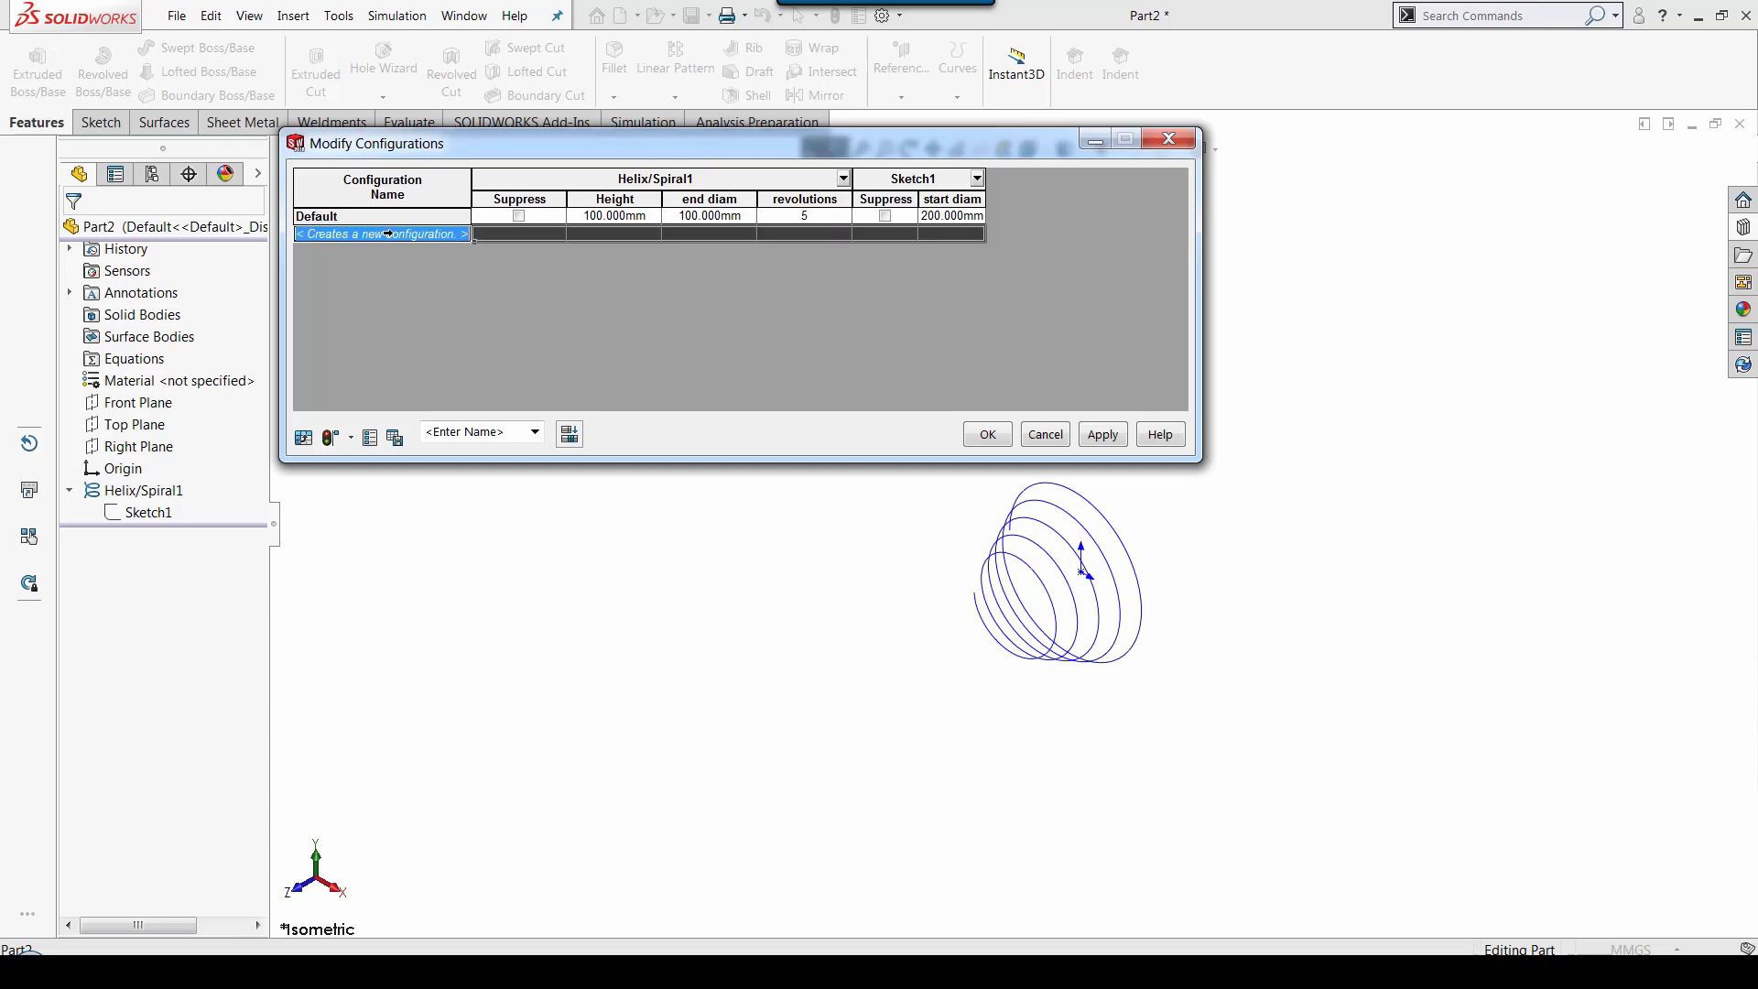
text(new)
key(Return)
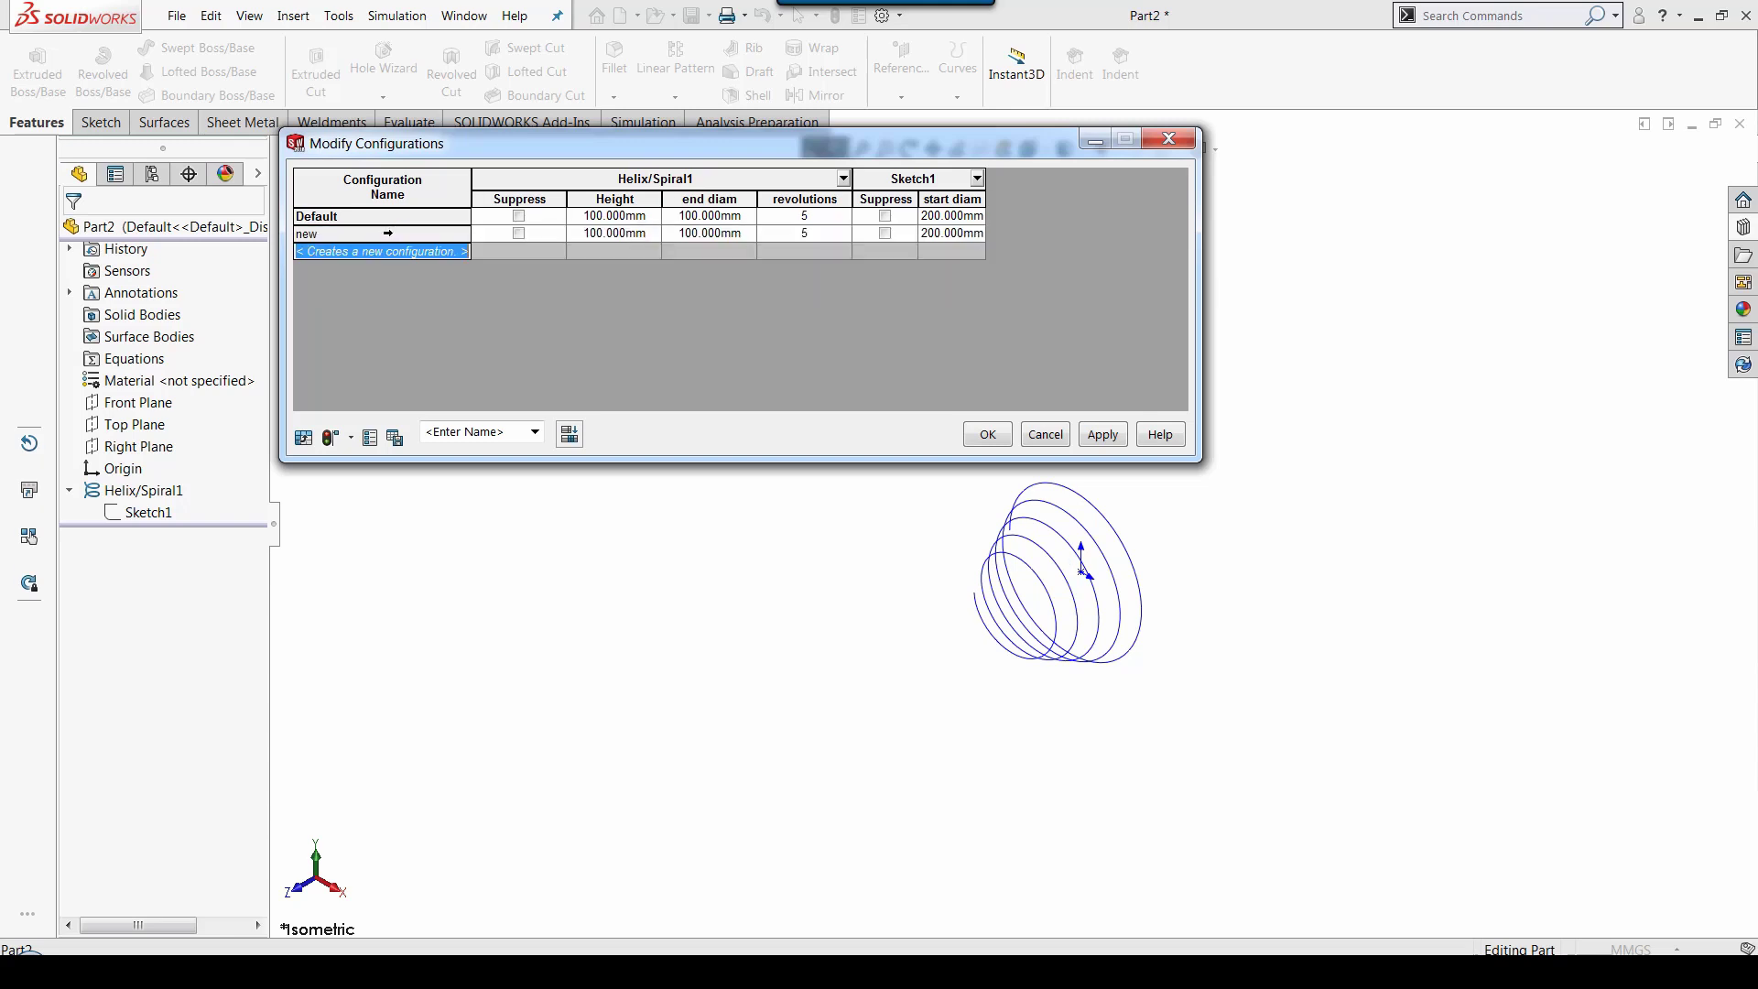
click(603, 235)
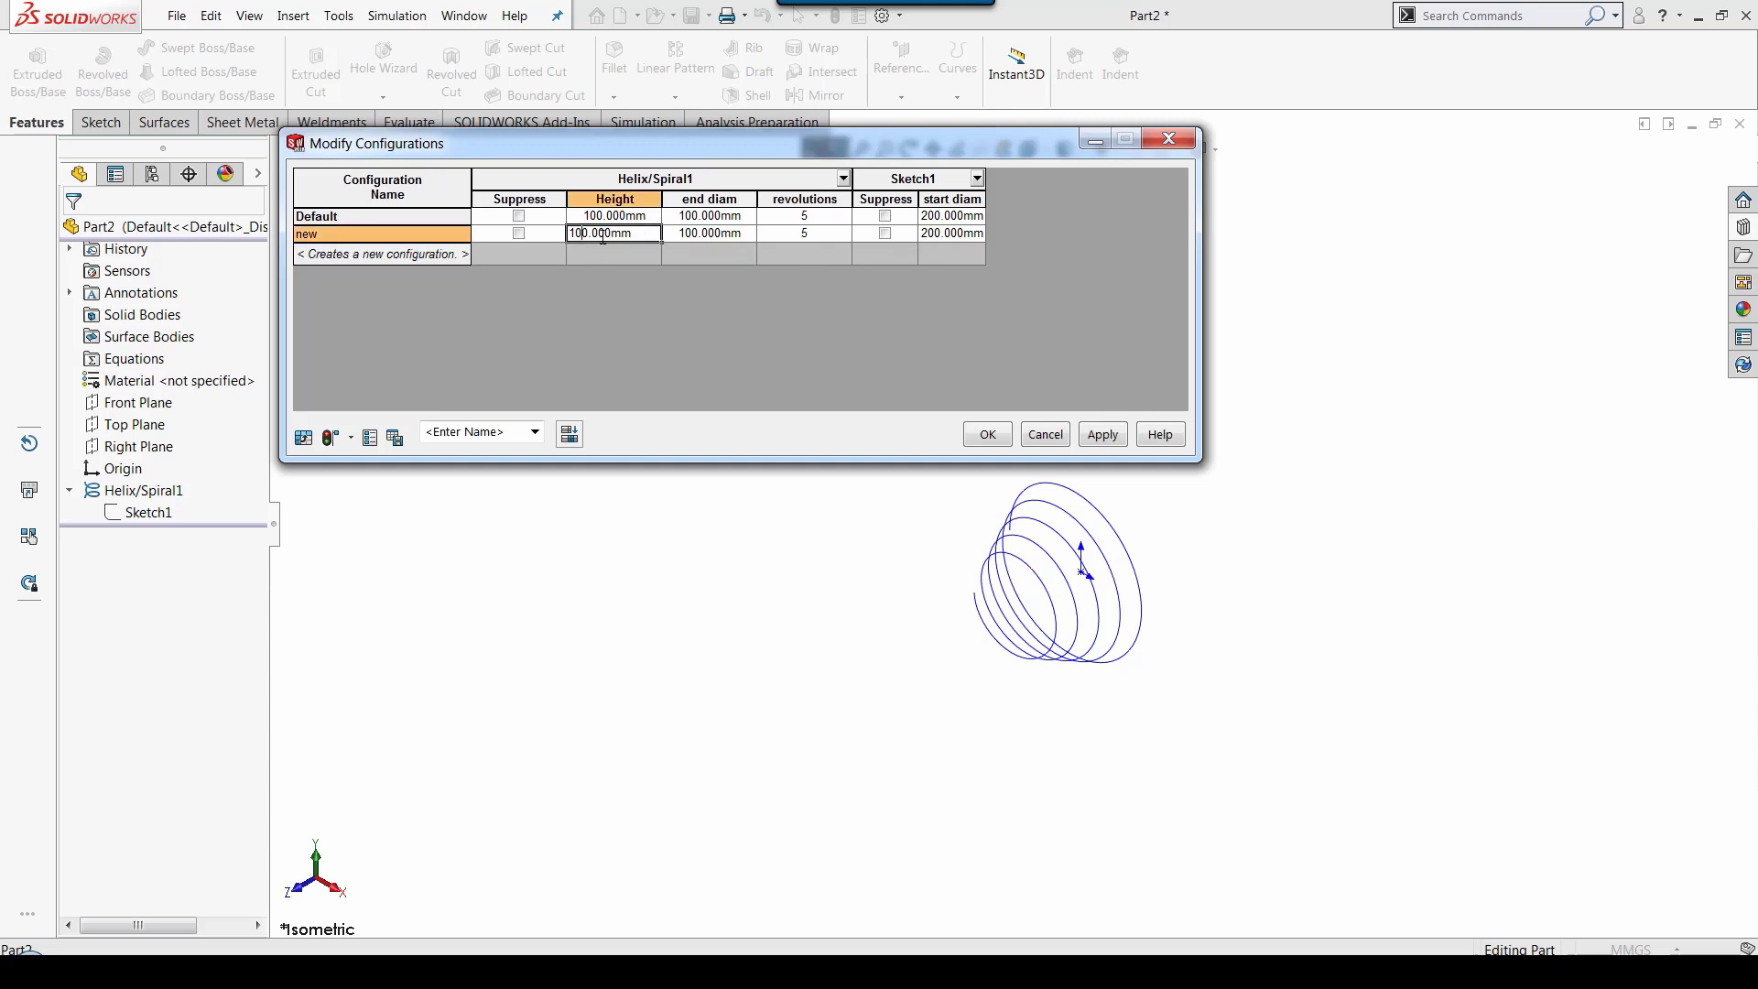
key(Tab)
key(Tab)
key(Tab)
key(Tab)
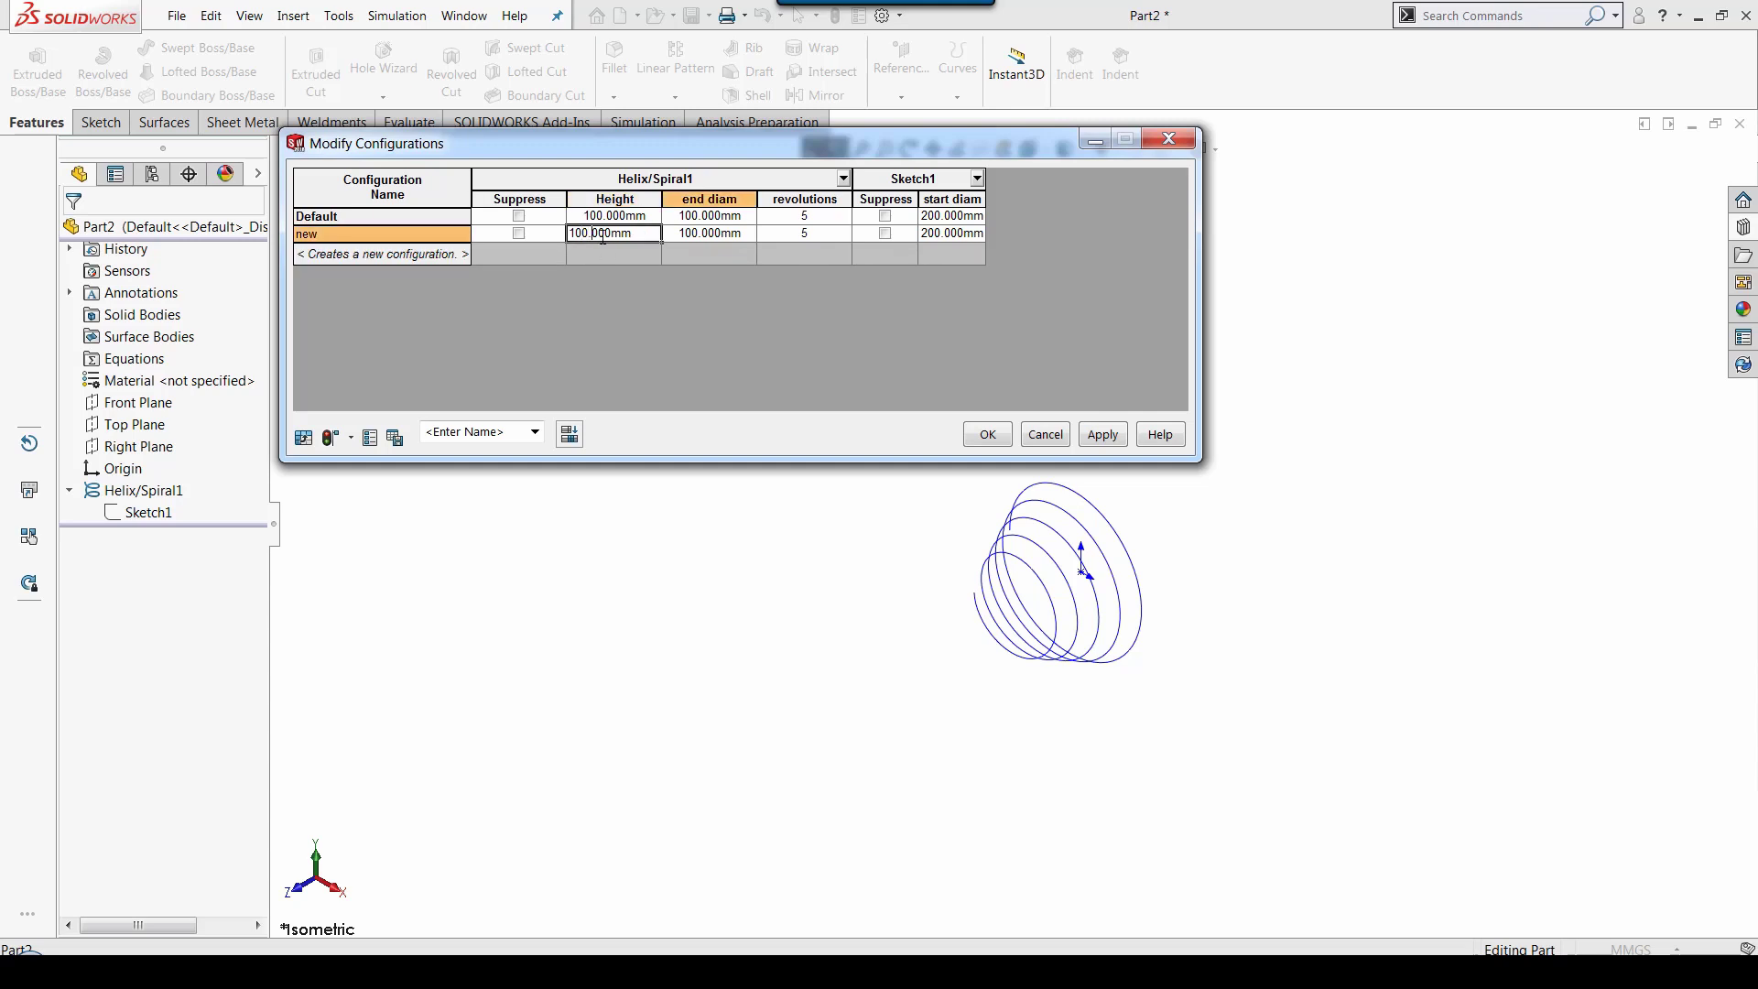
key(shift+Tab)
key(shift+Tab)
key(shift+Tab)
key(shift+Tab)
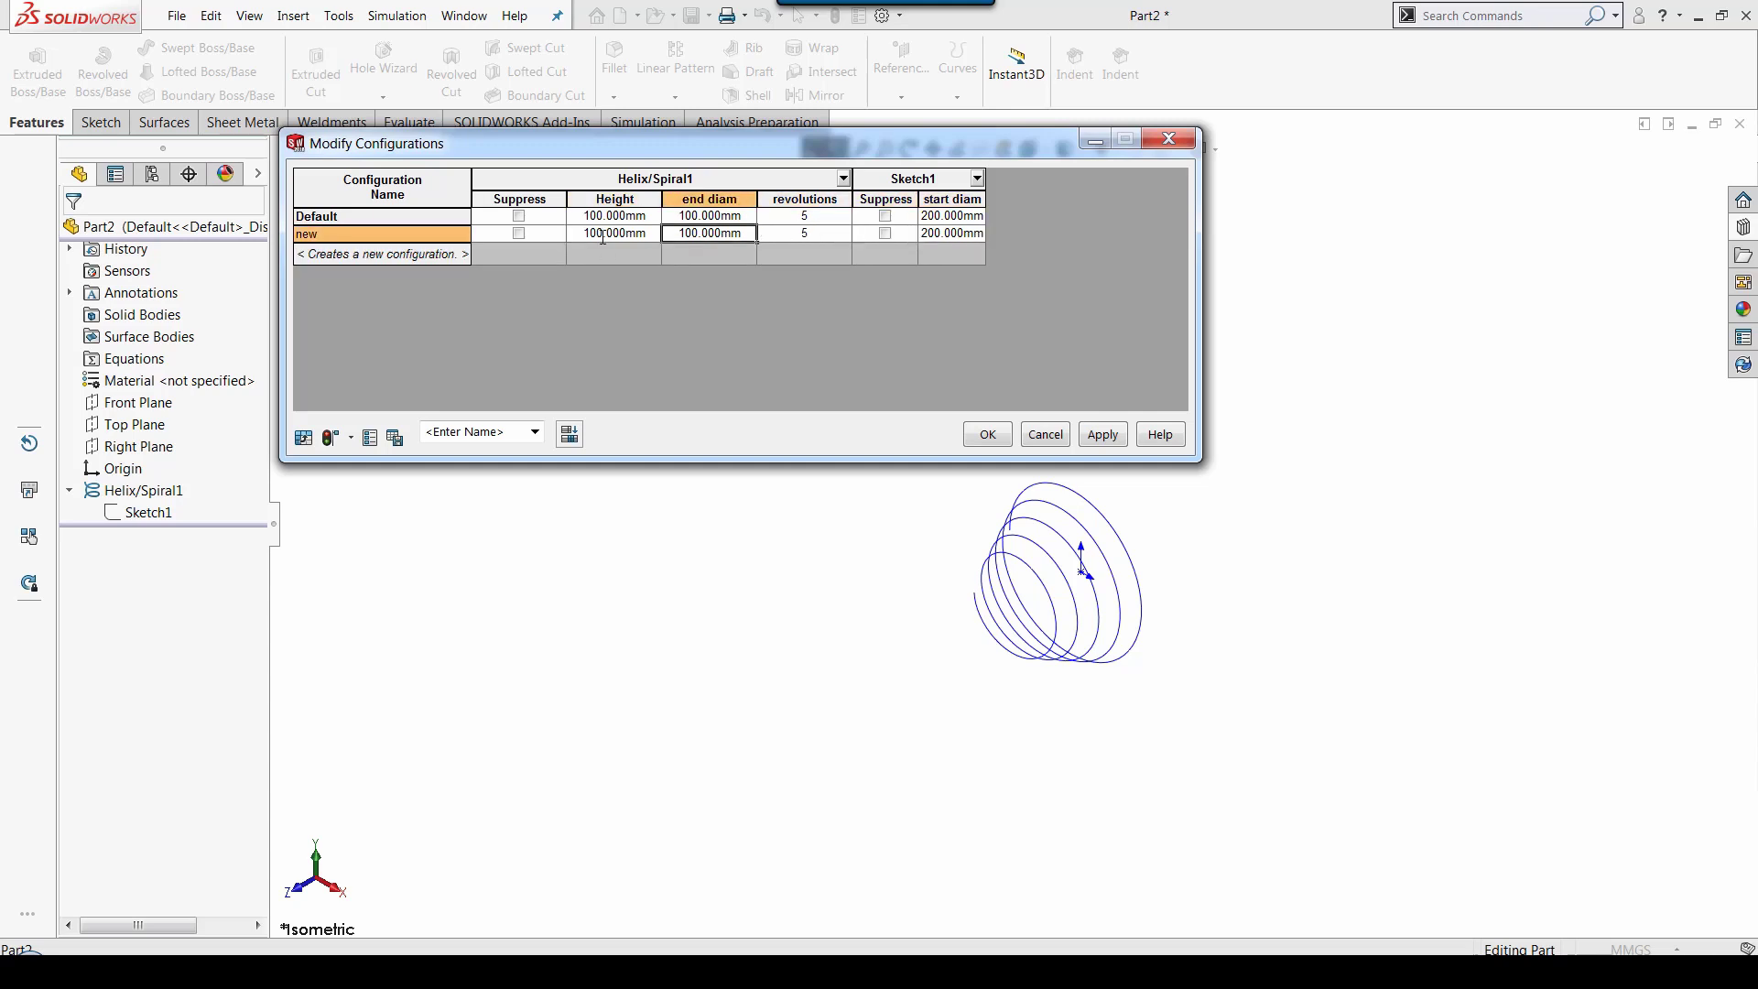
text(150)
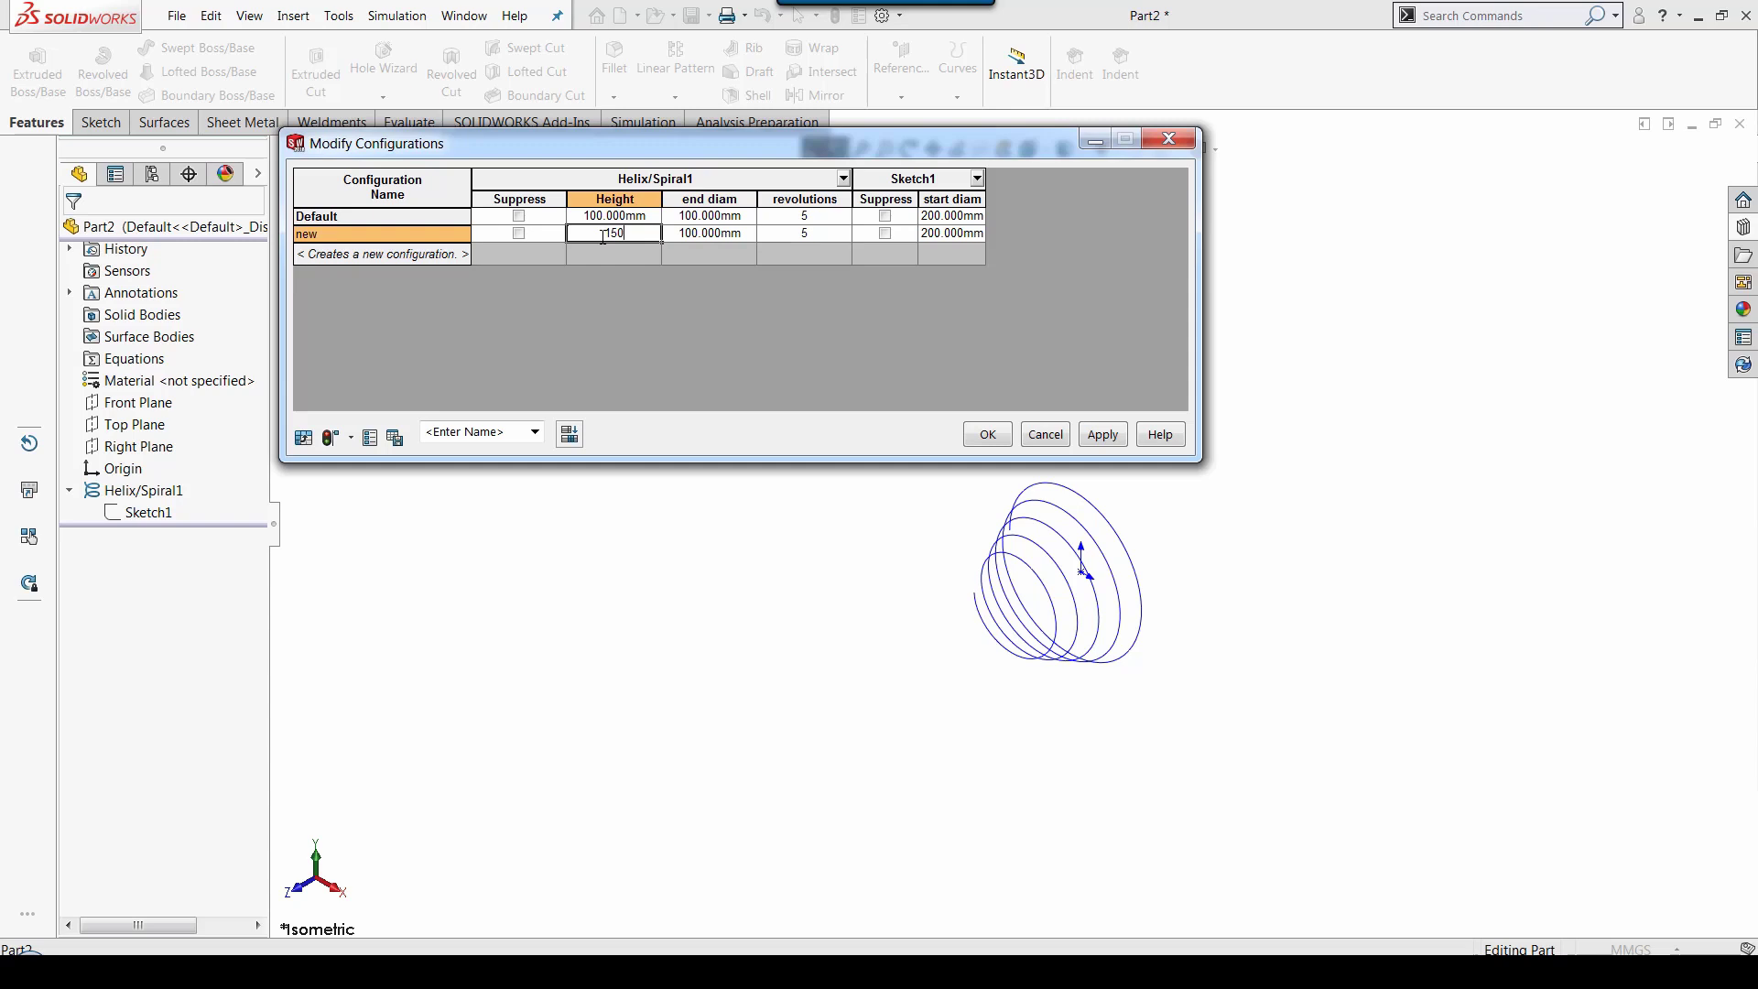
key(Tab)
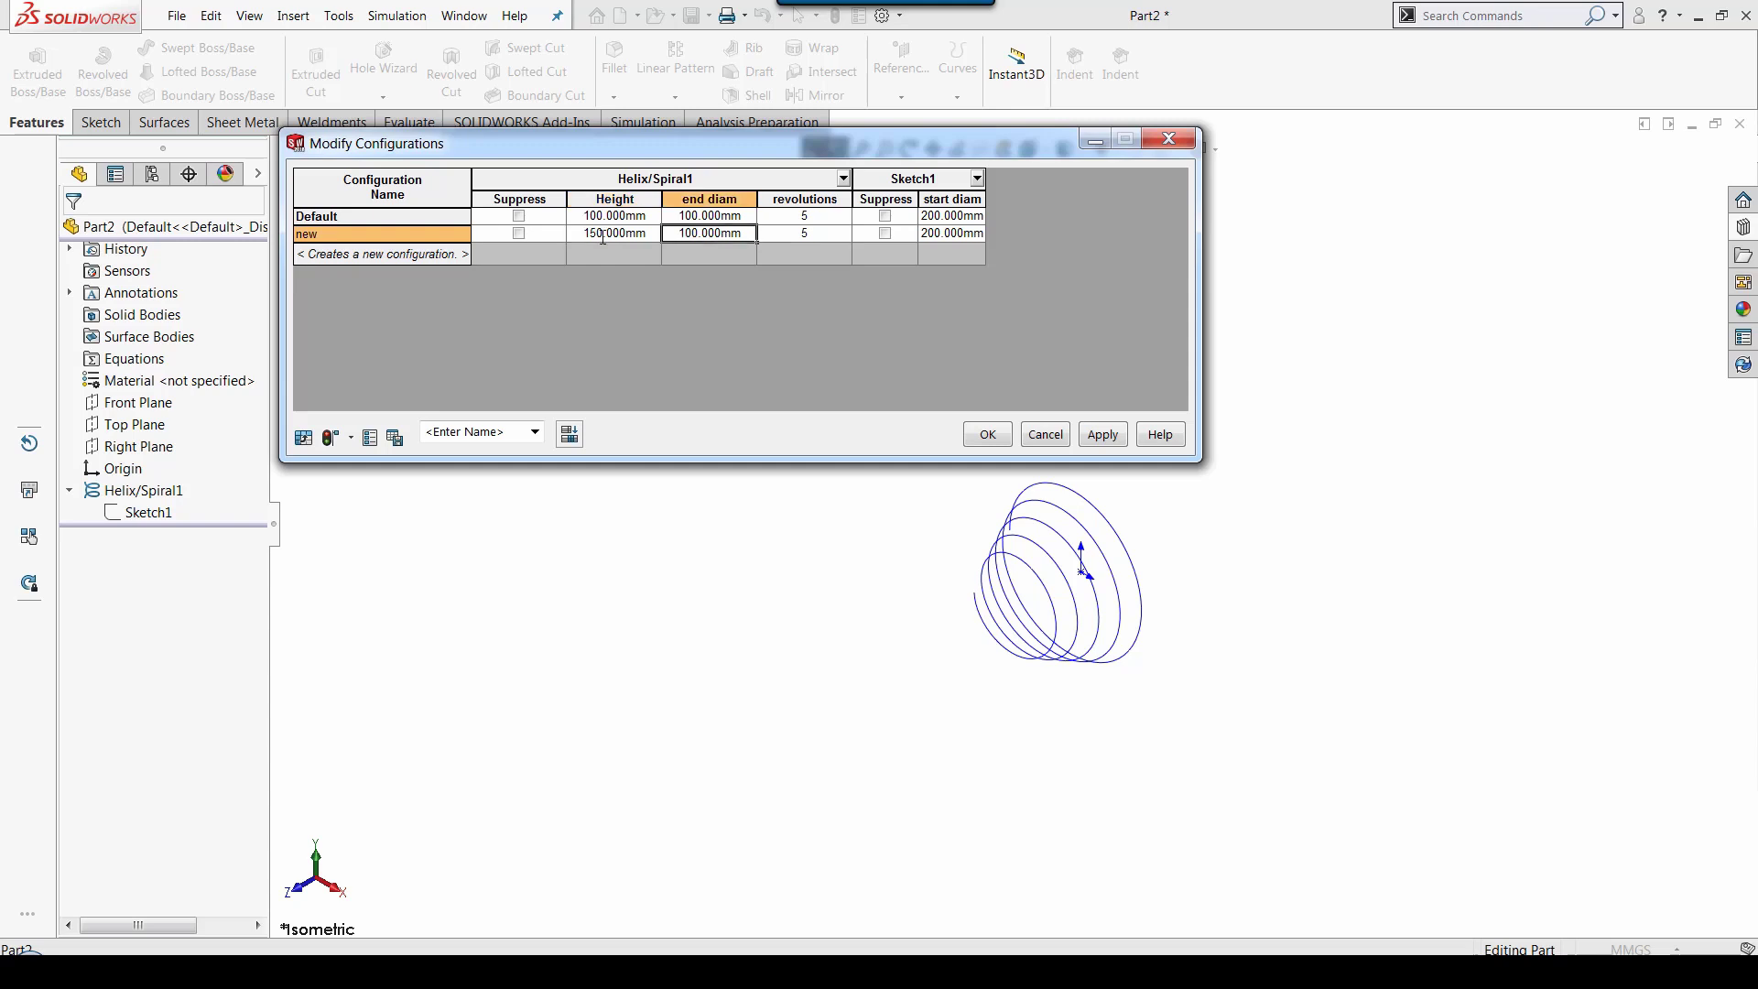
text(50)
key(Tab)
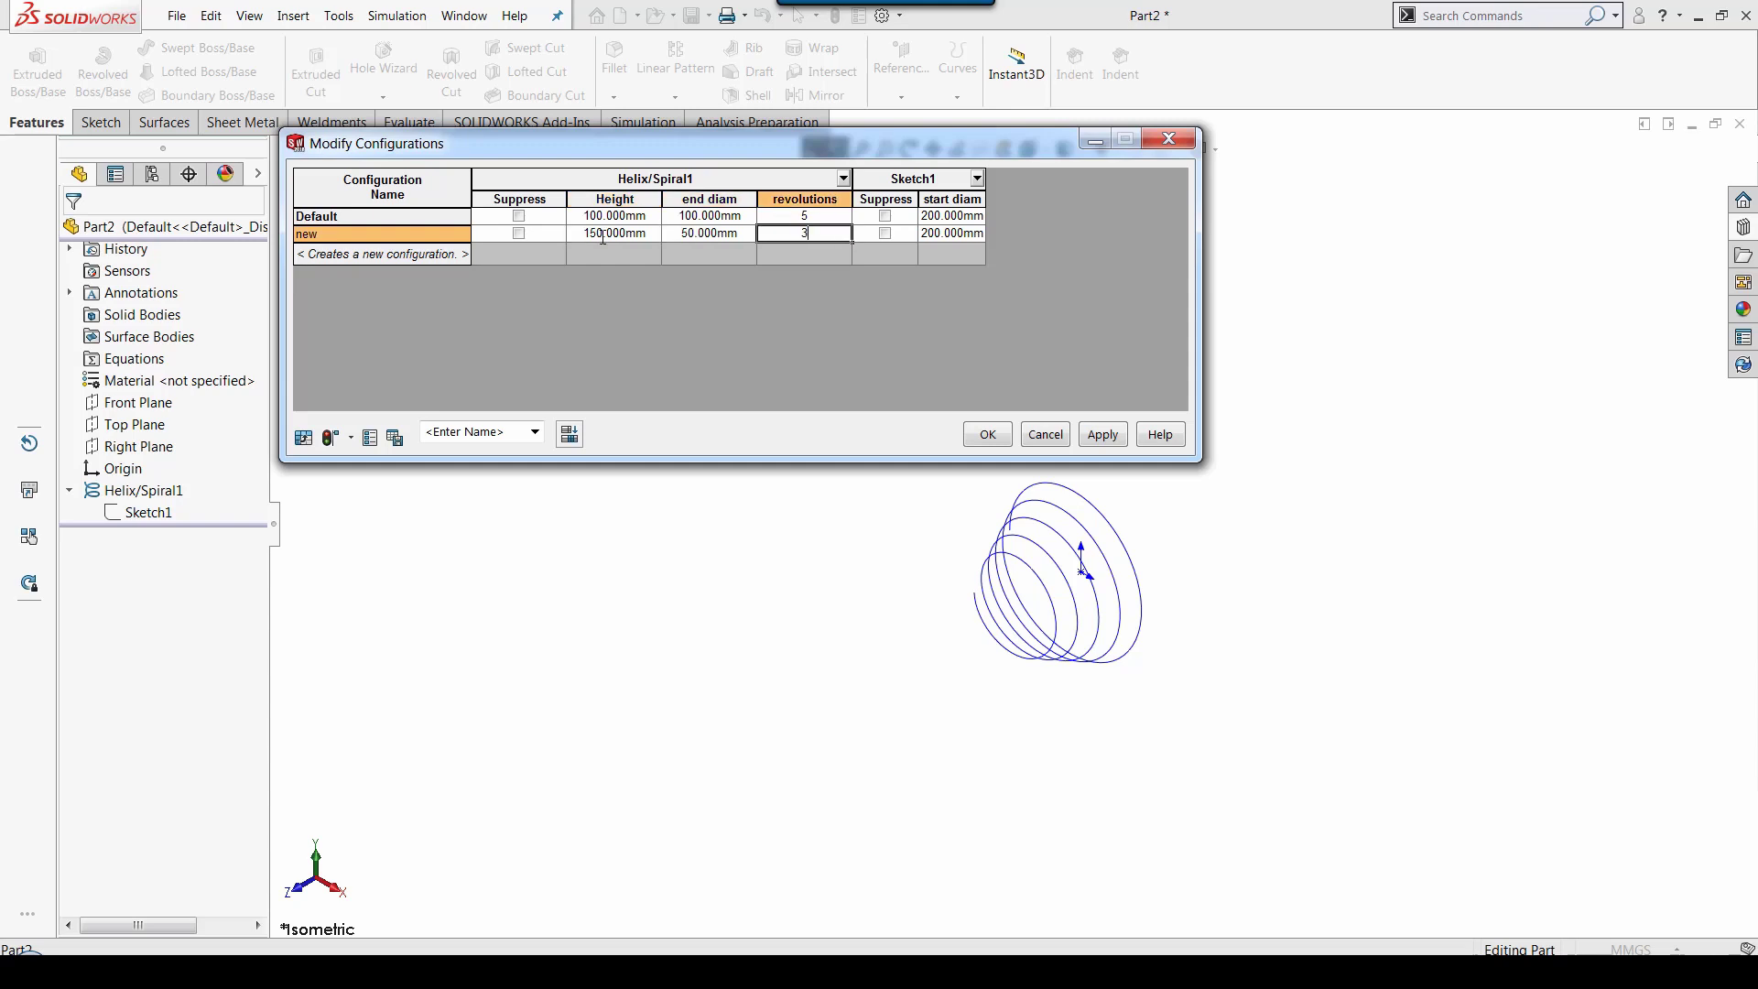
key(Tab)
key(Tab)
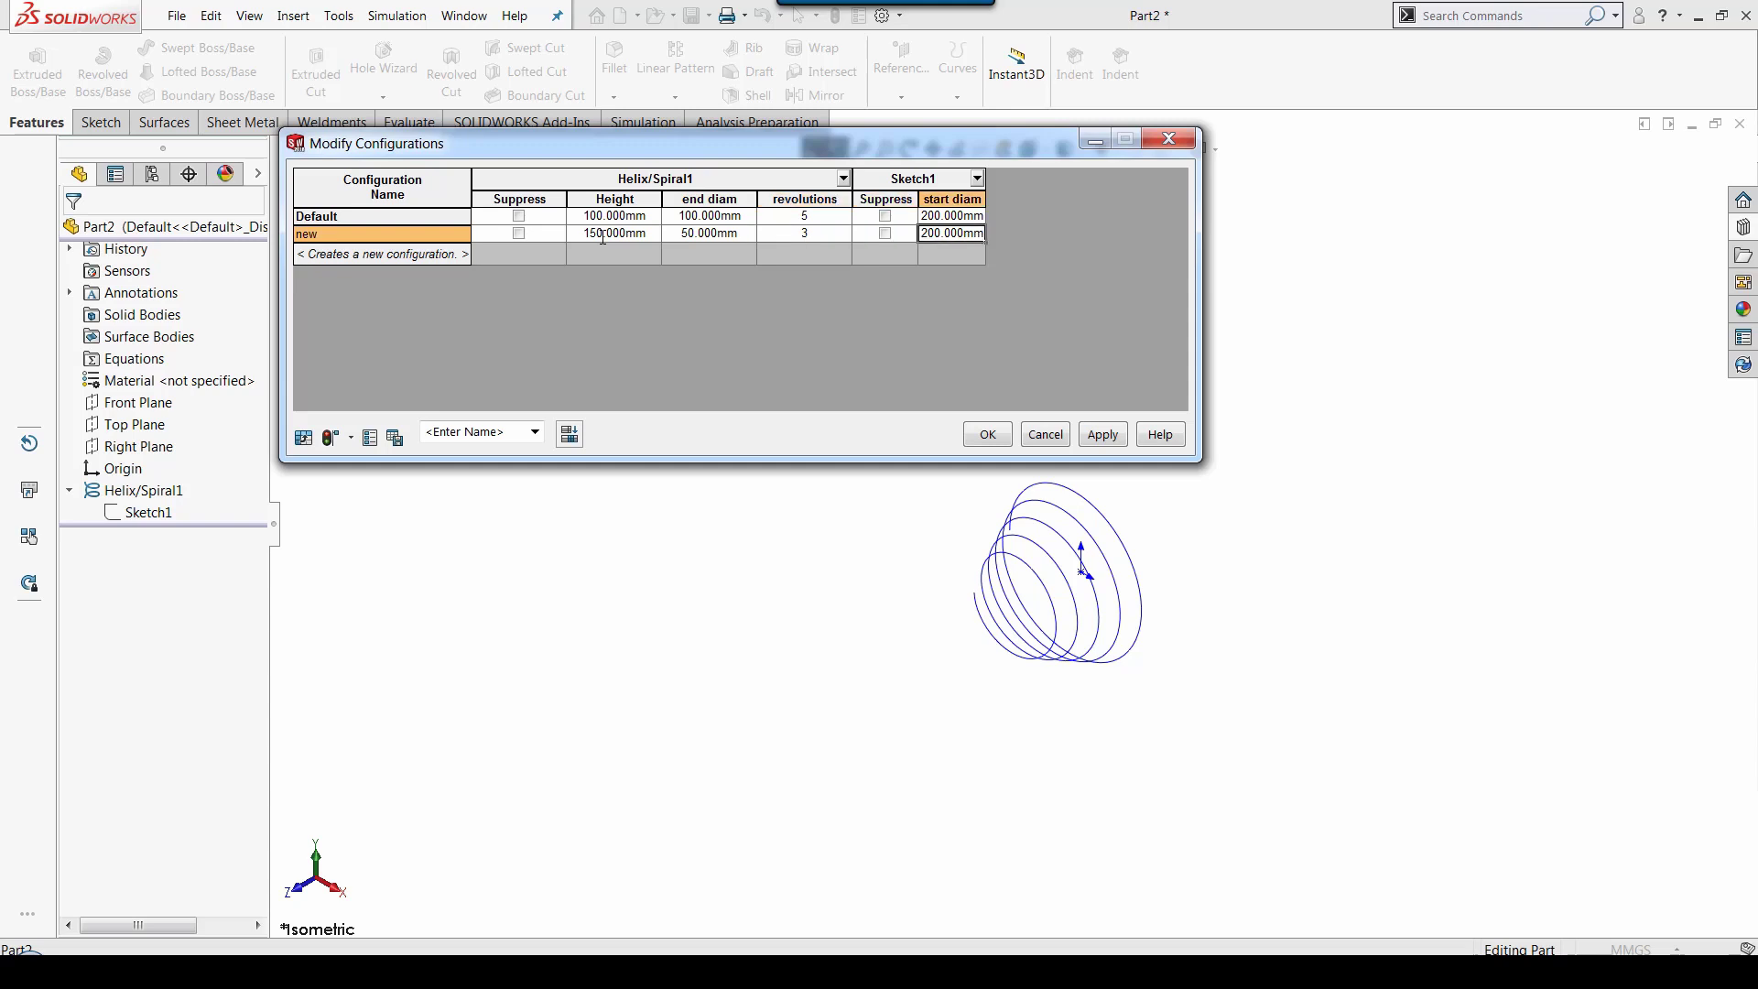
text(150)
Step: Apply the values and save the configuration table as 'helix'
click(1104, 434)
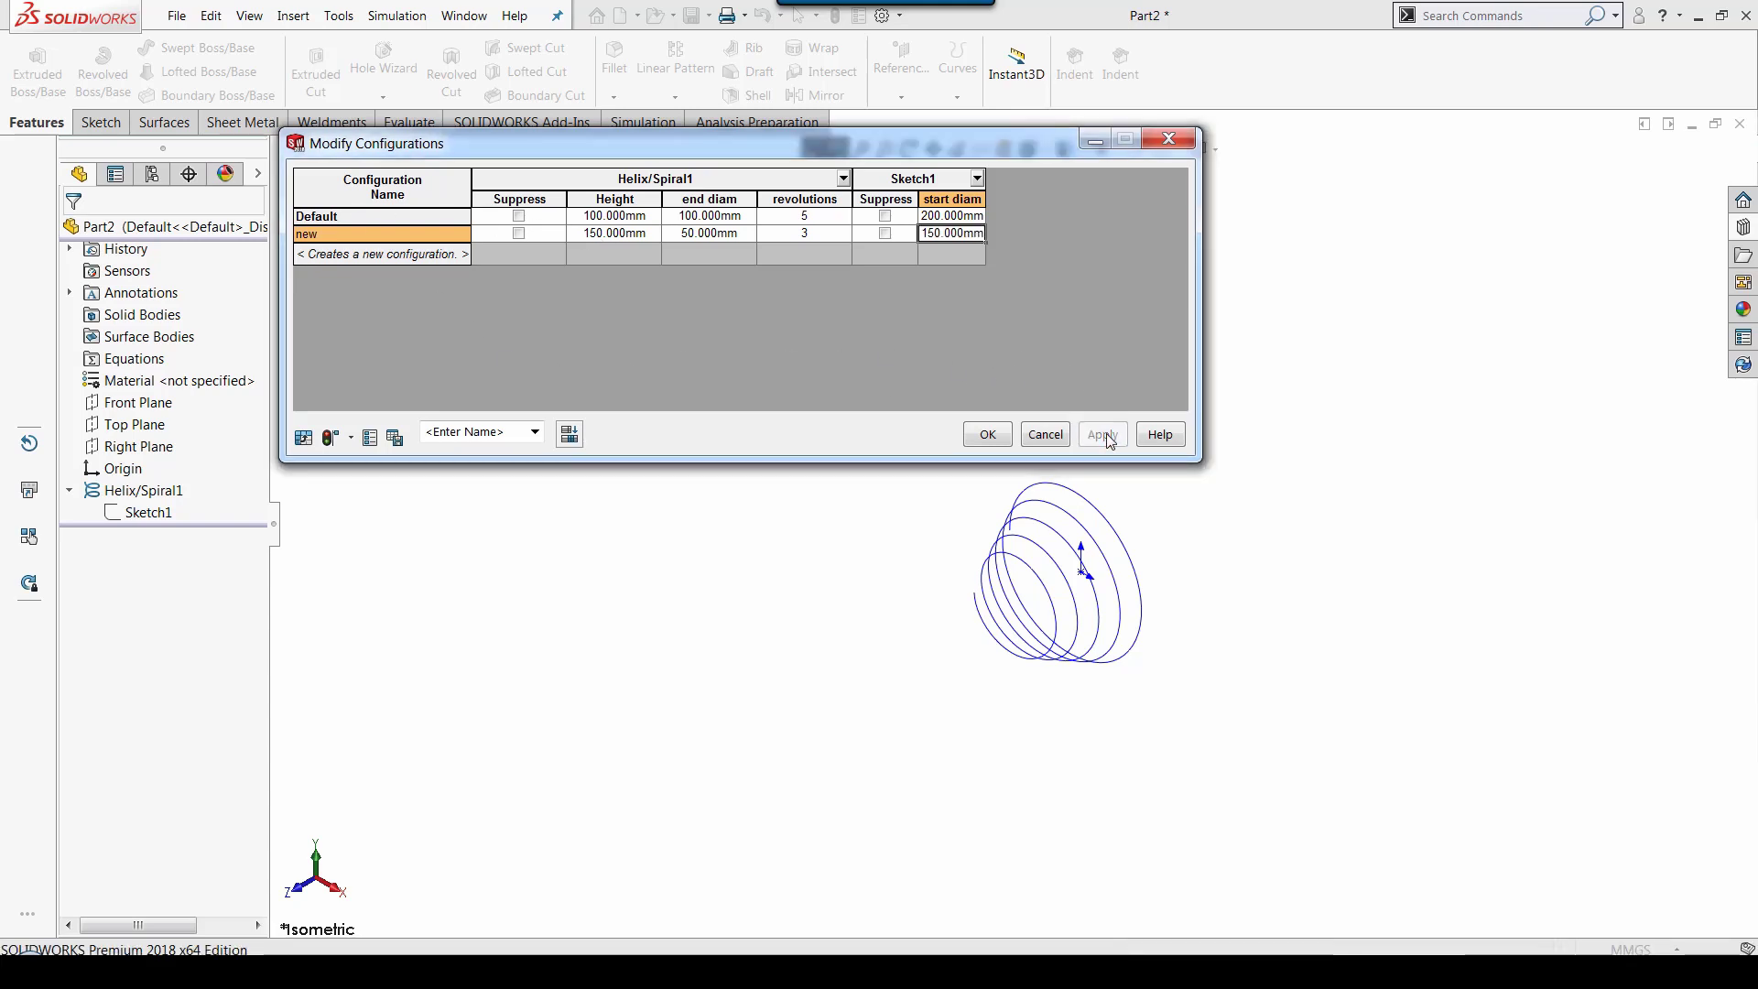
click(486, 432)
text(helix)
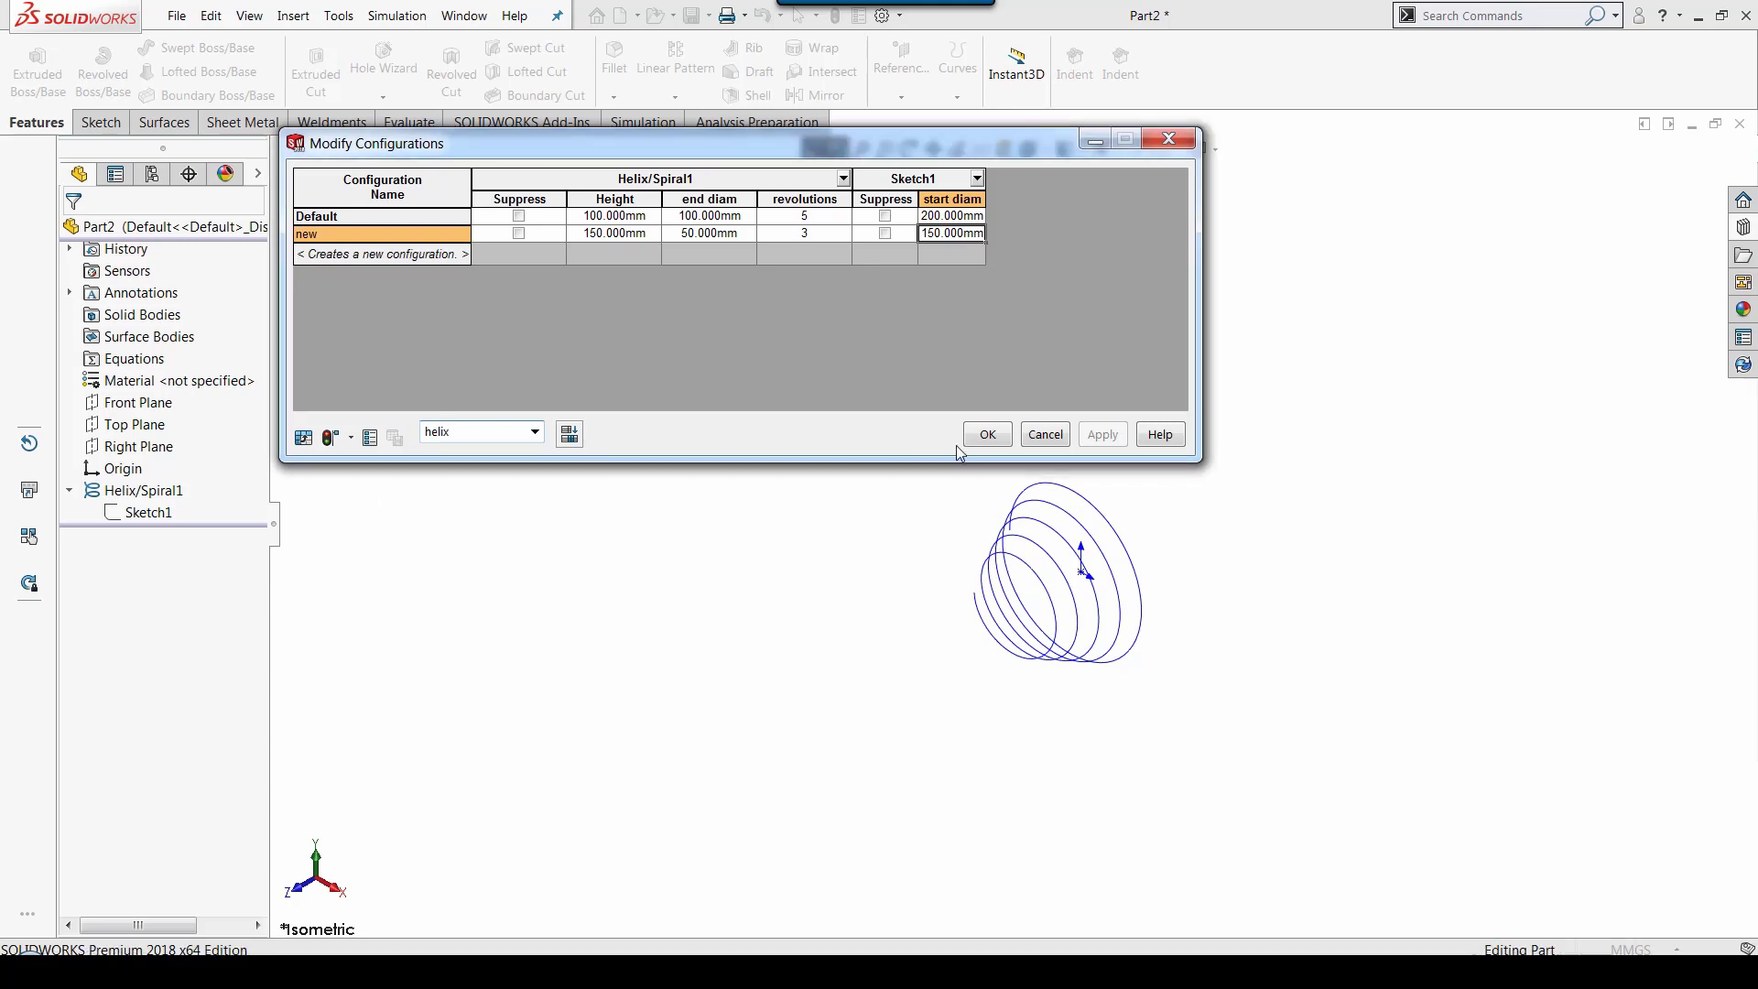
click(994, 437)
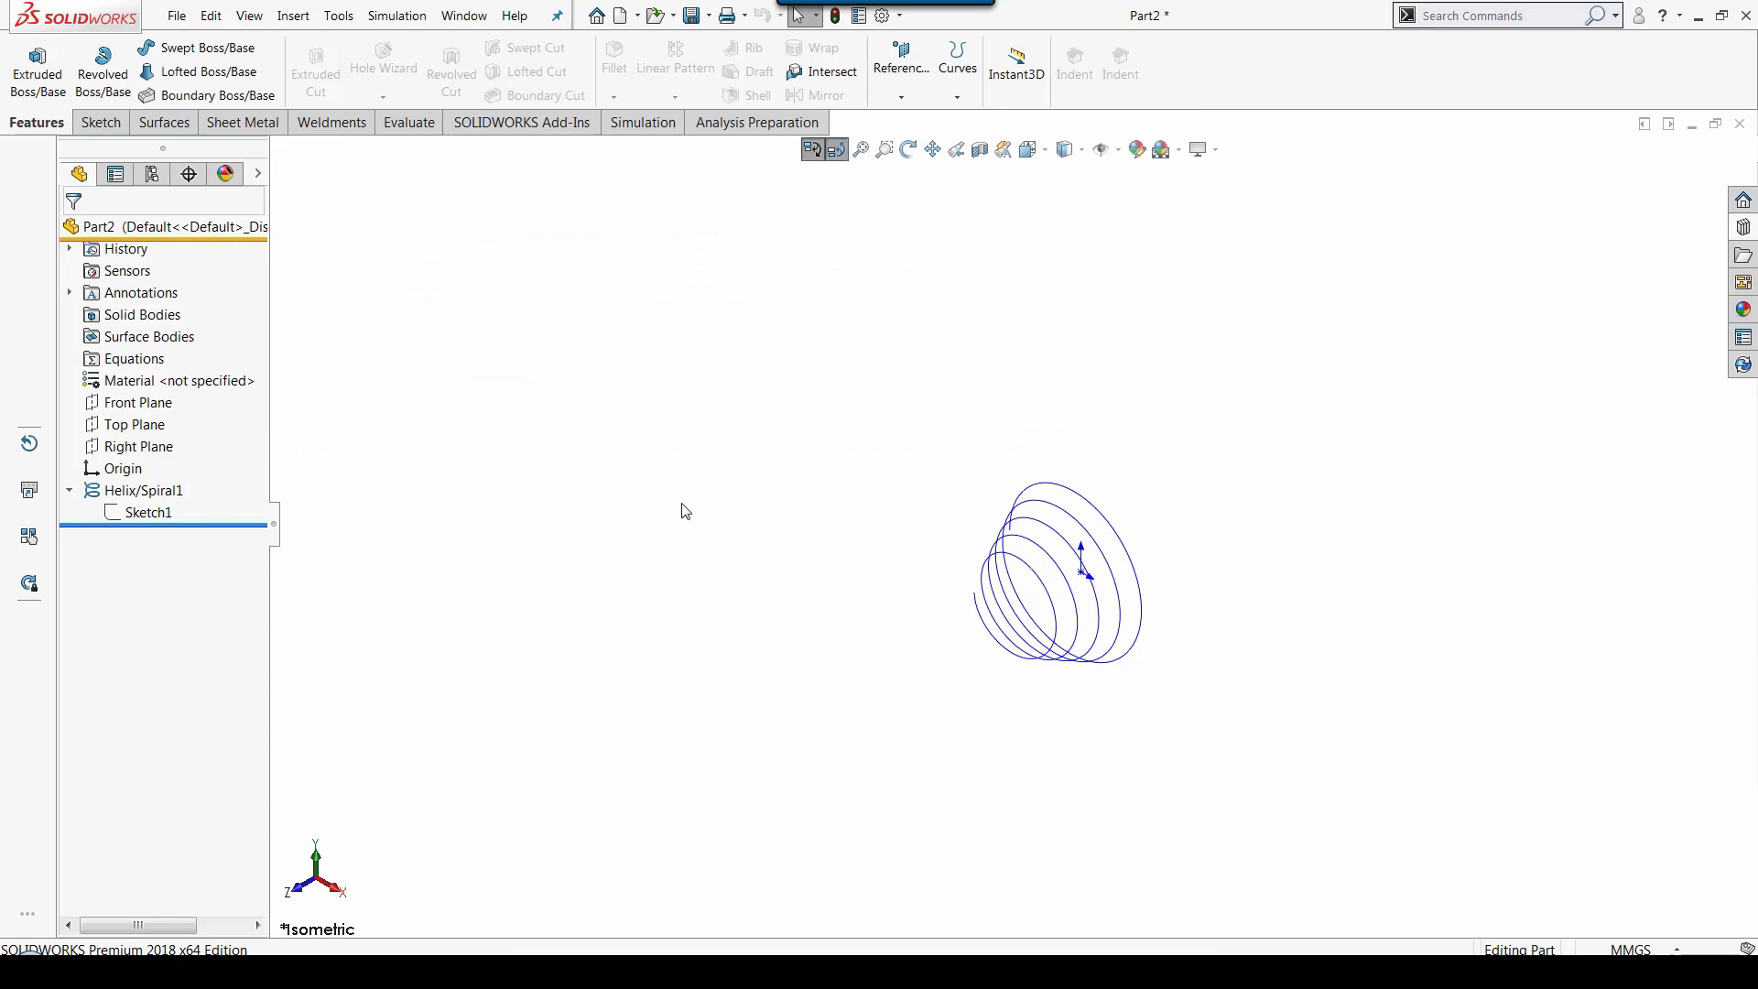
Step: Activate the 'new' configuration in the ConfigurationManager
click(152, 175)
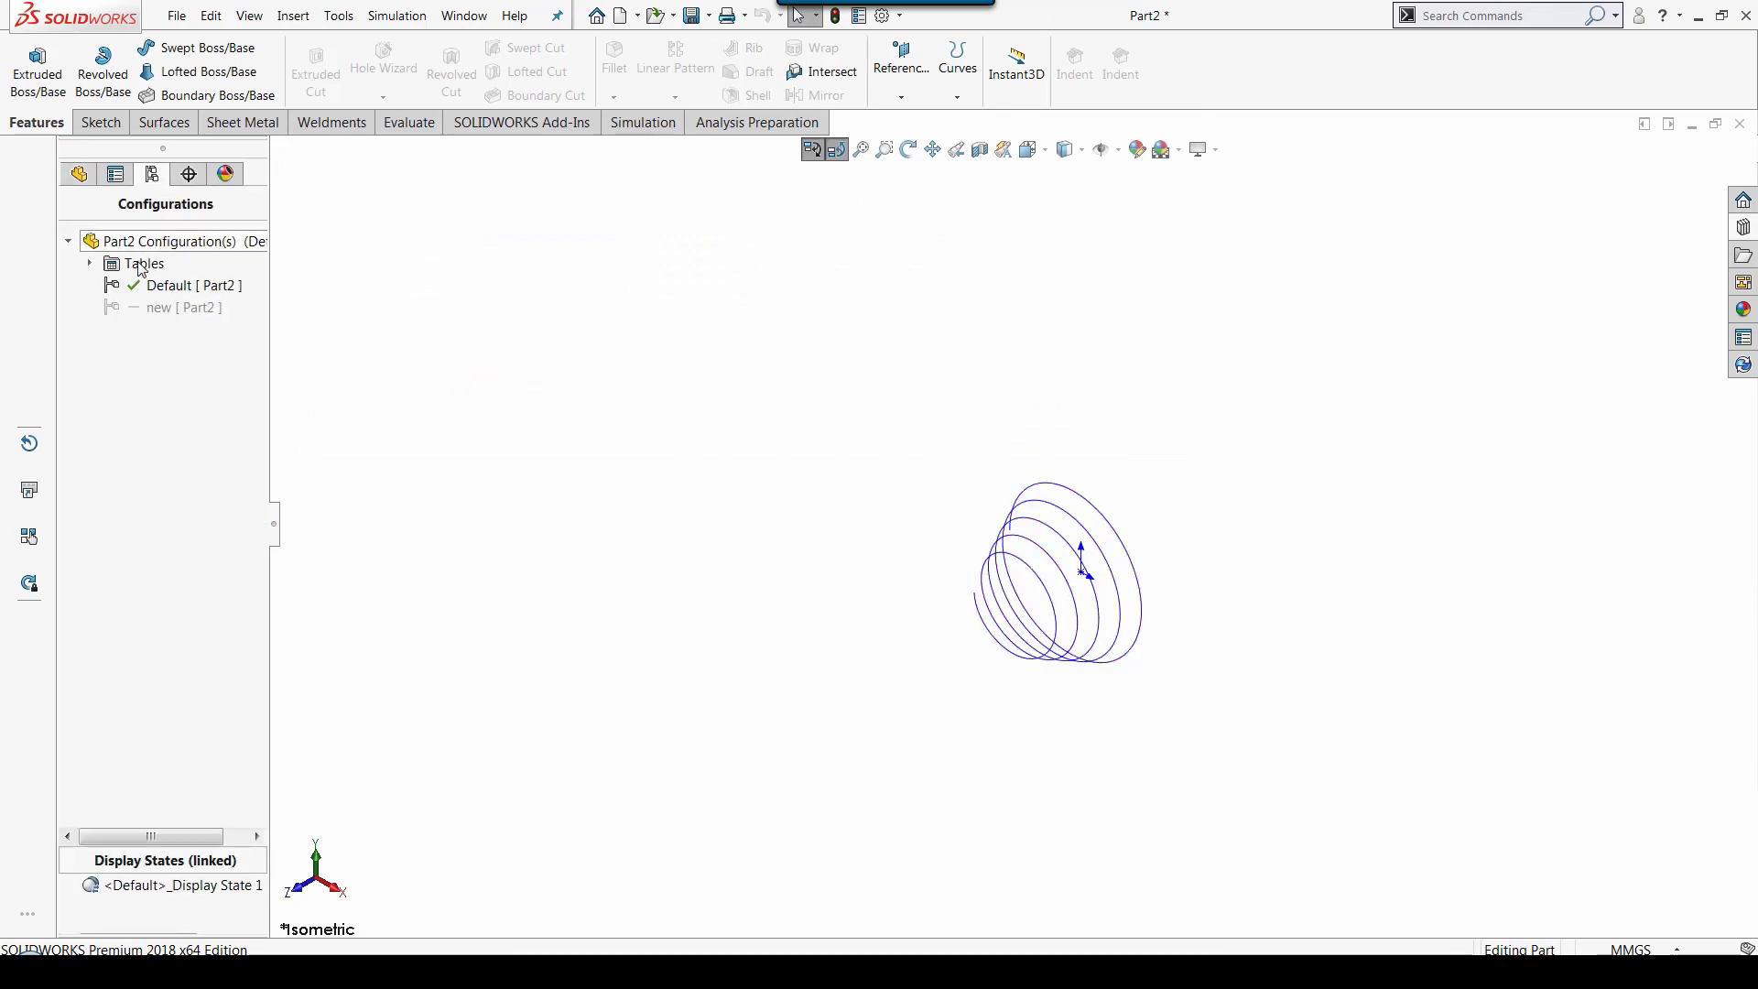
double_click(141, 309)
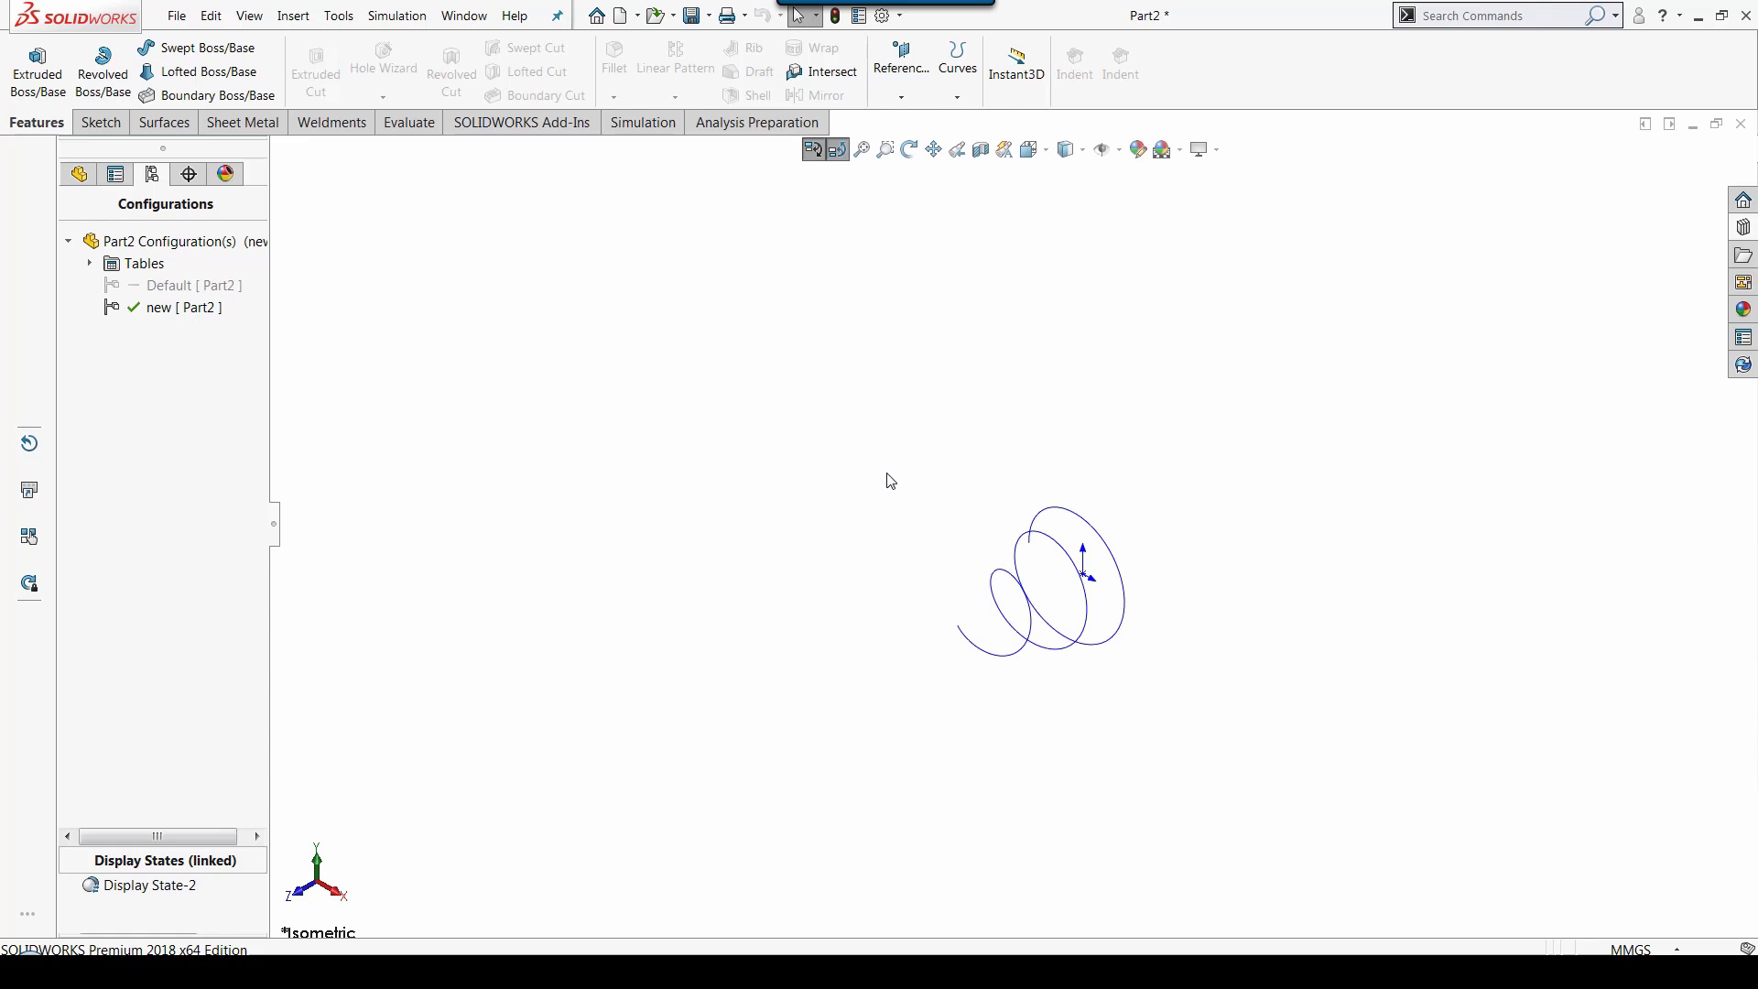
Step: Expand Tables and reopen the helix table to review Default and new, then close it
click(91, 266)
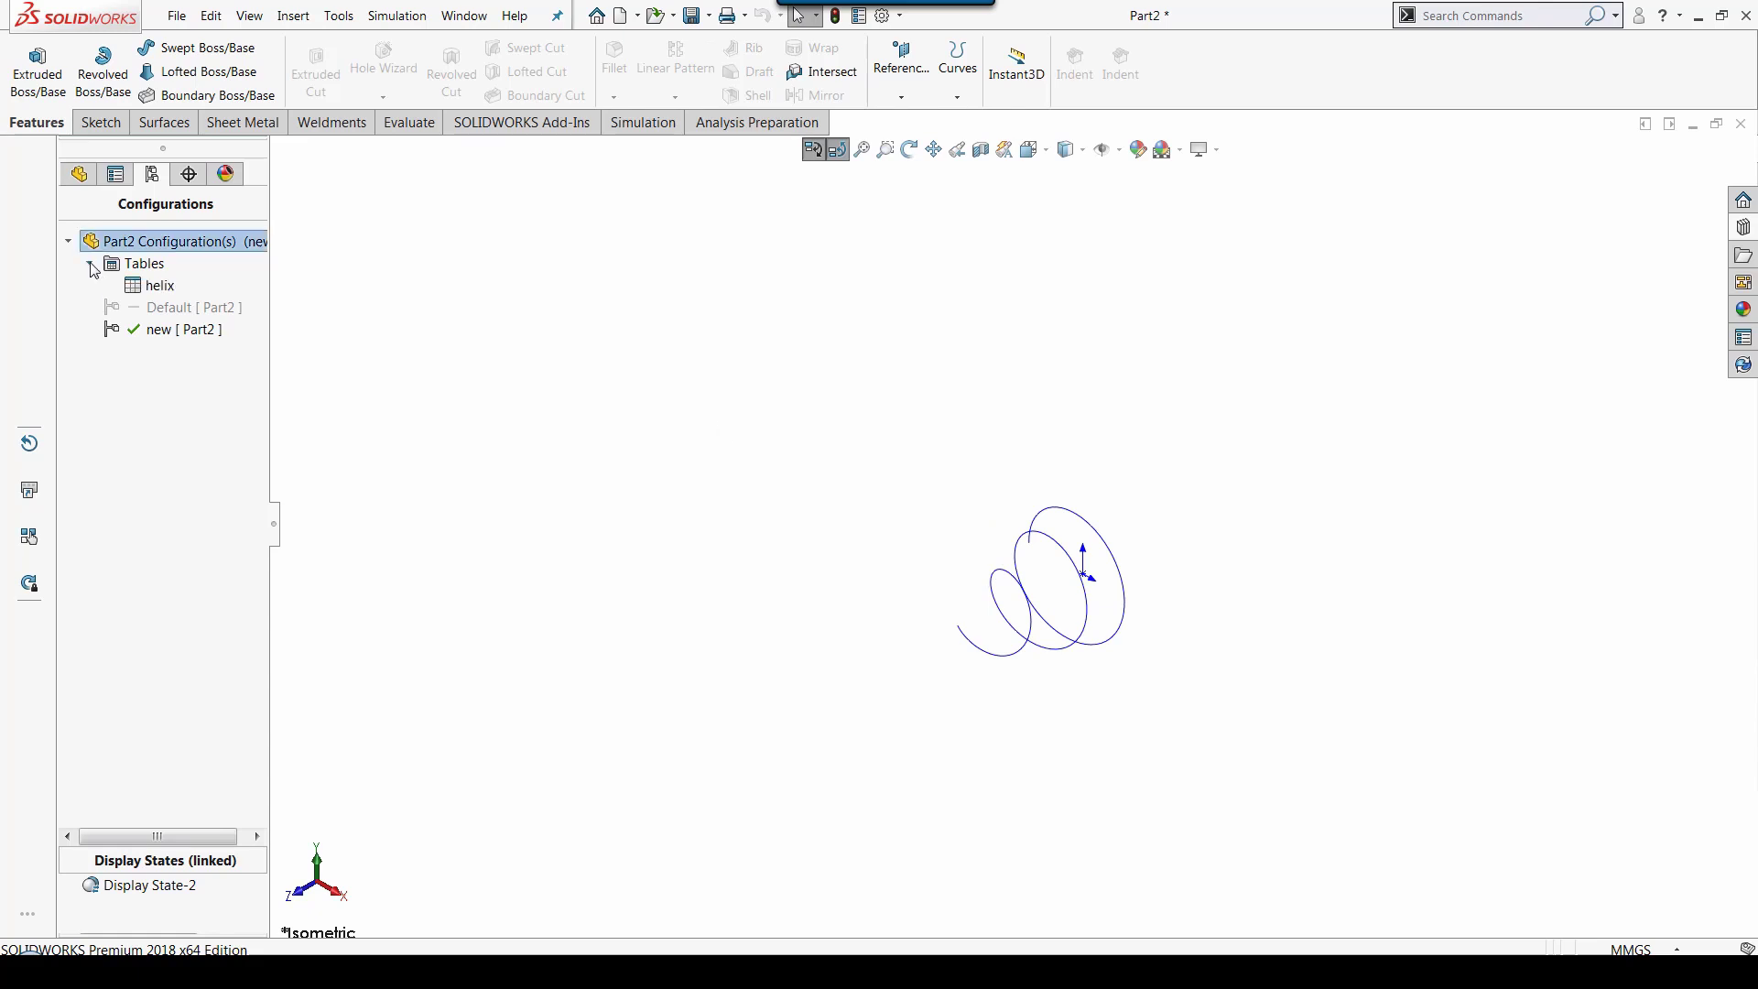
double_click(133, 286)
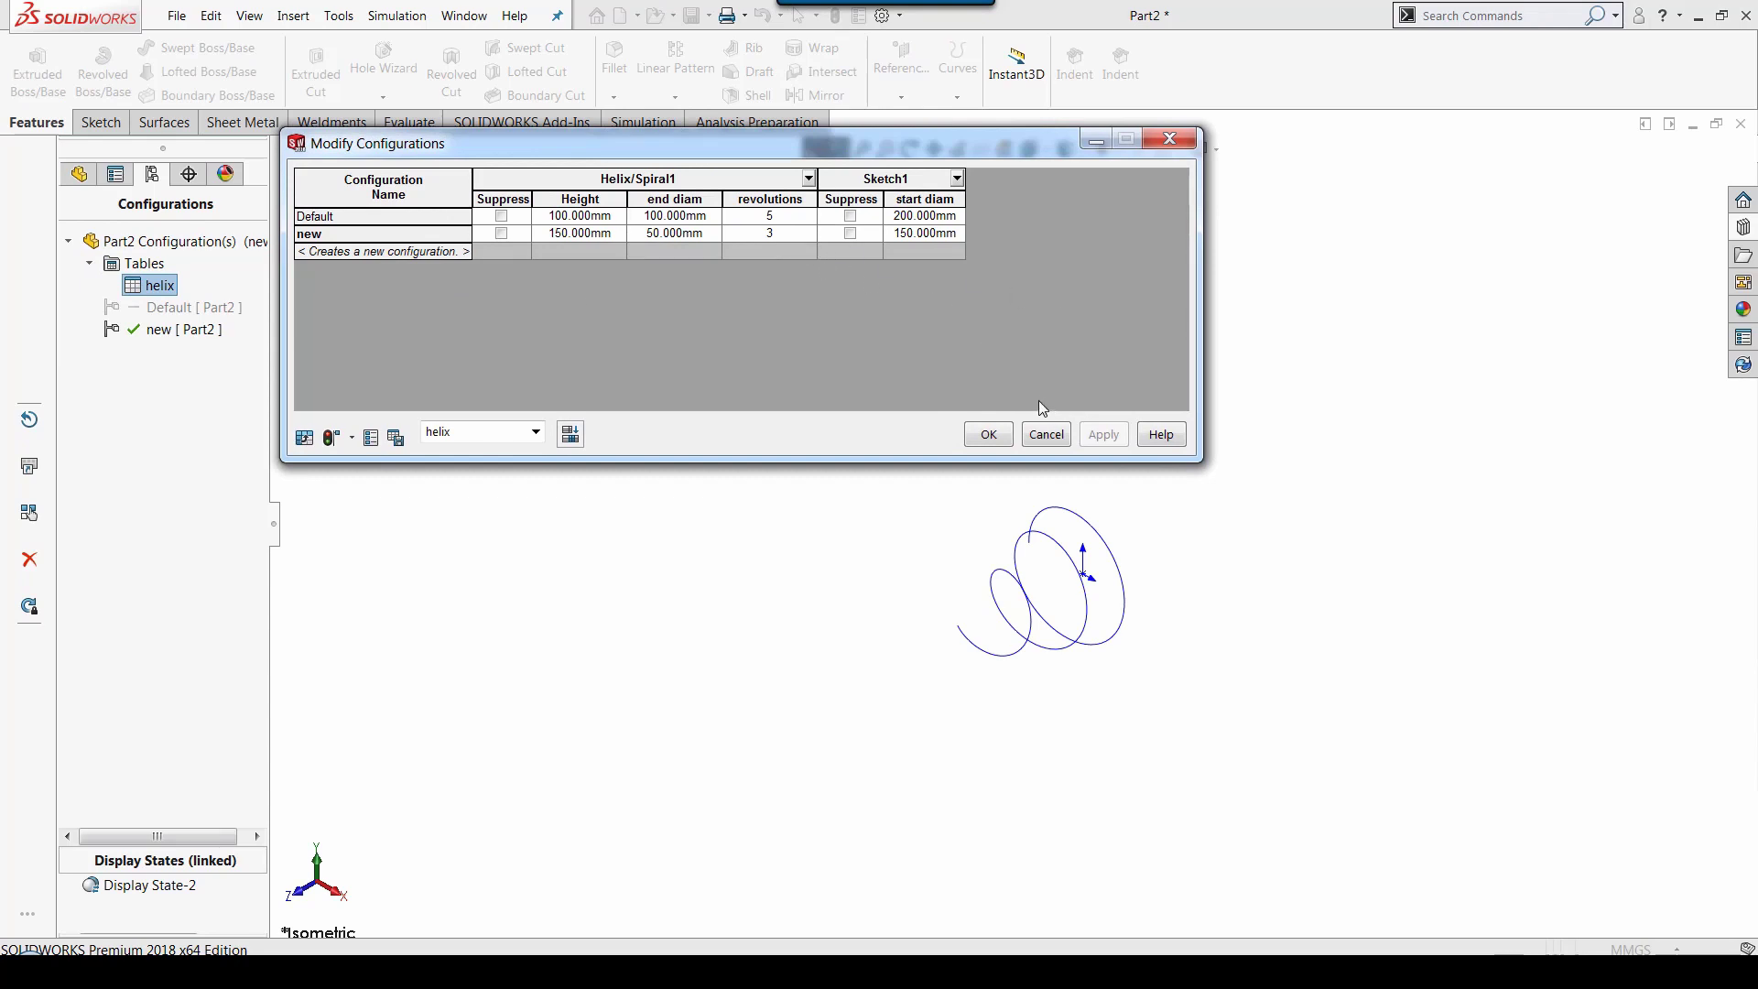
click(986, 436)
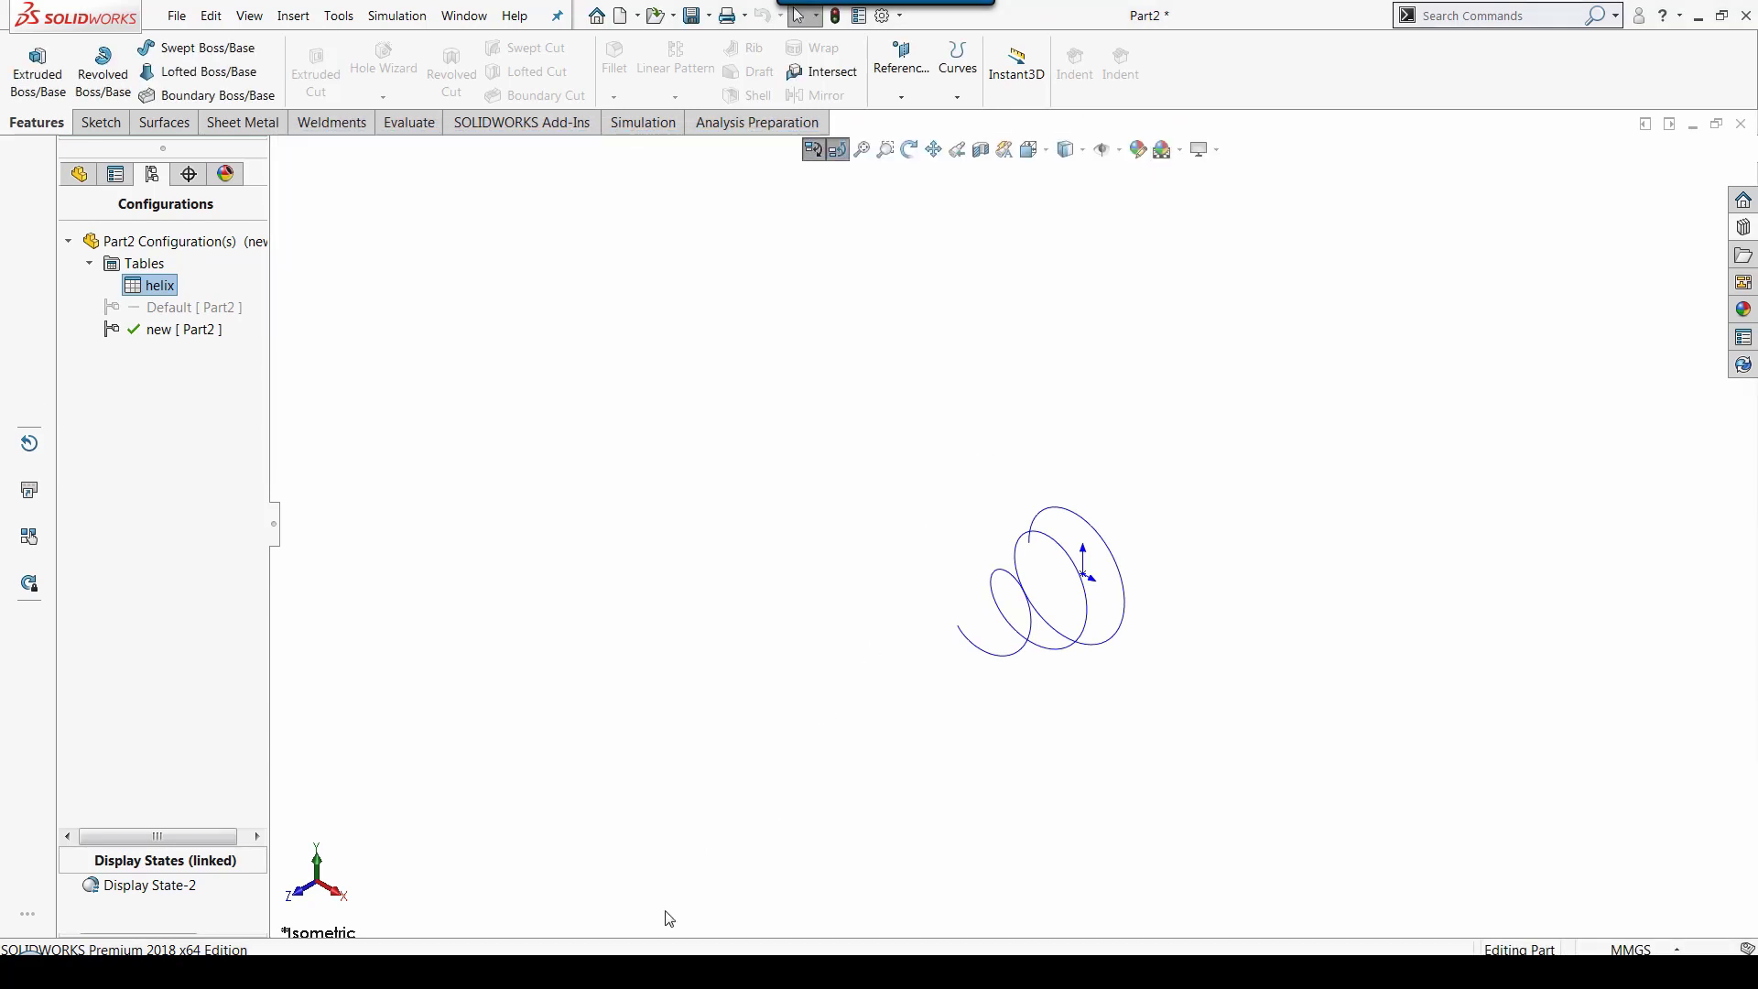